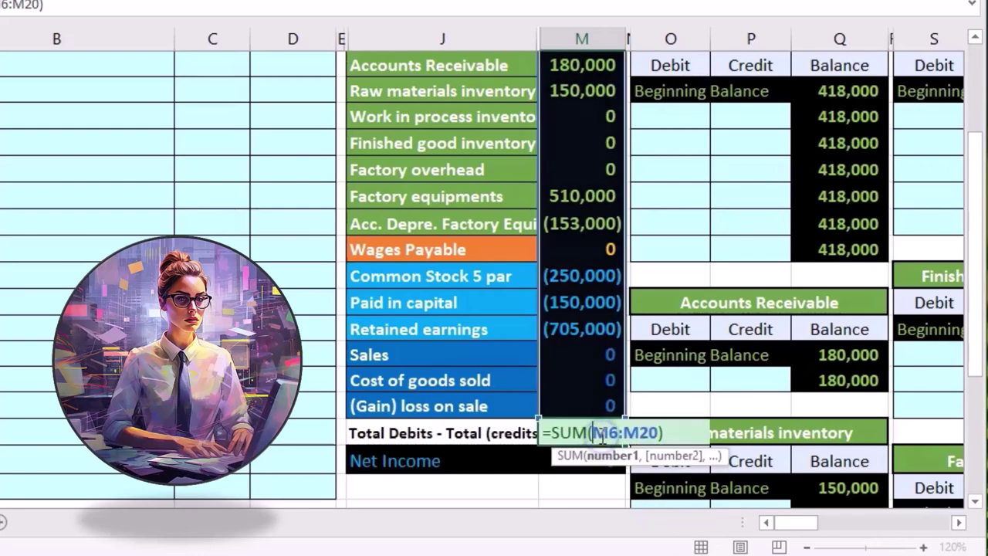
- Inspect the SUM formulas behind the trial balance's debits-minus-credits check and the Net Income cell
key(Return)
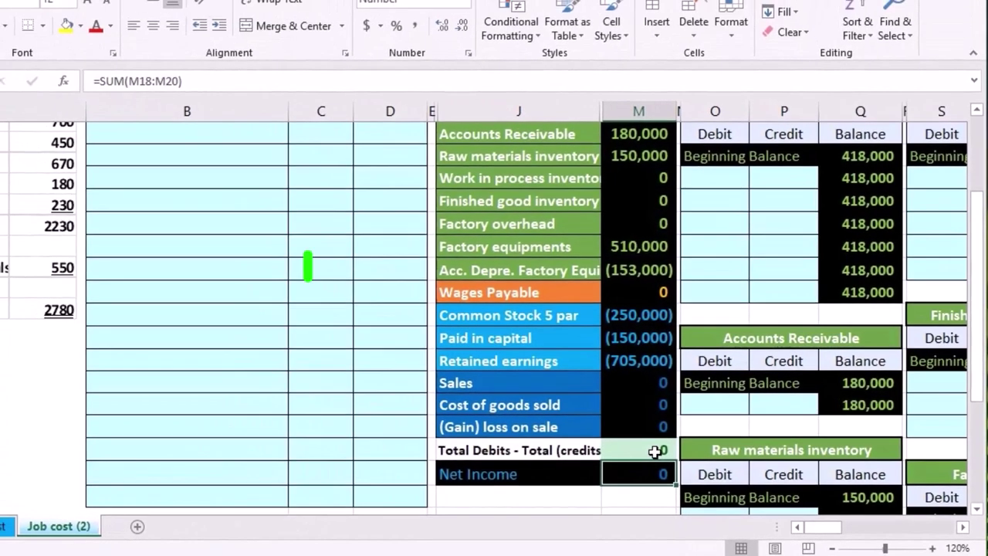
double_click(635, 474)
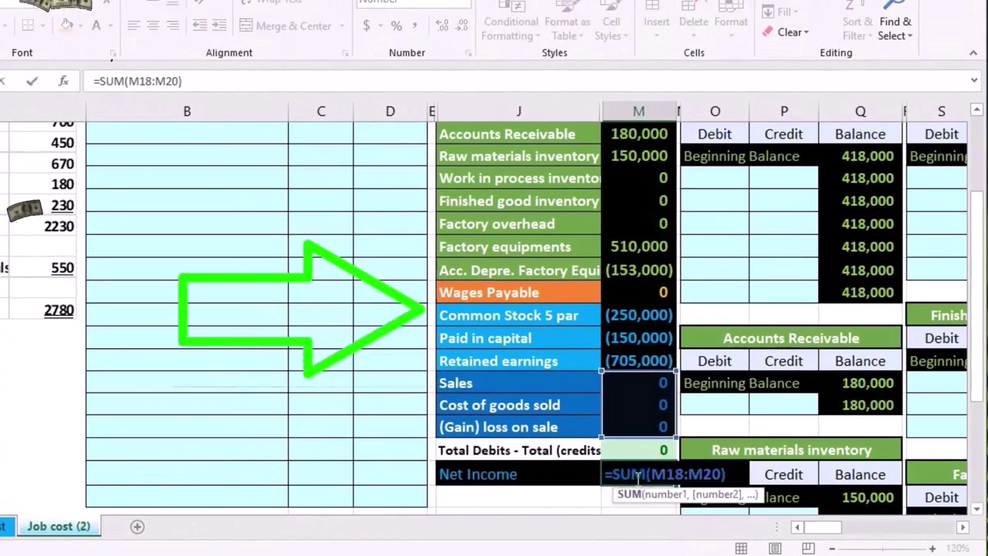
key(Return)
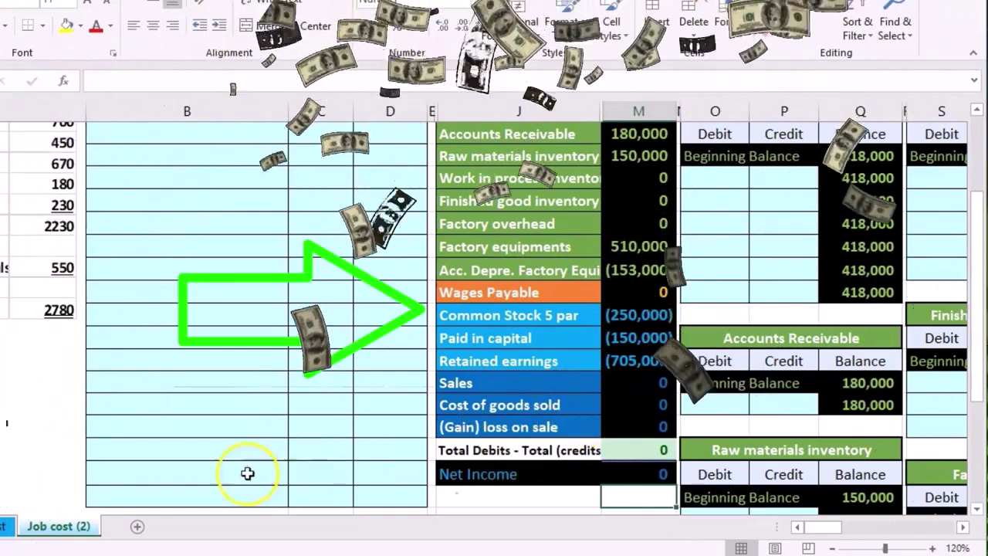
scroll(211, 480, up, 1)
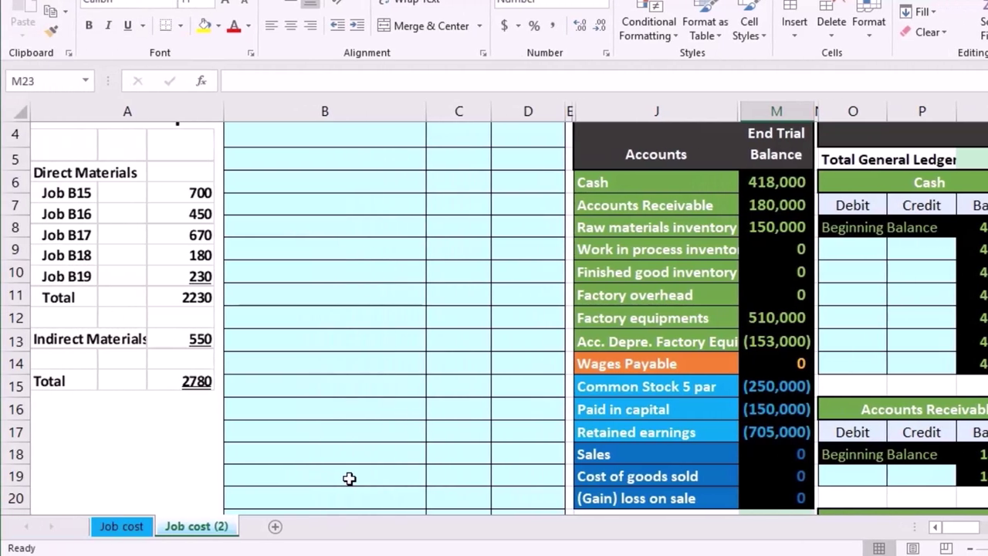
- Review the Raw materials inventory, Work in process inventory and Factory overhead accounts in the trial balance
click(599, 251)
click(585, 228)
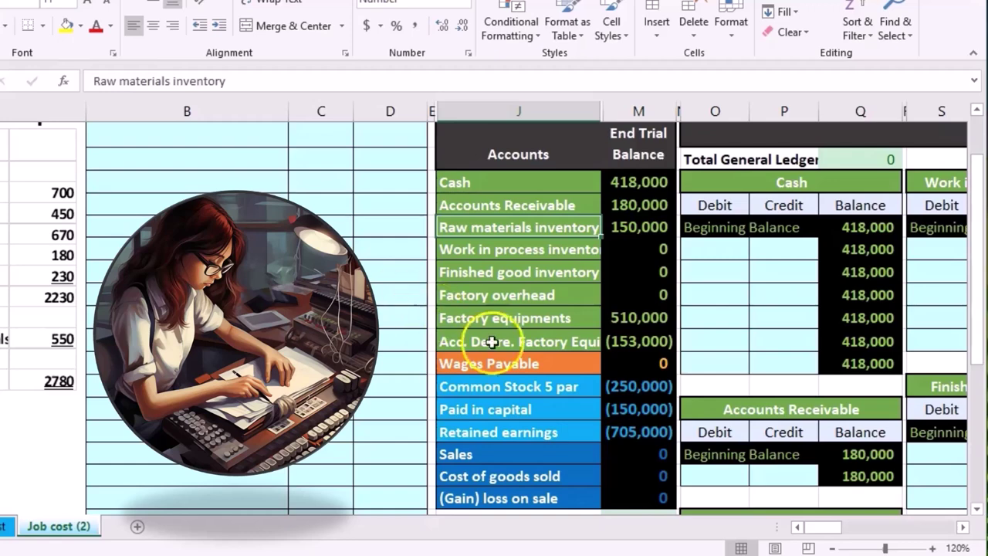
key(Down)
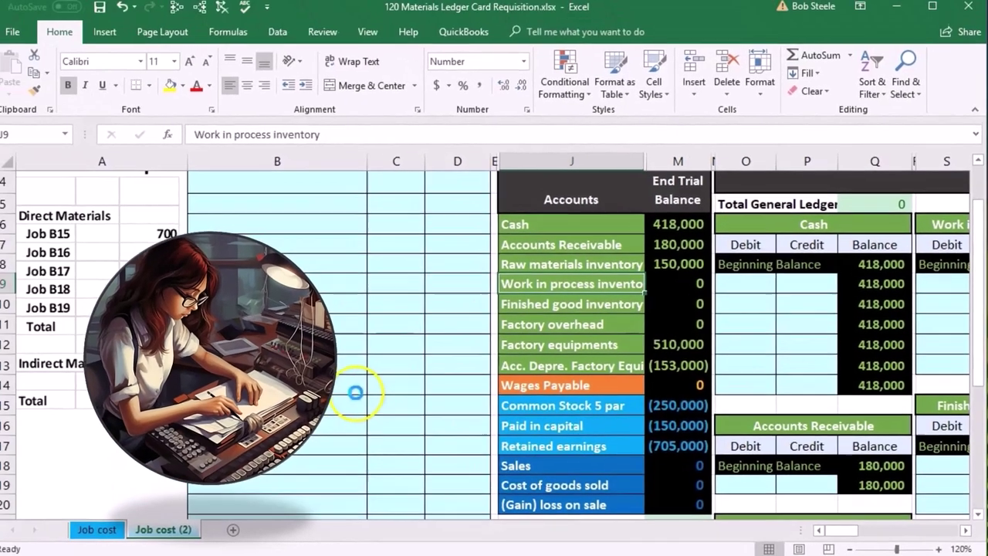
scroll(270, 362, up, 1)
click(448, 254)
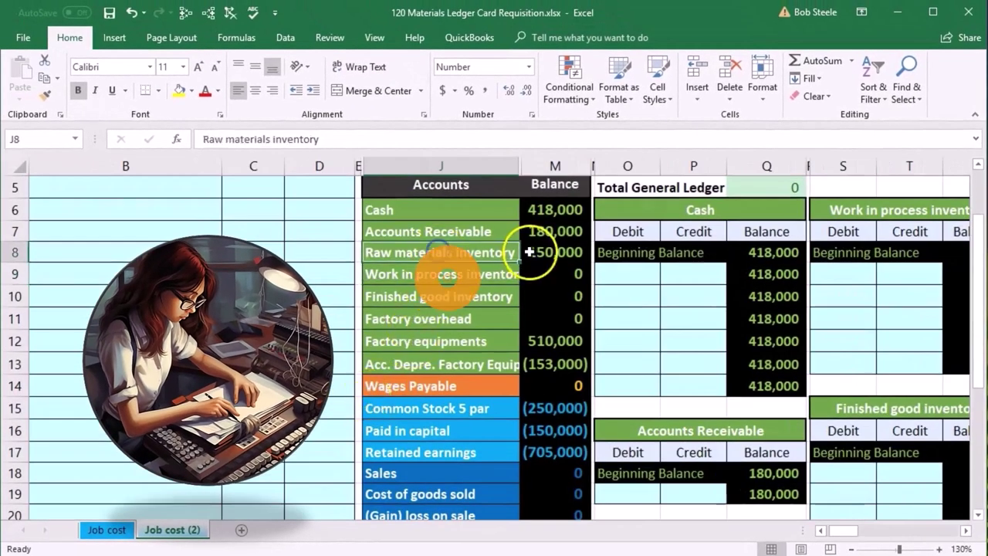
click(540, 253)
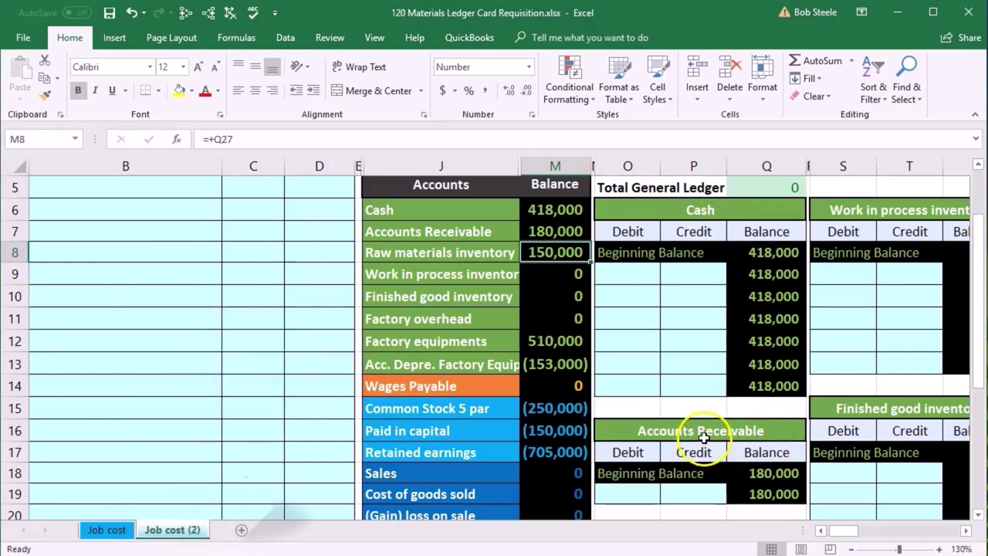
scroll(701, 431, up, 1)
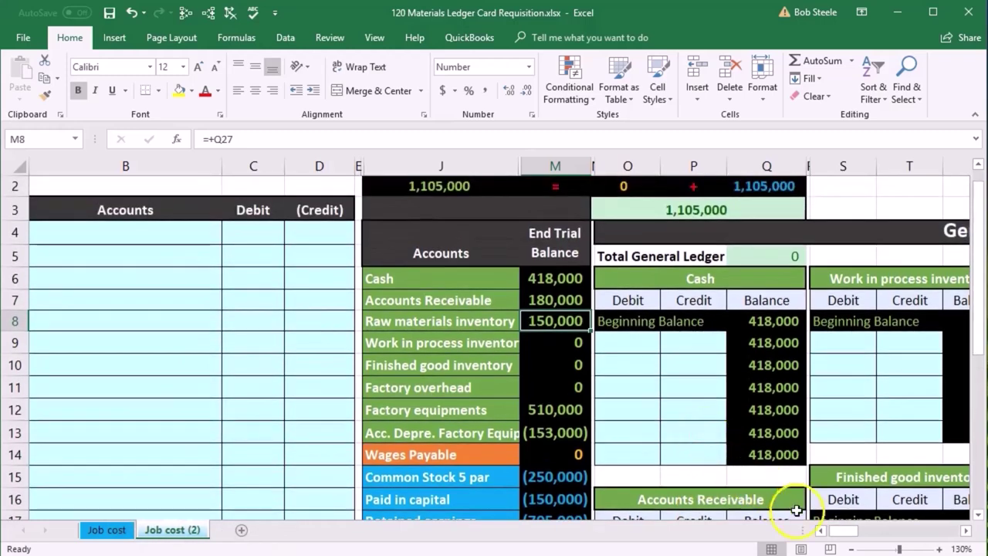
click(821, 530)
click(634, 345)
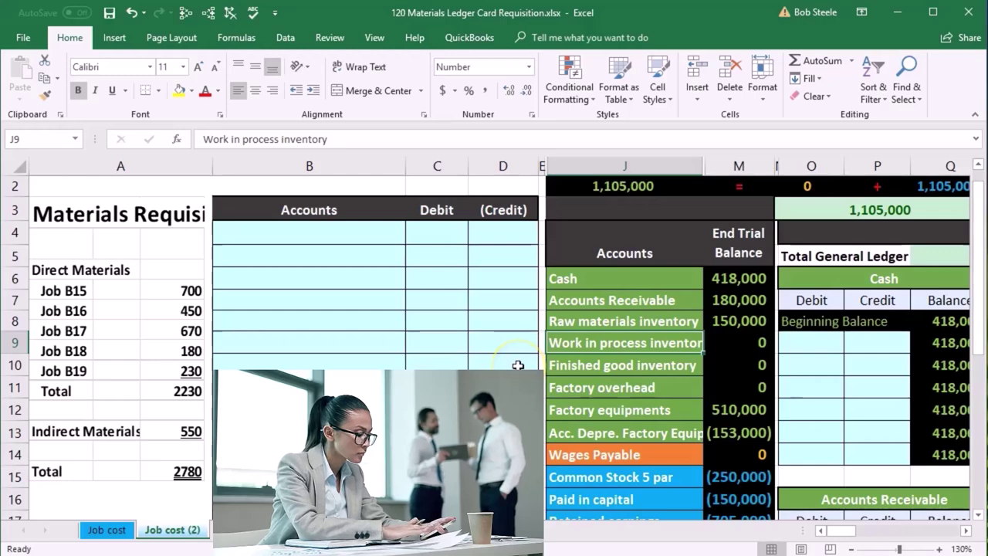
click(557, 387)
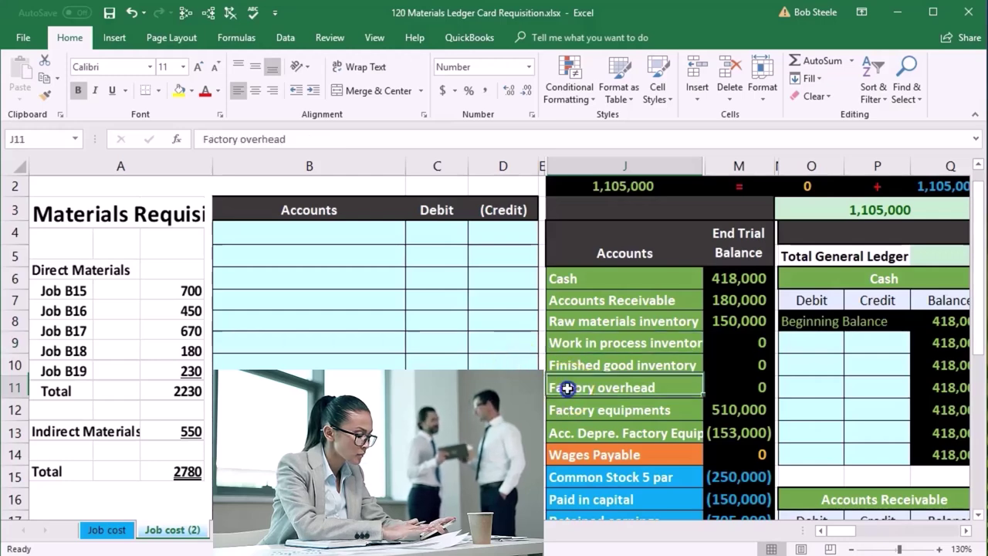
click(581, 342)
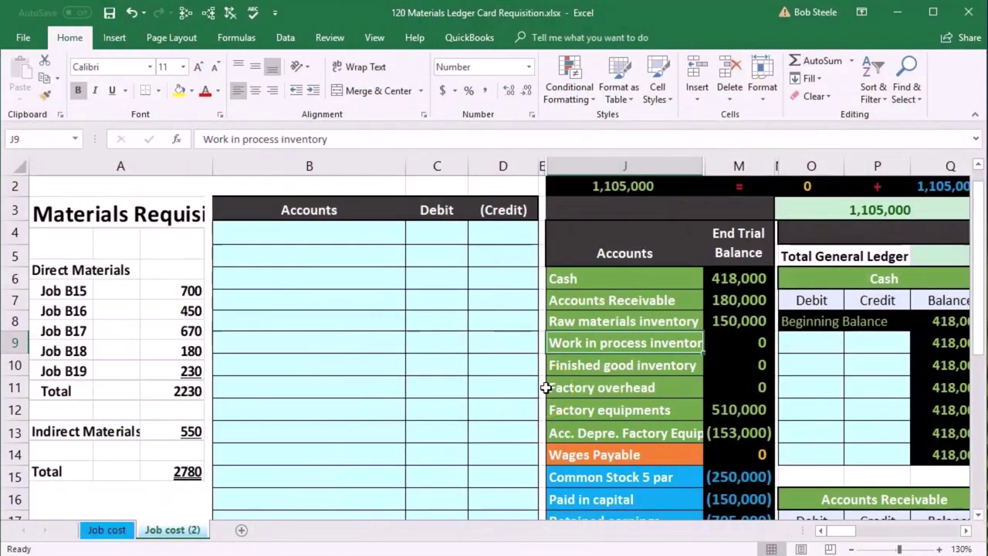
- Look across the General Ledger accounts from Cash to Retained earnings, Sales and Cost of goods sold
key(Right)
key(Right)
key(Right)
key(Right)
key(Right)
key(Right)
key(Right)
key(Right)
key(Right)
key(Right)
key(Right)
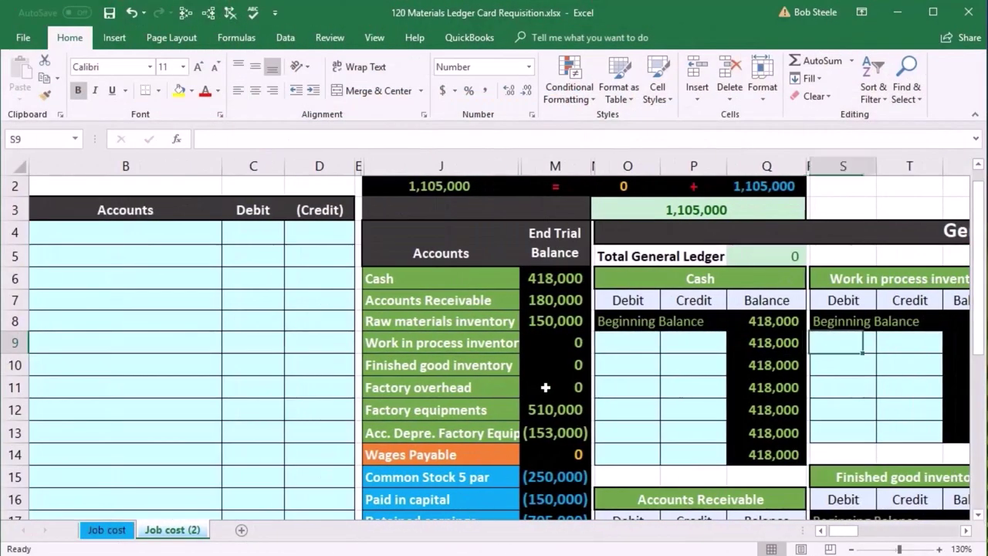
key(Right)
key(Right)
key(Right)
key(Right)
key(Right)
key(Right)
key(Right)
key(Right)
key(Right)
key(Right)
key(Right)
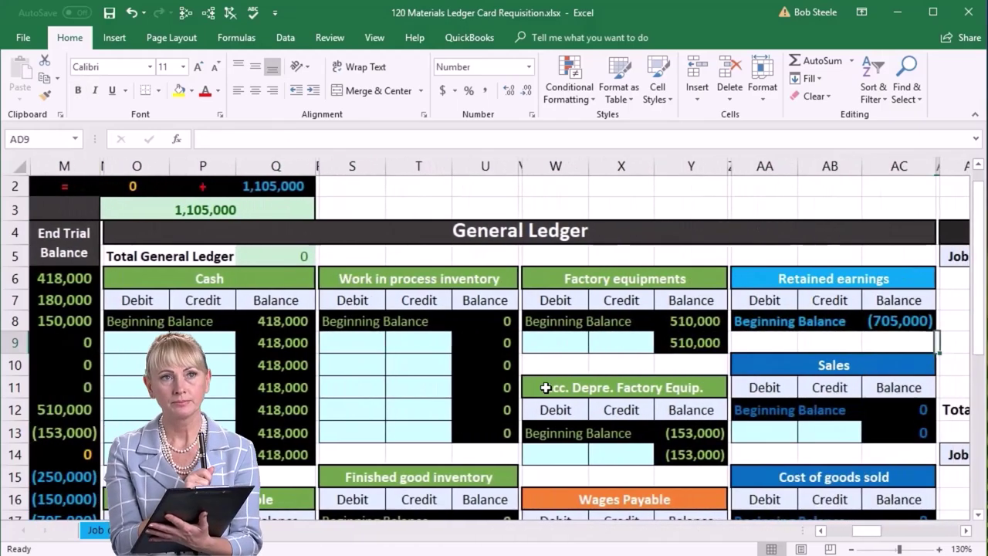
- Look through the Job Cost Record sheets for jobs B15 to B19
key(Right)
key(Right)
key(Right)
key(Right)
key(Right)
key(Right)
key(Right)
key(Right)
key(Right)
key(Right)
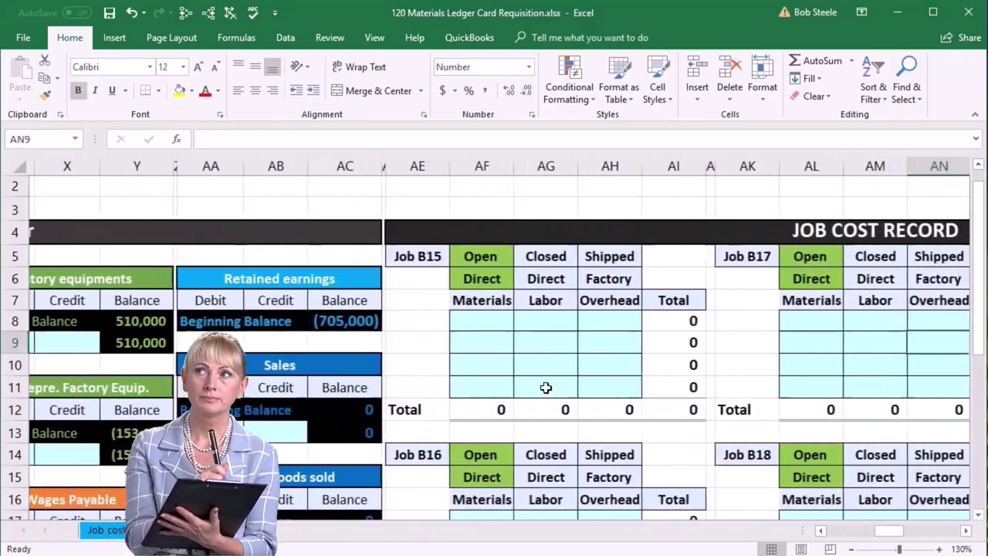
key(Right)
key(Right)
key(Right)
key(Right)
key(Right)
key(Right)
key(Right)
key(Right)
key(Right)
key(Right)
key(Right)
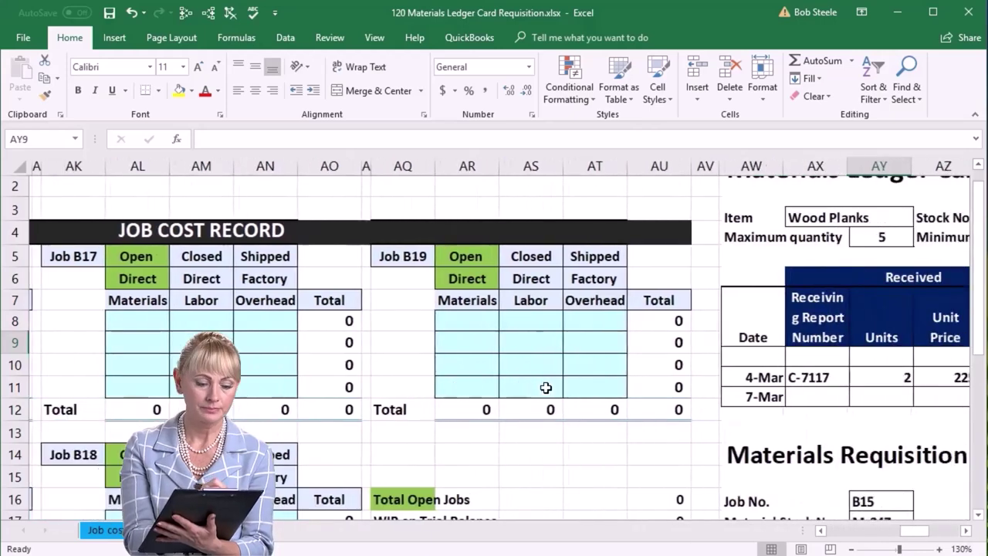
- Examine the wood planks Materials Ledger Card and compare it with the Materials Requisition form for Job B15
key(Right)
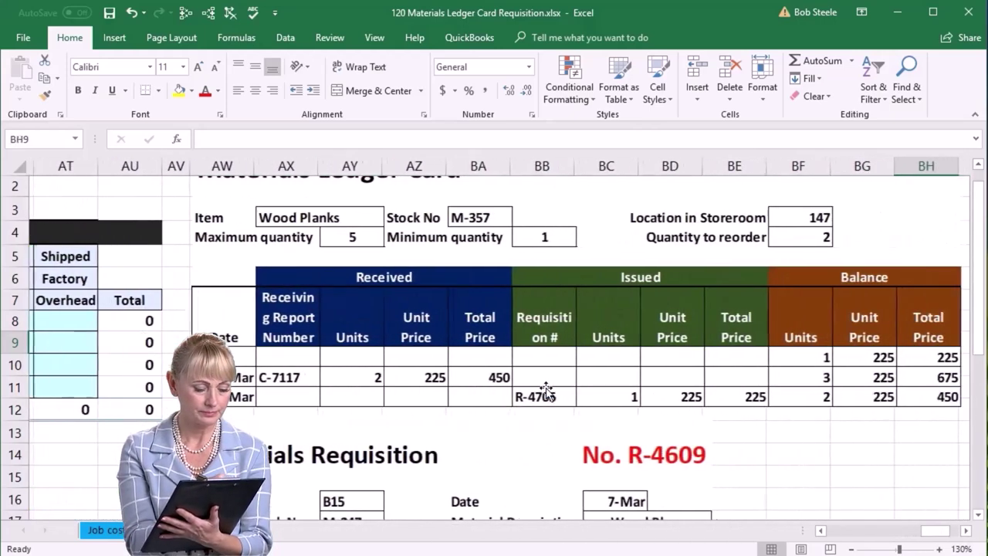
key(Right)
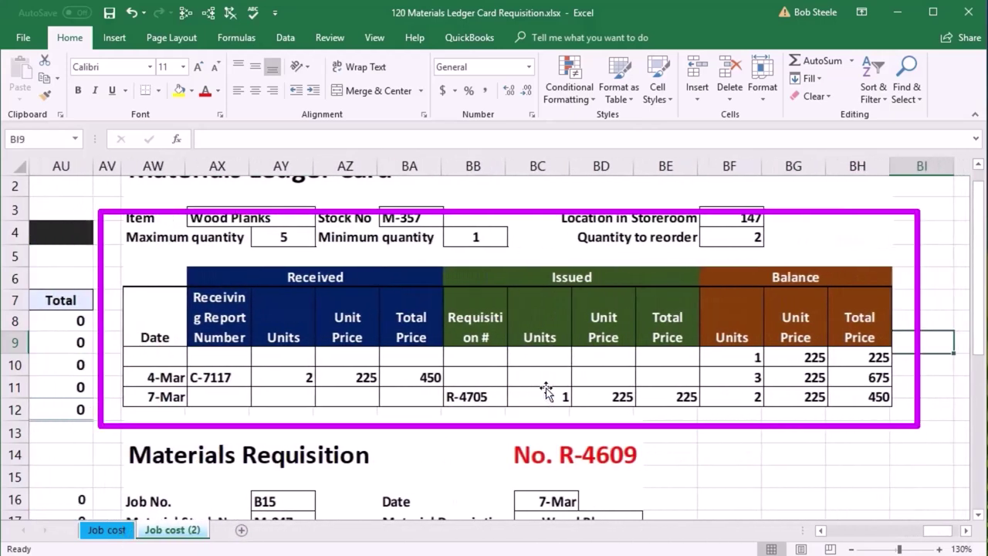
scroll(546, 390, down, 3)
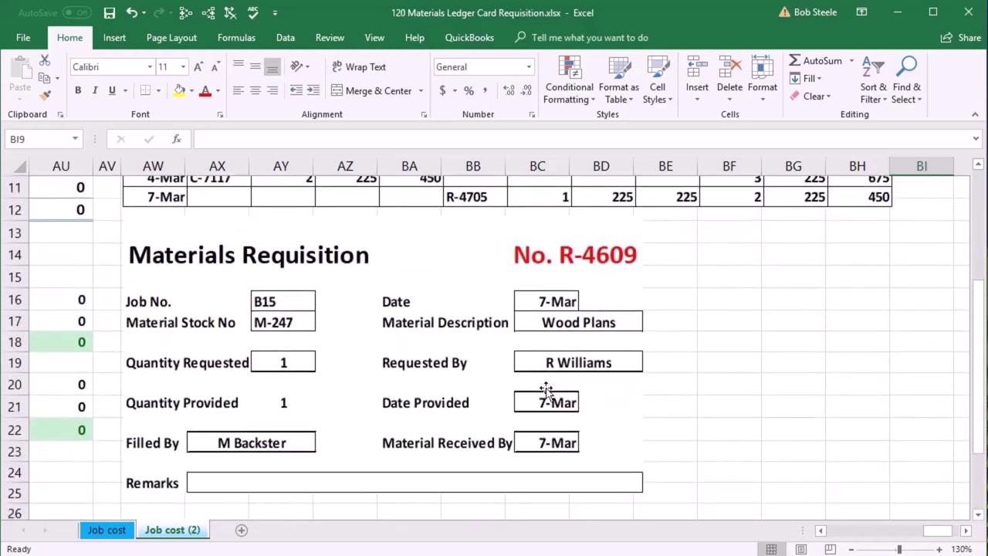
click(409, 405)
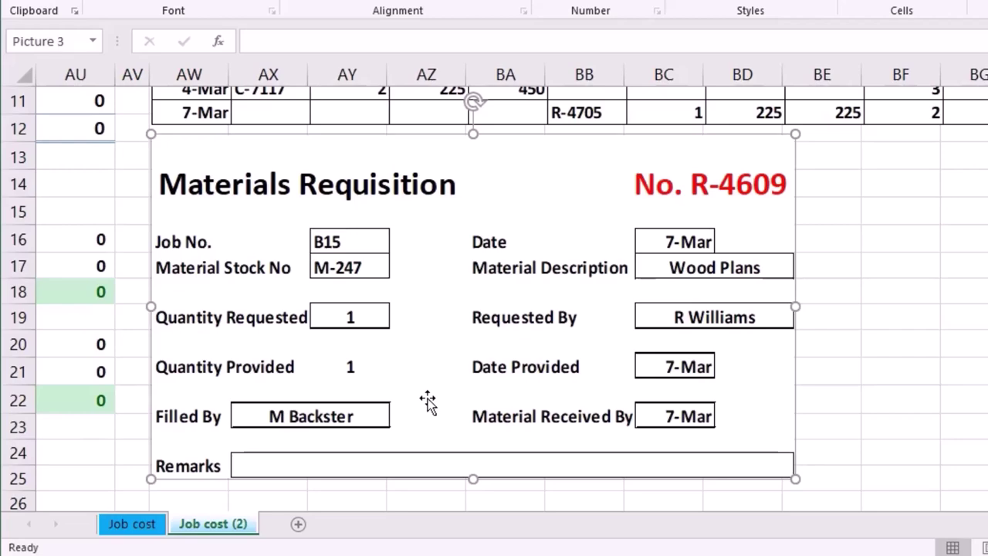
scroll(426, 401, up, 1)
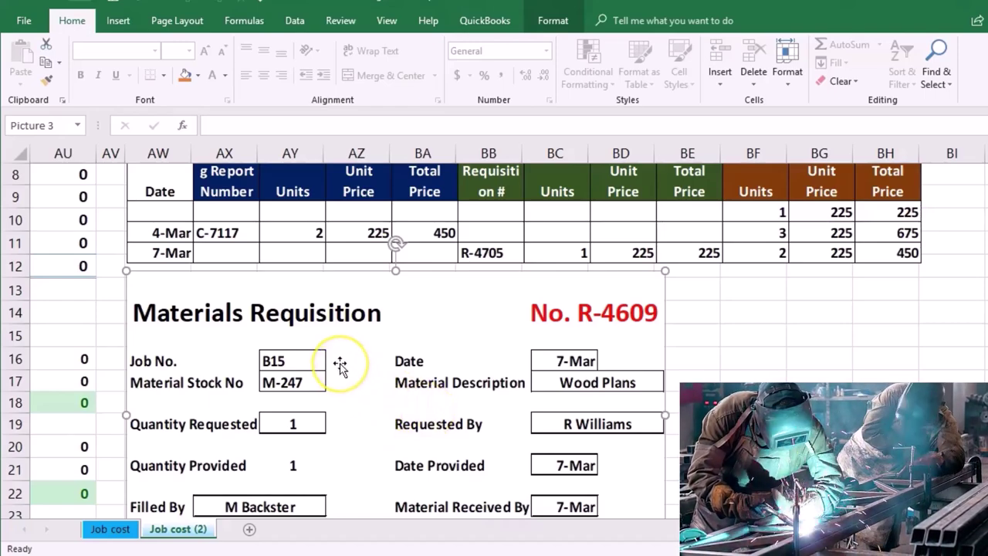
scroll(340, 365, up, 1)
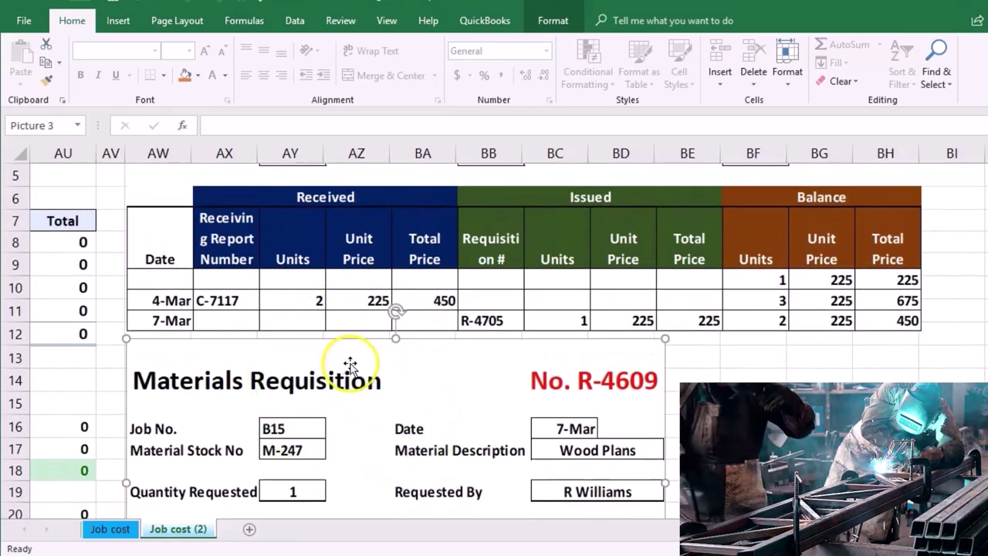
scroll(349, 364, up, 2)
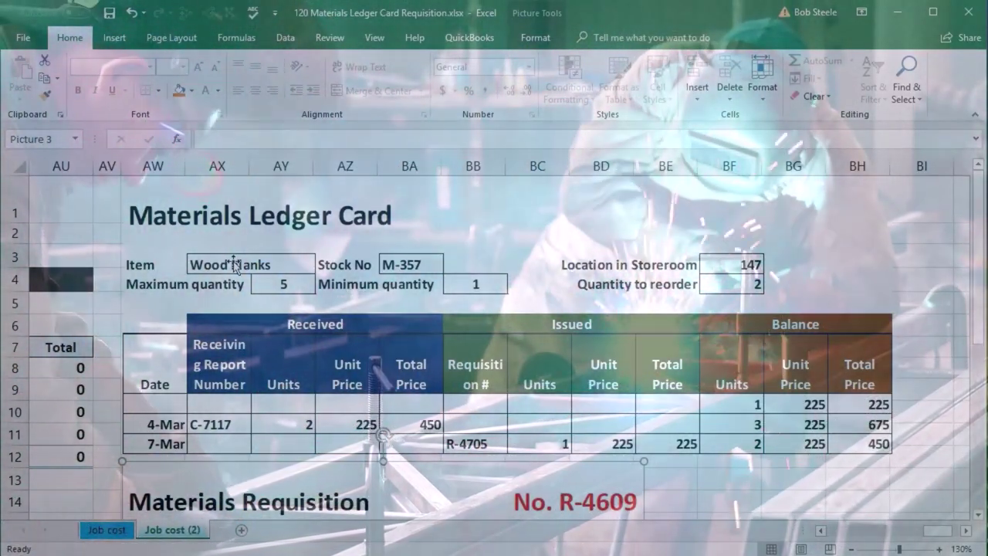
scroll(234, 265, down, 2)
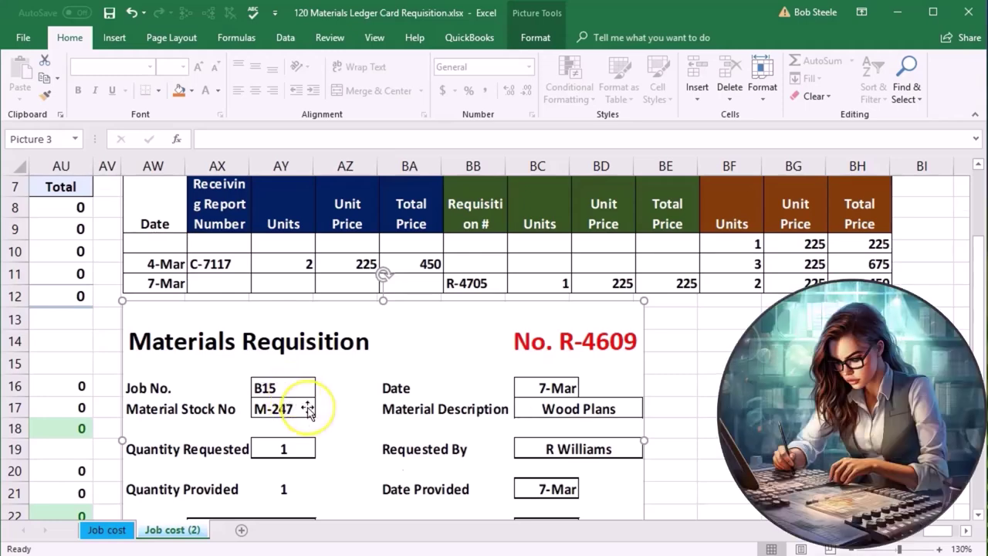
scroll(307, 405, up, 2)
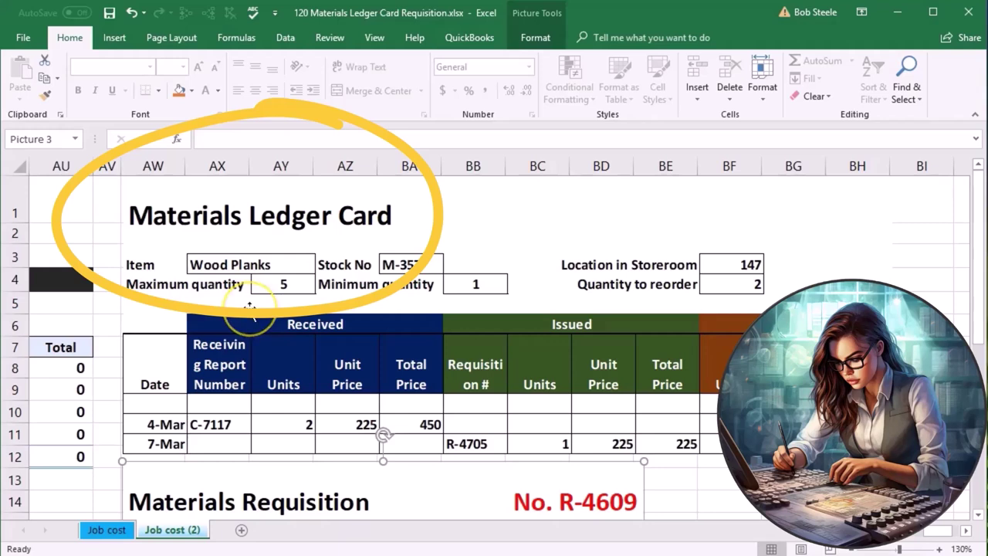
- Study the Received, Issued and Balance sections of the Materials Ledger Card
click(529, 321)
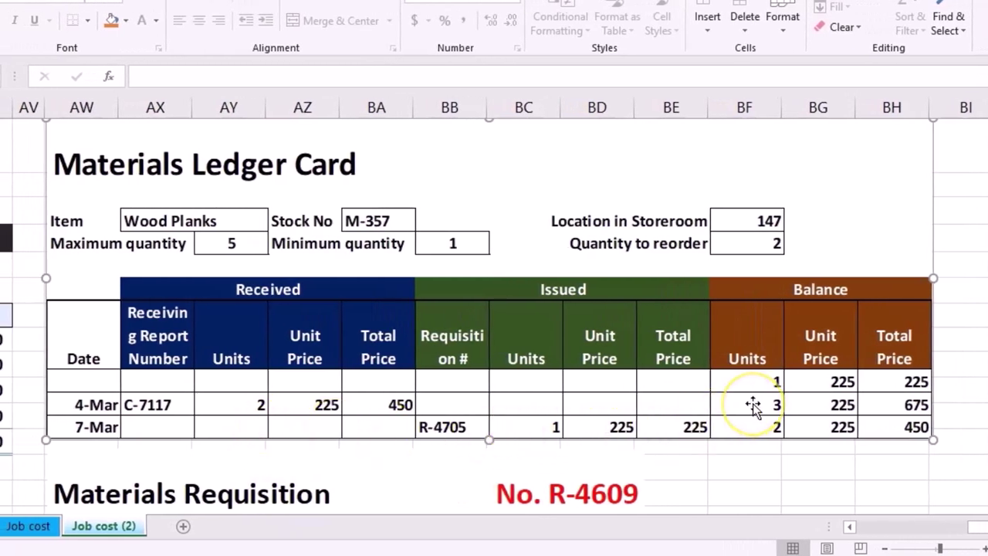
click(793, 412)
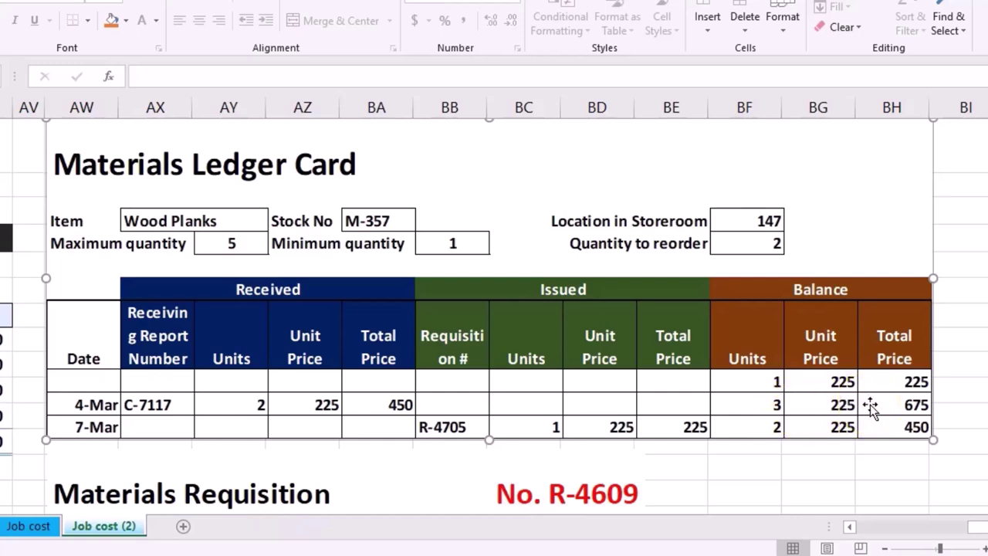
click(436, 468)
click(447, 406)
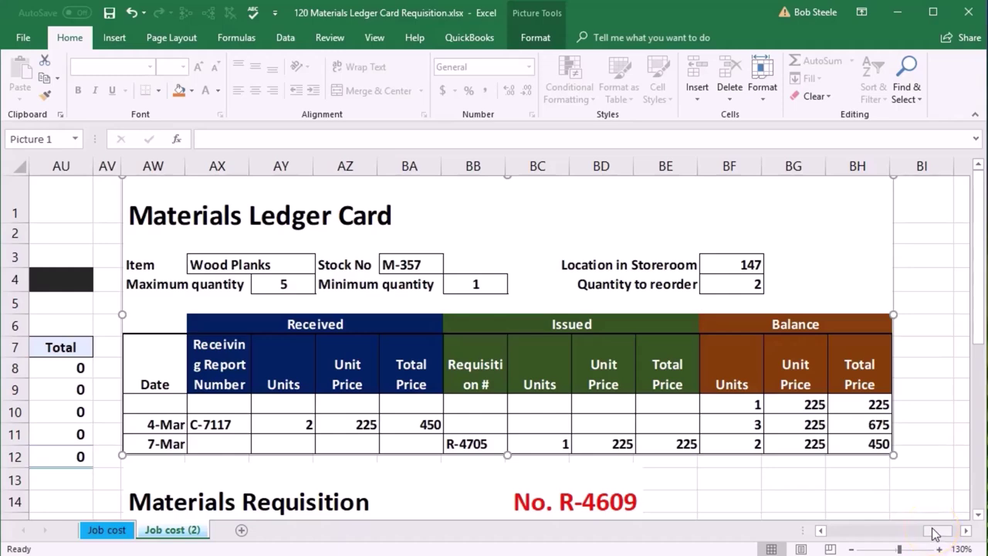
- Return to the materials requisition summary and review the Raw materials and Work in process inventory accounts beside the journal entry area
drag(934, 533, 818, 533)
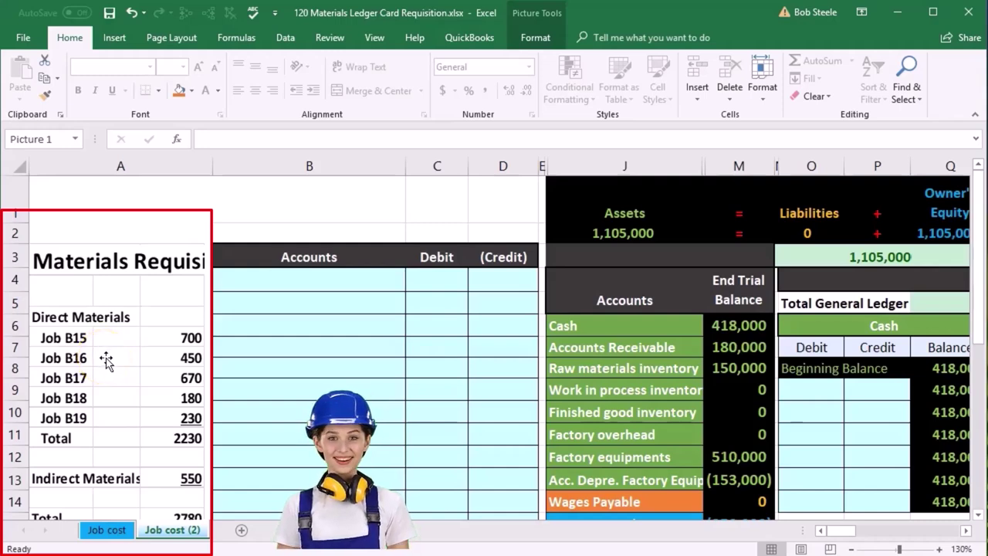
scroll(106, 360, down, 1)
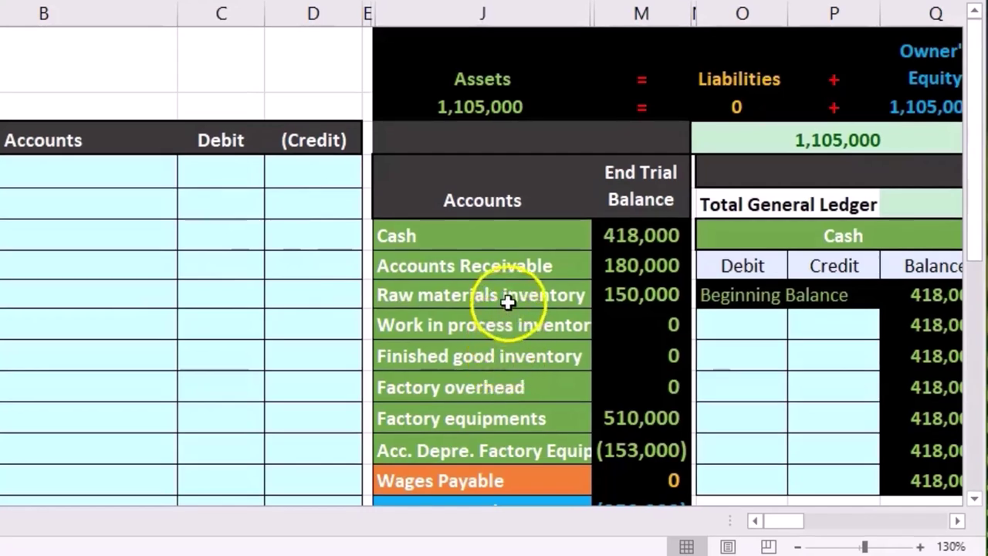
click(507, 301)
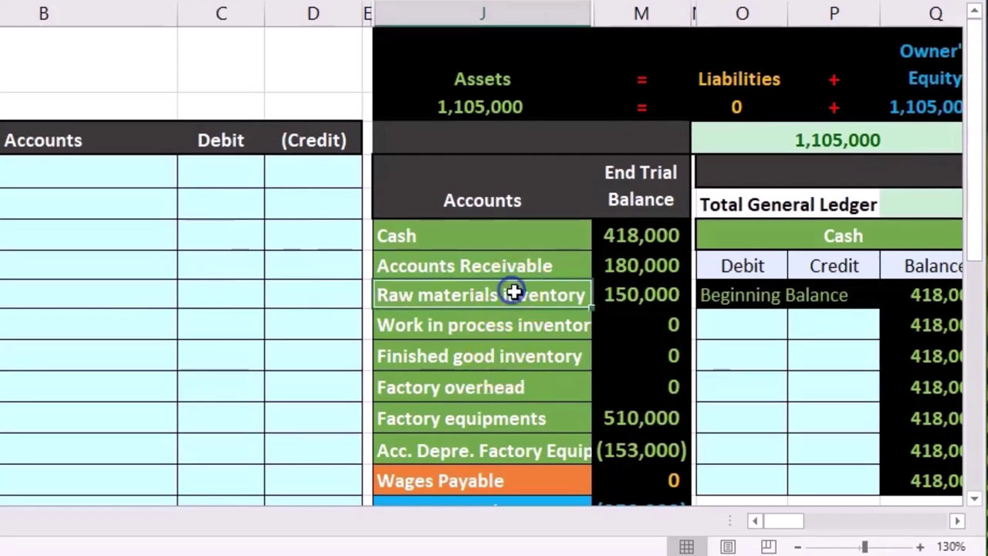
click(525, 323)
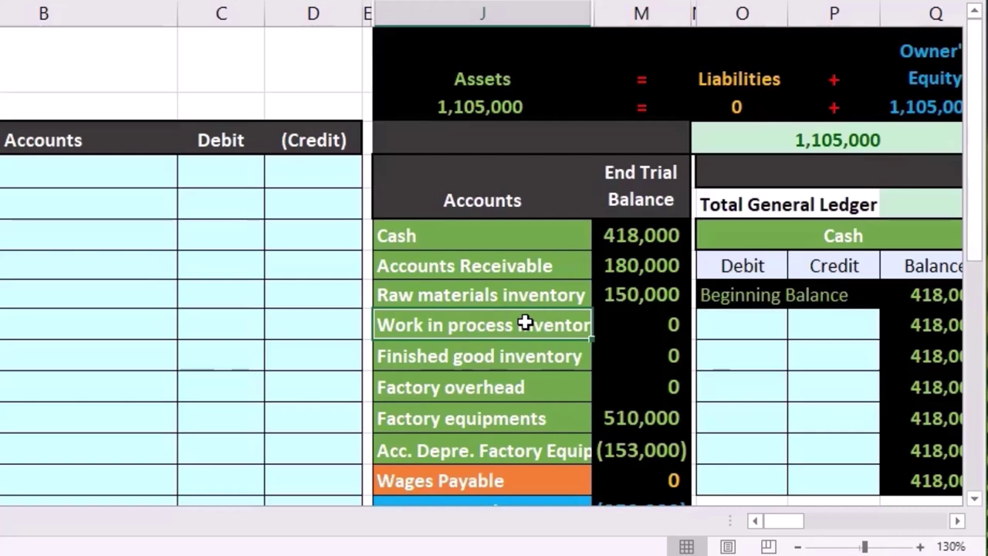
drag(525, 292, 595, 289)
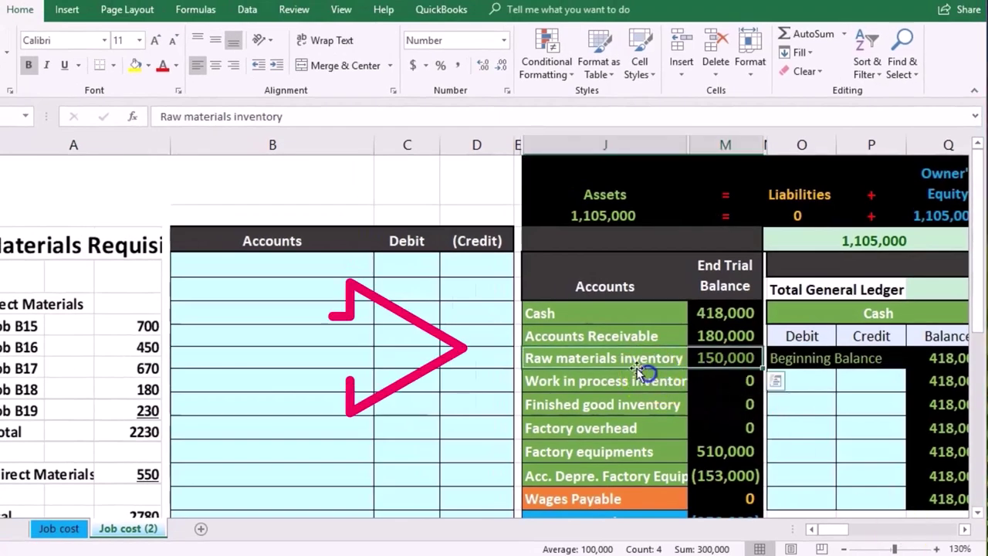
- Copy the Raw materials inventory account name from the trial balance into journal entry cell B5 as values only
click(601, 357)
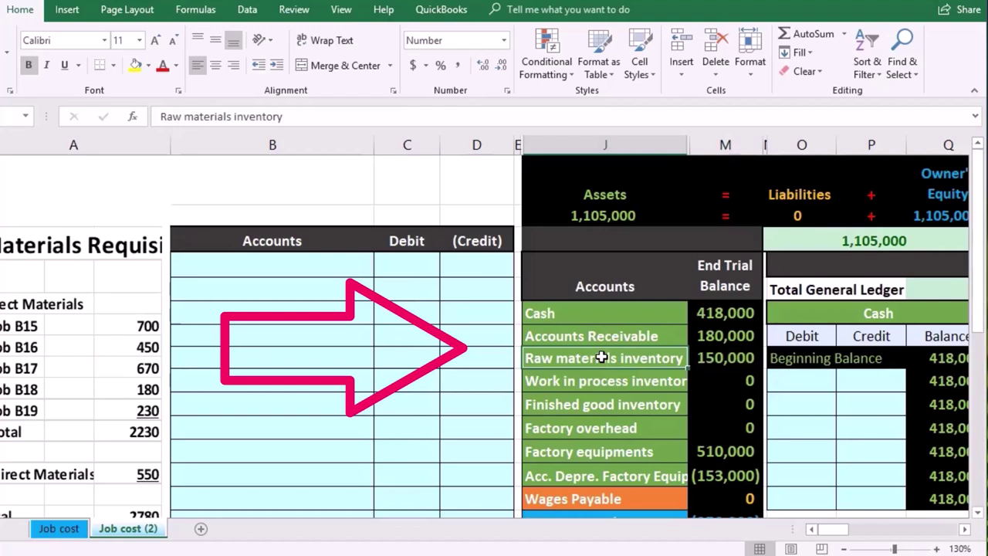
right_click(602, 358)
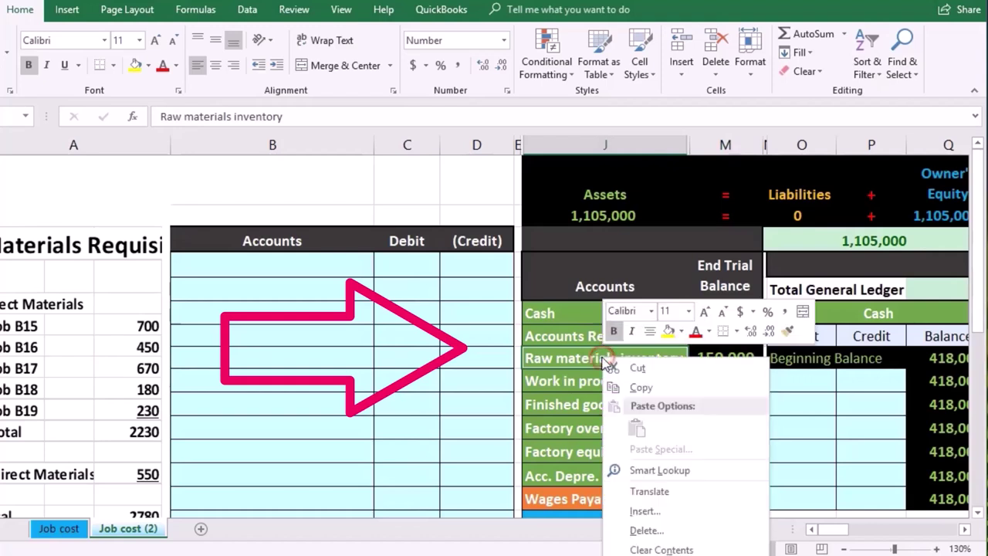
click(639, 384)
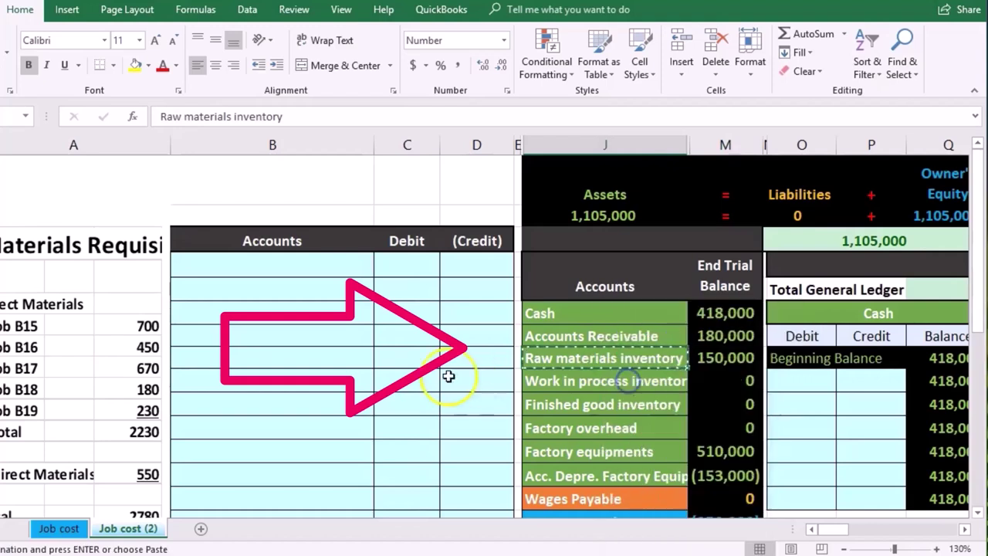
click(256, 292)
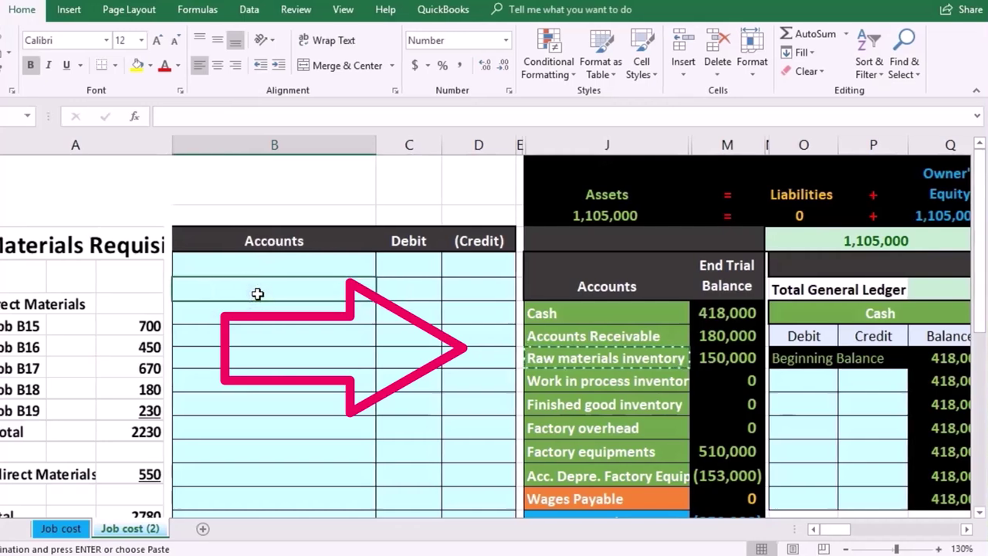
right_click(257, 295)
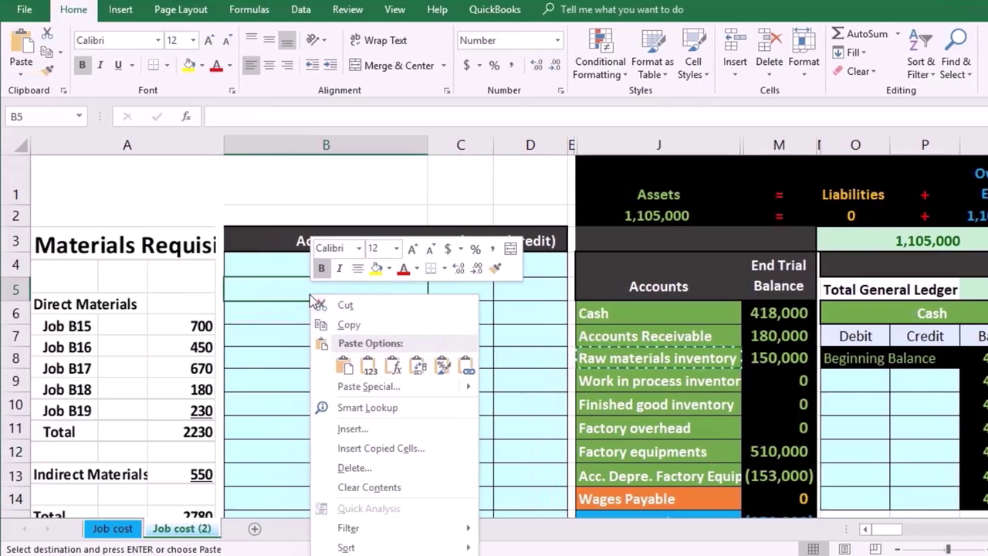
click(369, 364)
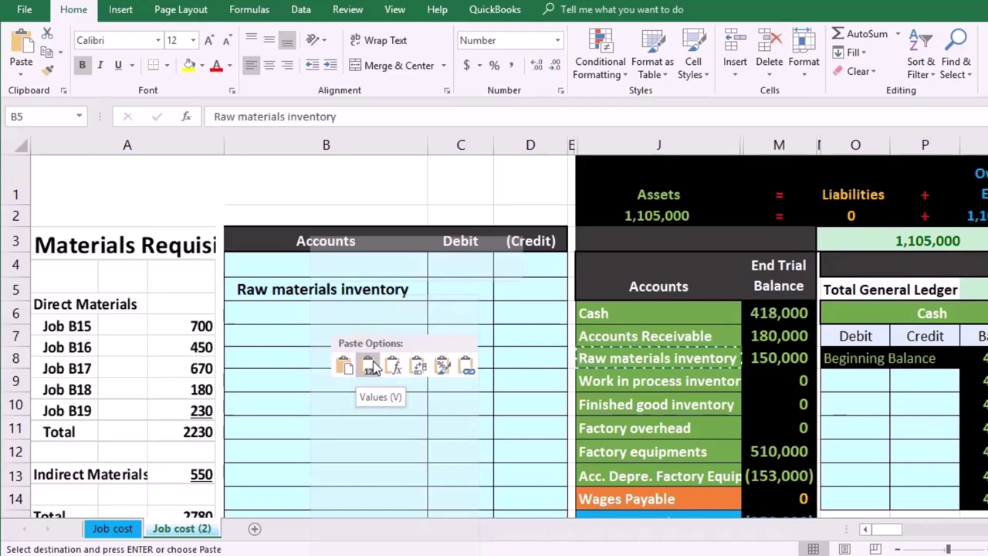
- Enter a credit of -2230 for Raw materials inventory in cell D5
click(530, 289)
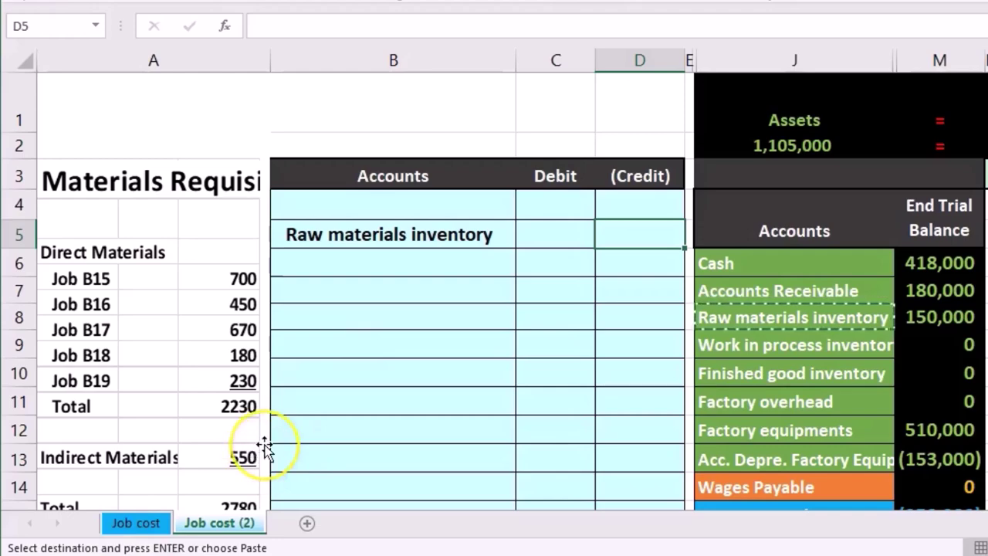
text(-)
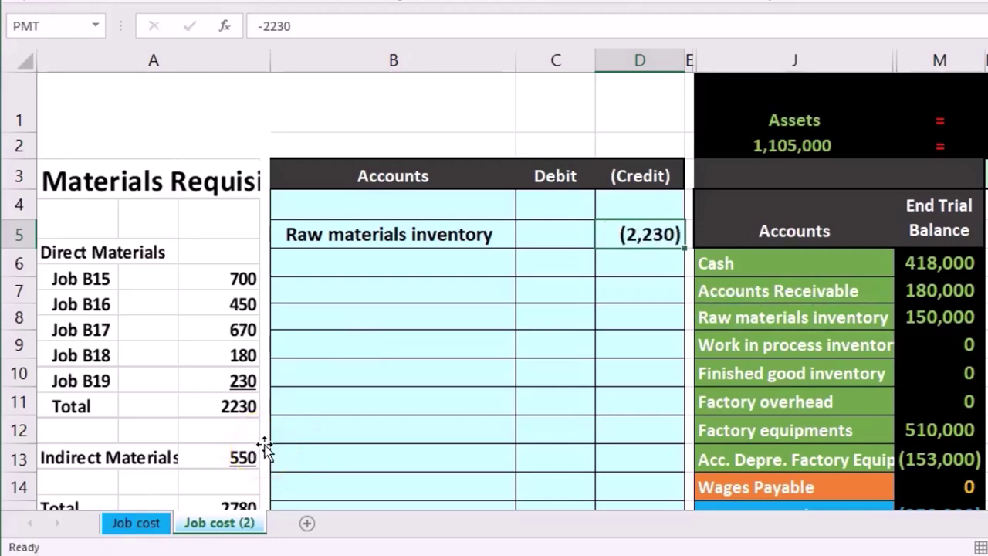
text(2230)
key(Return)
- Enter the formula -D5 in debit cell C4 so the debit mirrors the raw materials credit
key(Up)
key(Left)
key(Up)
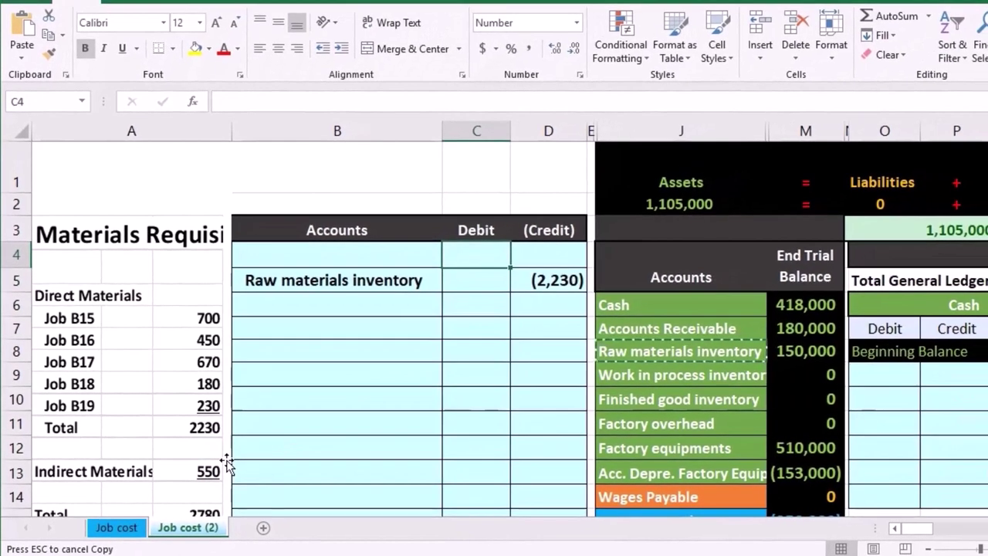
text(-)
key(Down)
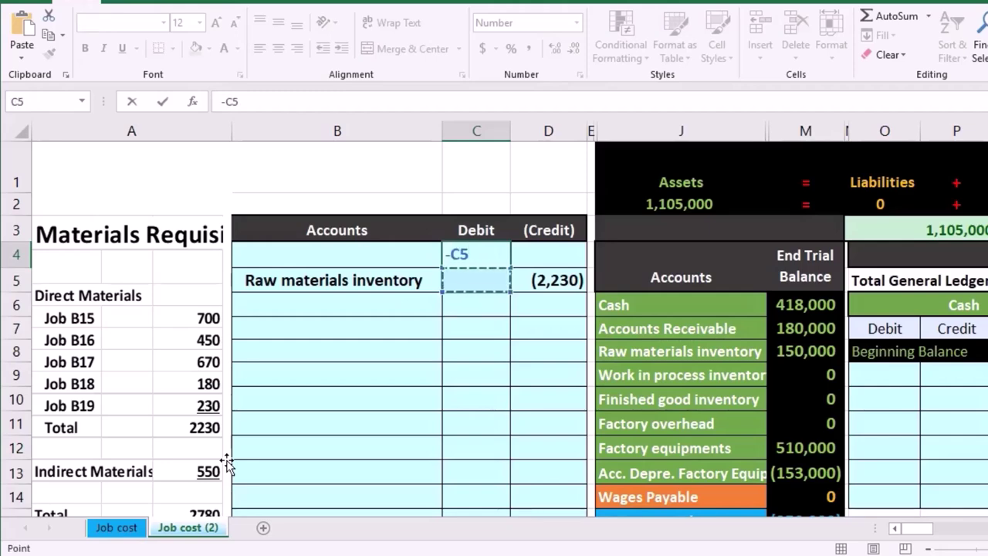
key(Right)
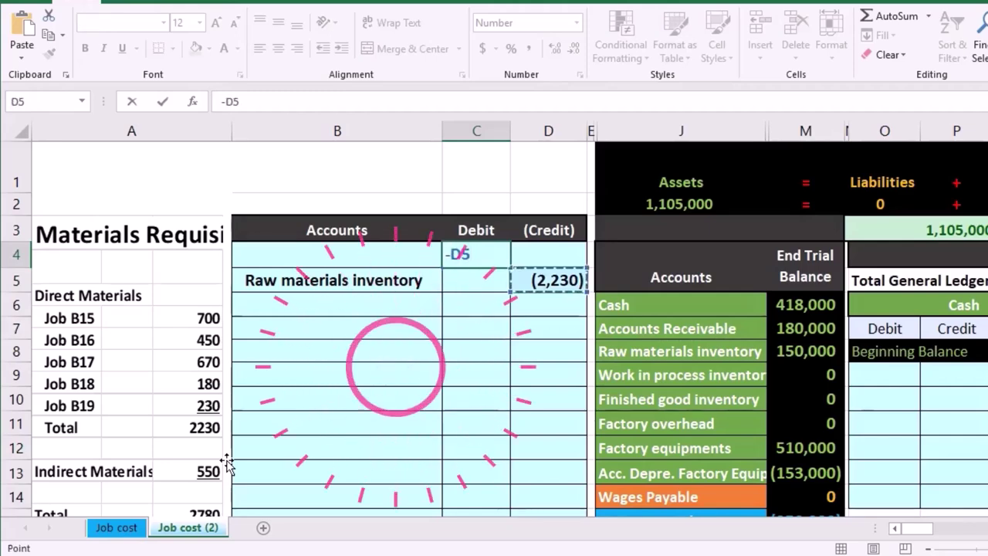
key(Return)
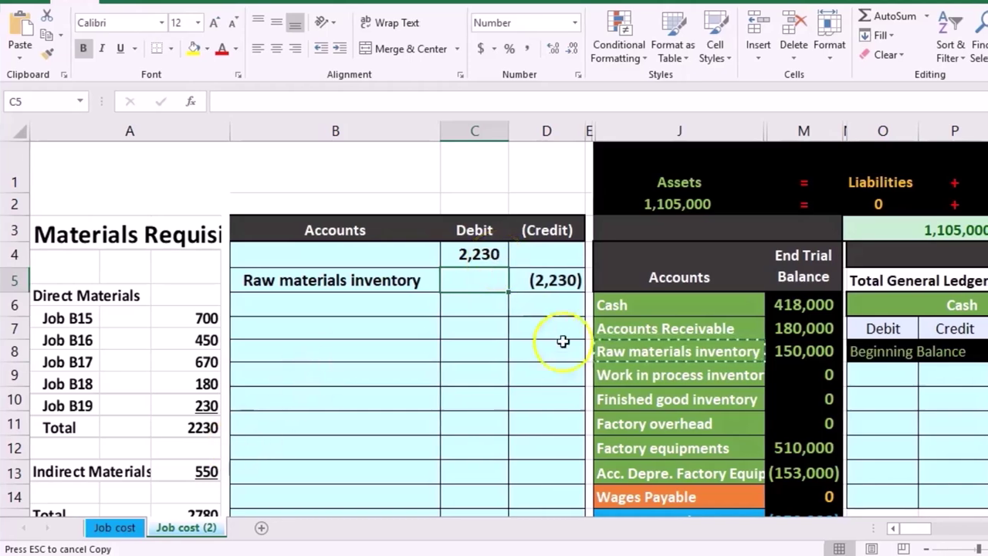
- Copy the Work in process inventory account name from the trial balance into cell B4 as values only
click(621, 375)
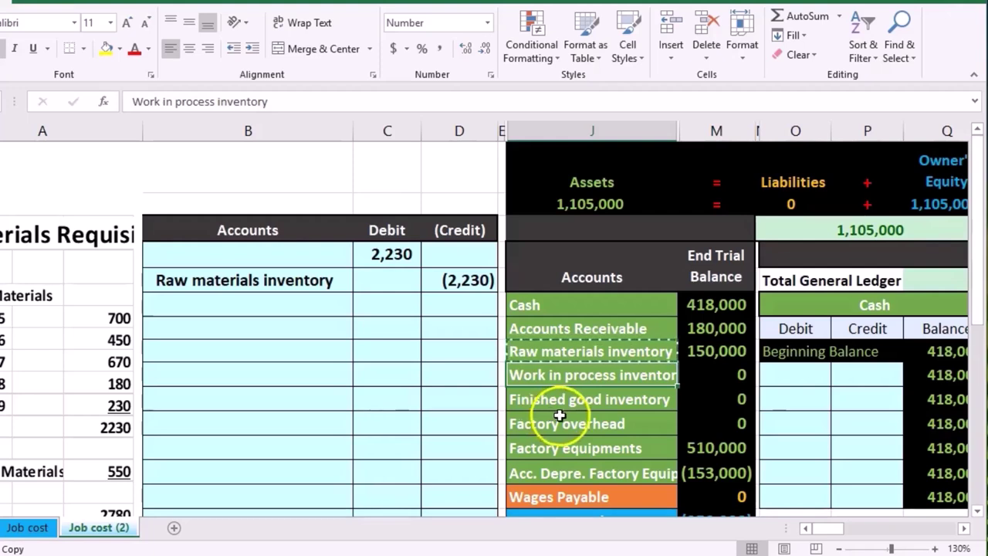
right_click(631, 372)
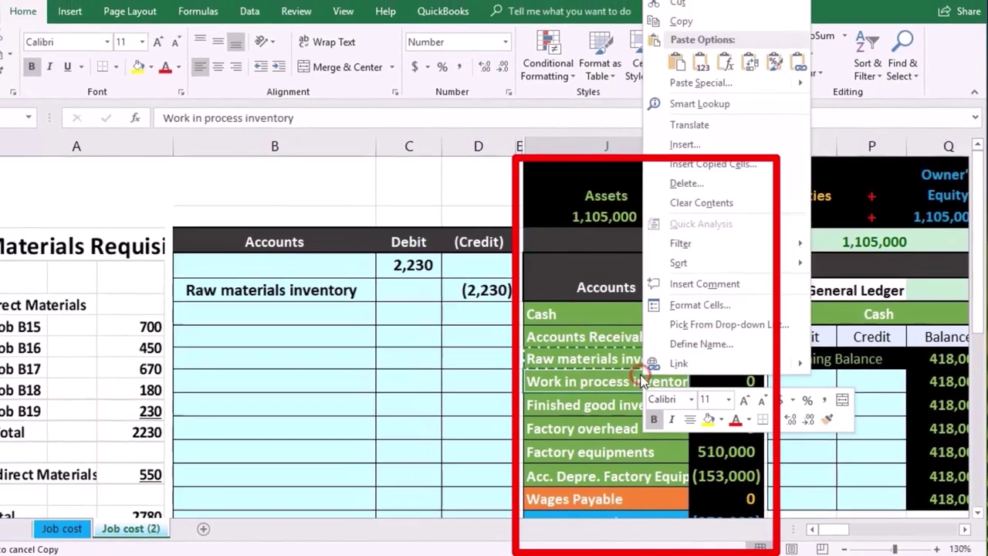
click(686, 2)
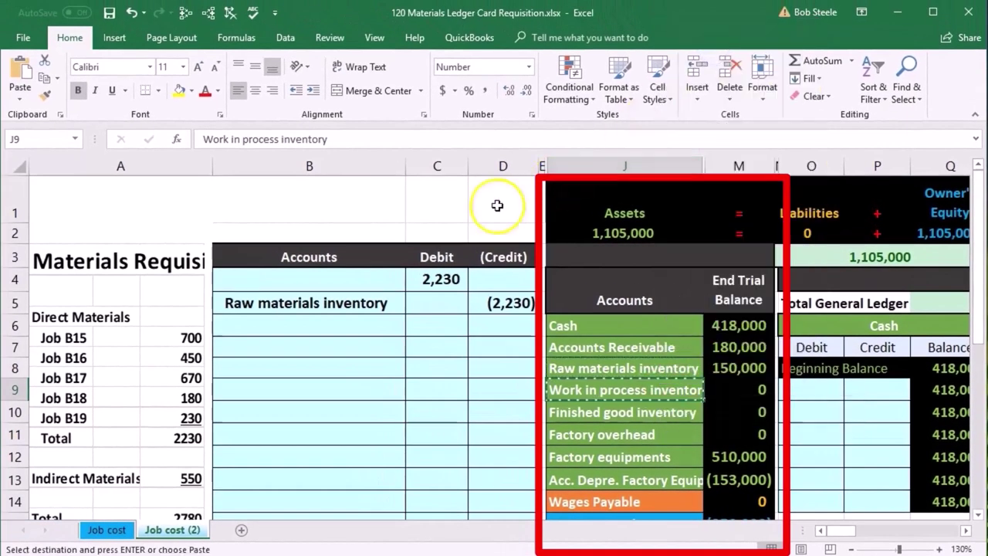
click(302, 278)
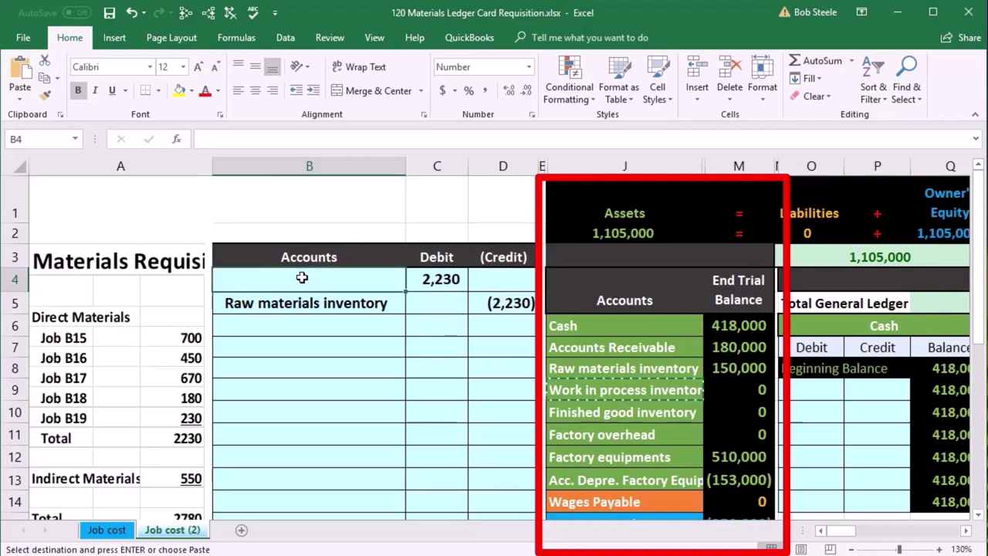
right_click(302, 278)
click(358, 345)
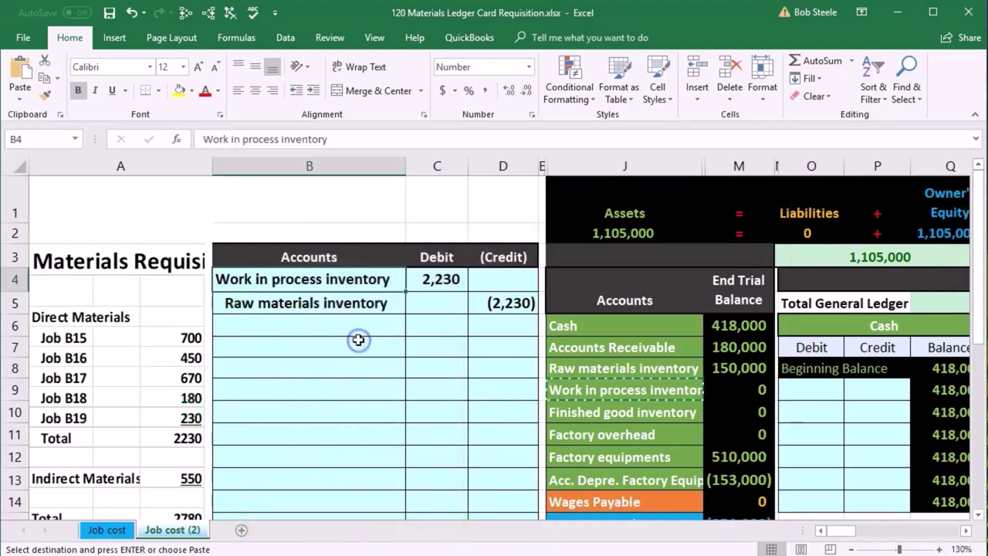
- Examine the Work in process inventory debit line alongside the matching account in the General Ledger
click(450, 381)
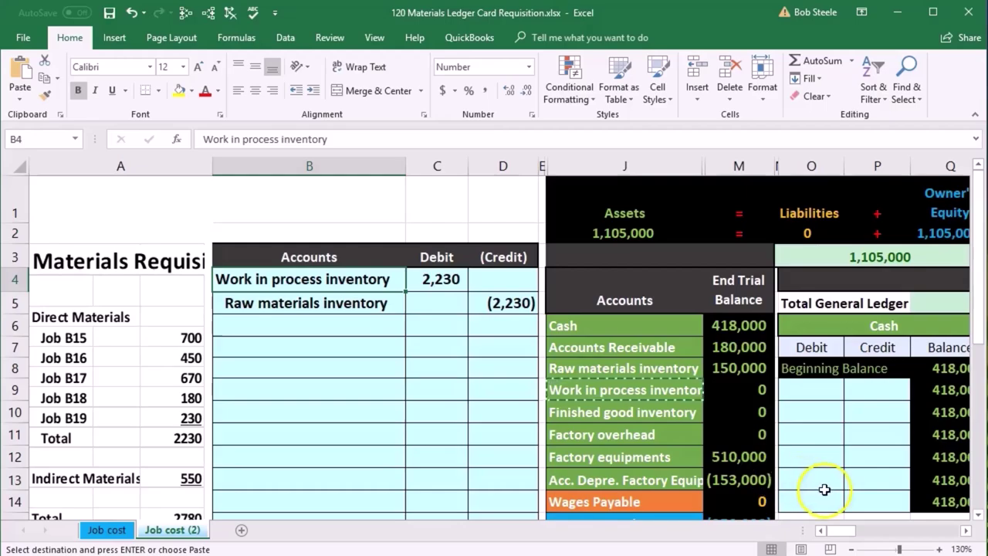
drag(297, 278, 432, 277)
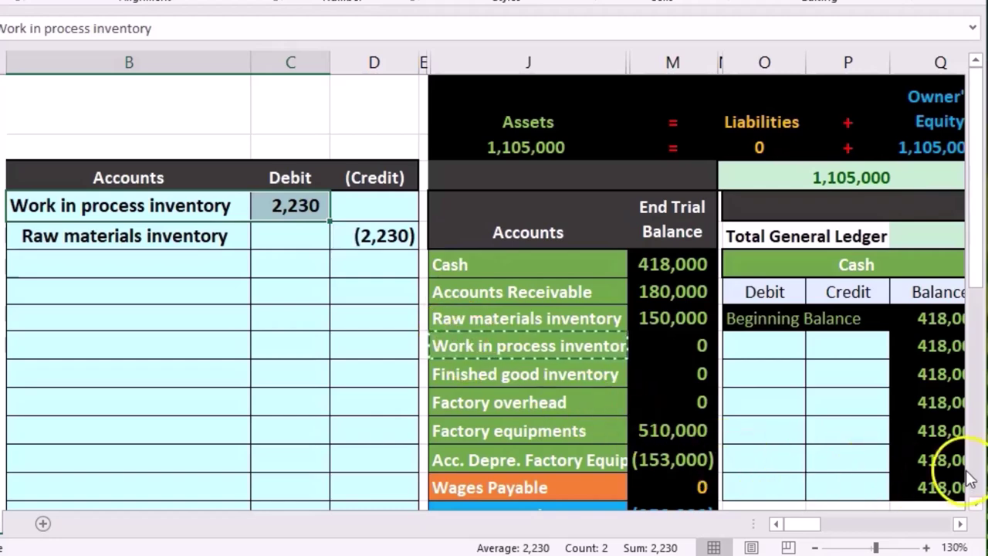
click(961, 525)
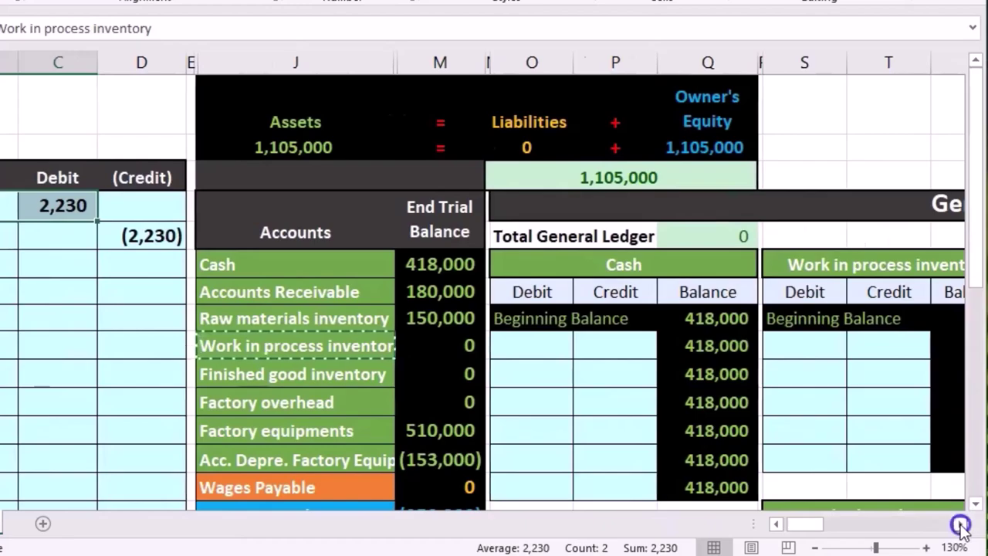
click(961, 525)
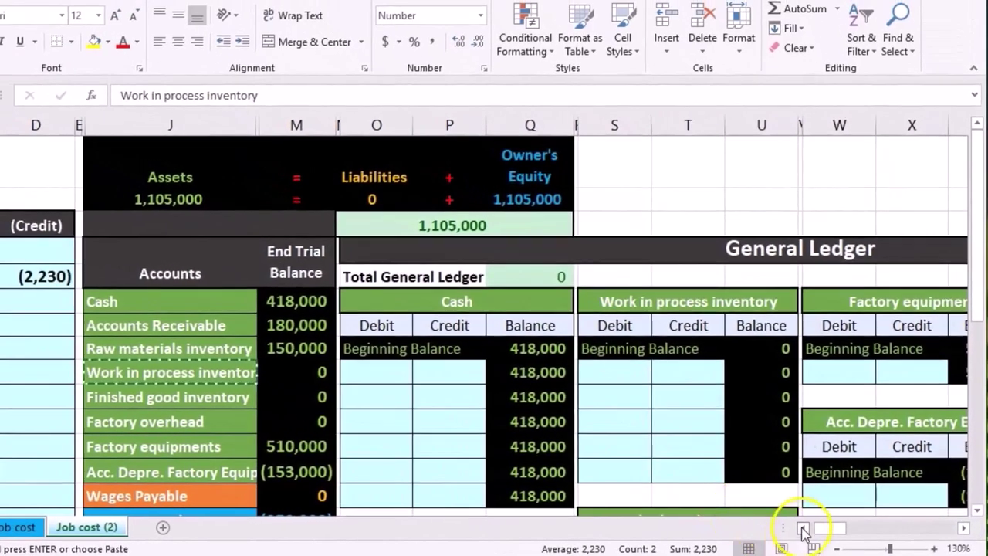
click(803, 527)
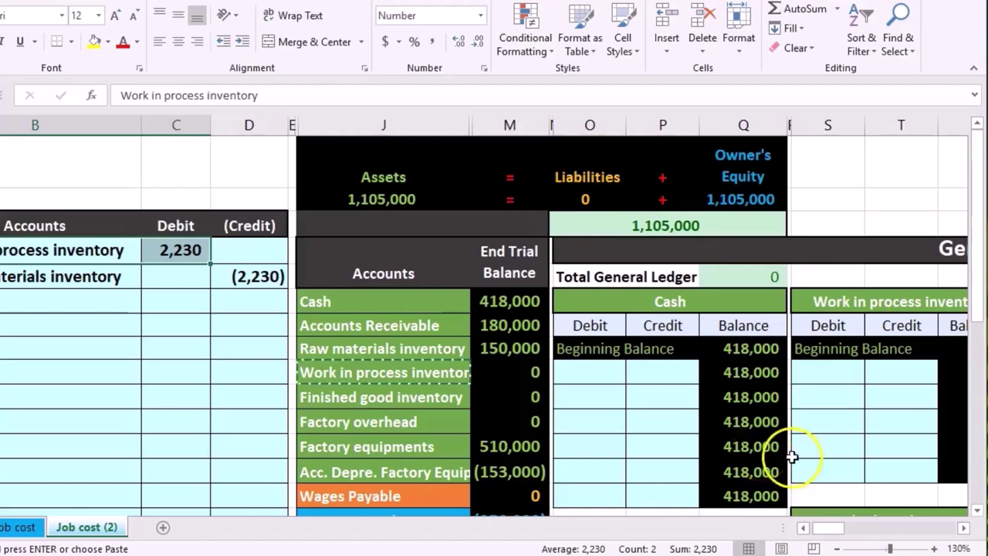
click(838, 548)
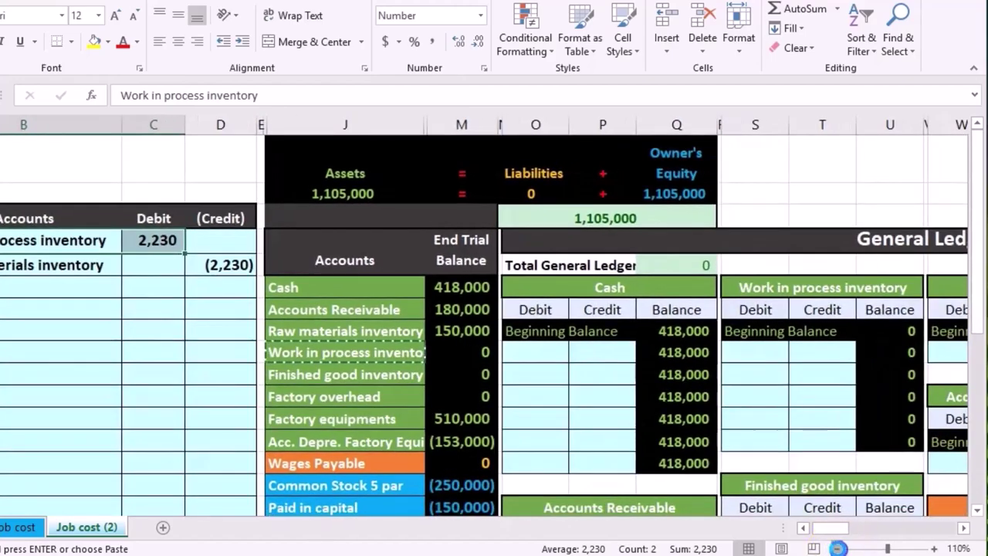
click(837, 548)
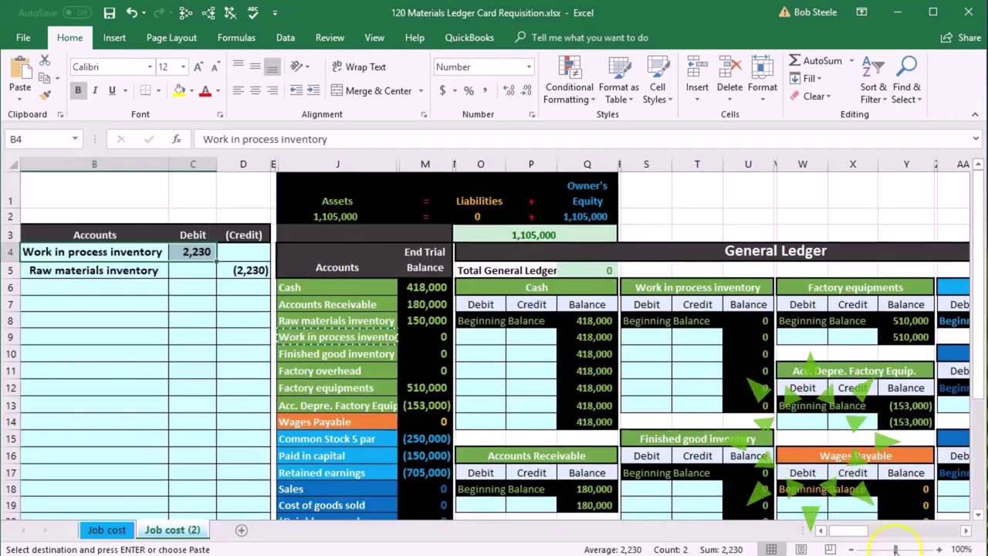
click(940, 550)
click(939, 550)
click(940, 550)
scroll(822, 464, up, 1)
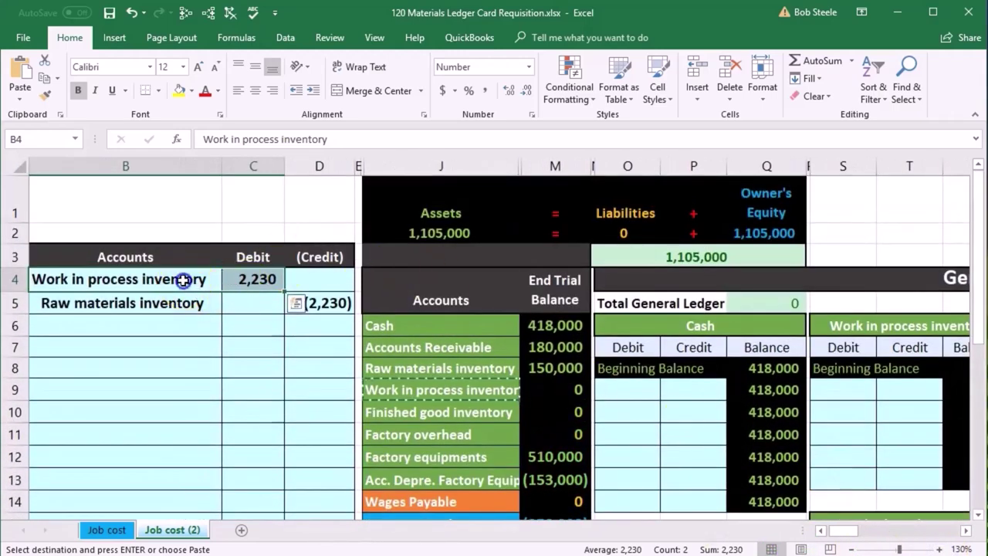
- Post the debit to the Work in process inventory ledger account by entering =C4 in cell S9
click(825, 390)
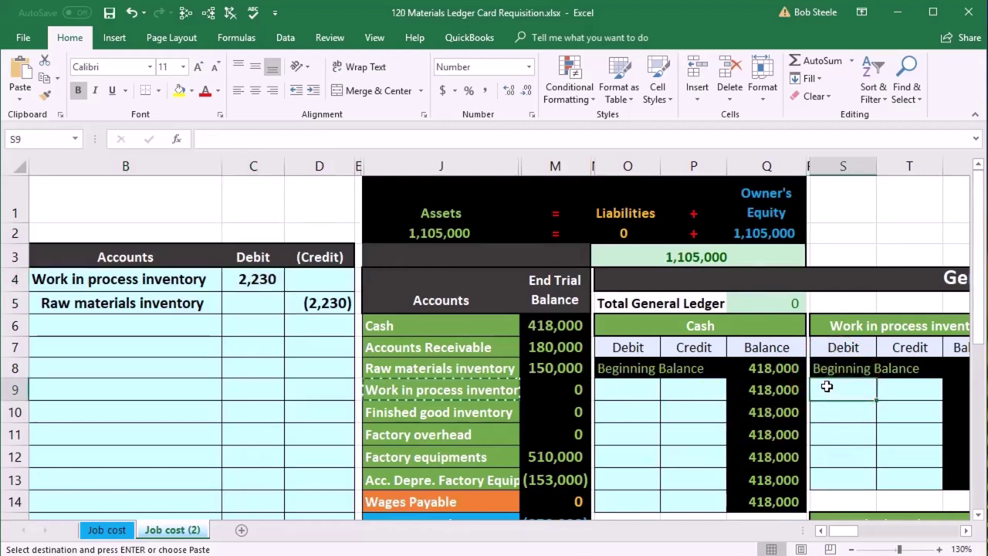
text(=)
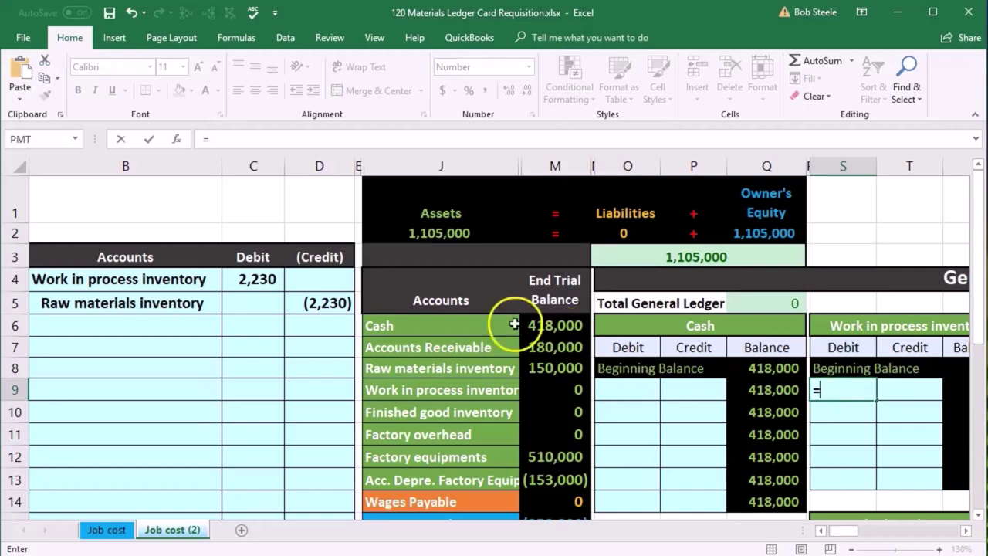
click(276, 286)
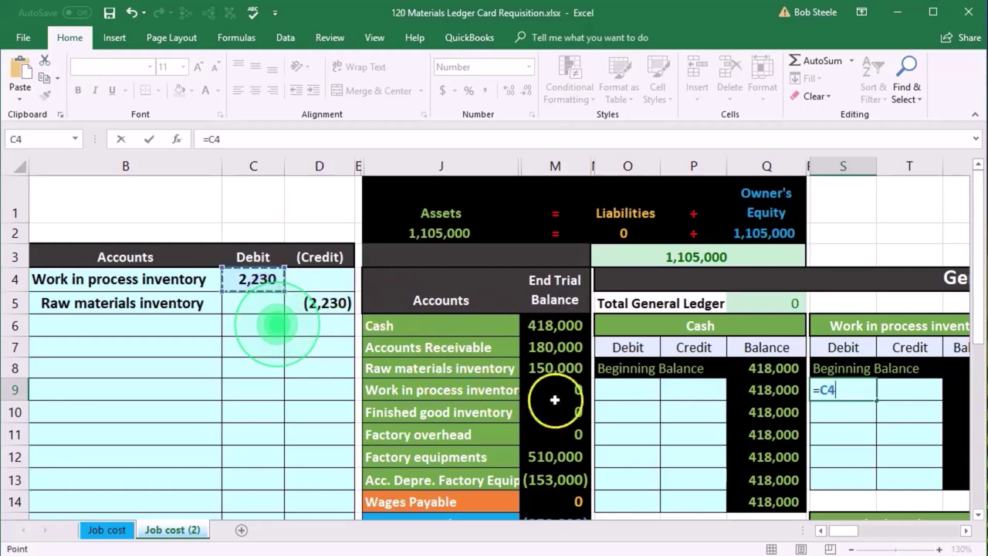
scroll(551, 326, right, 2)
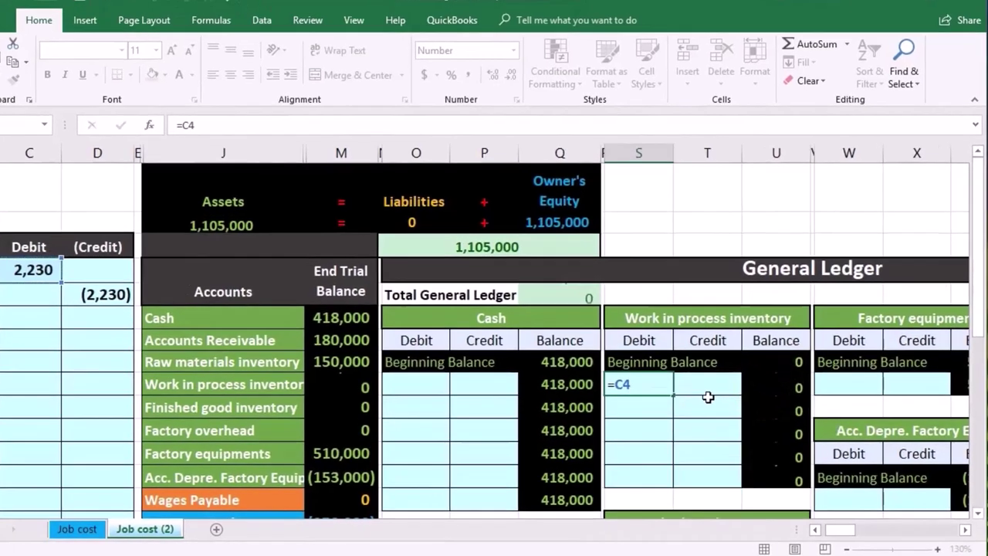
key(Return)
- Trace the dependents of the ending Work in process inventory balance in U13 and check the trial balance's debits less credits
click(777, 390)
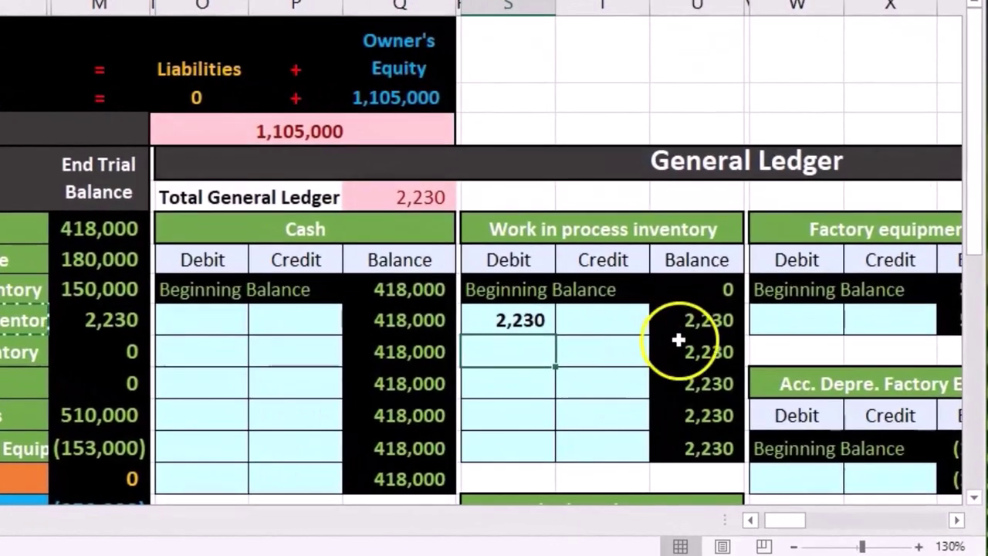
click(701, 449)
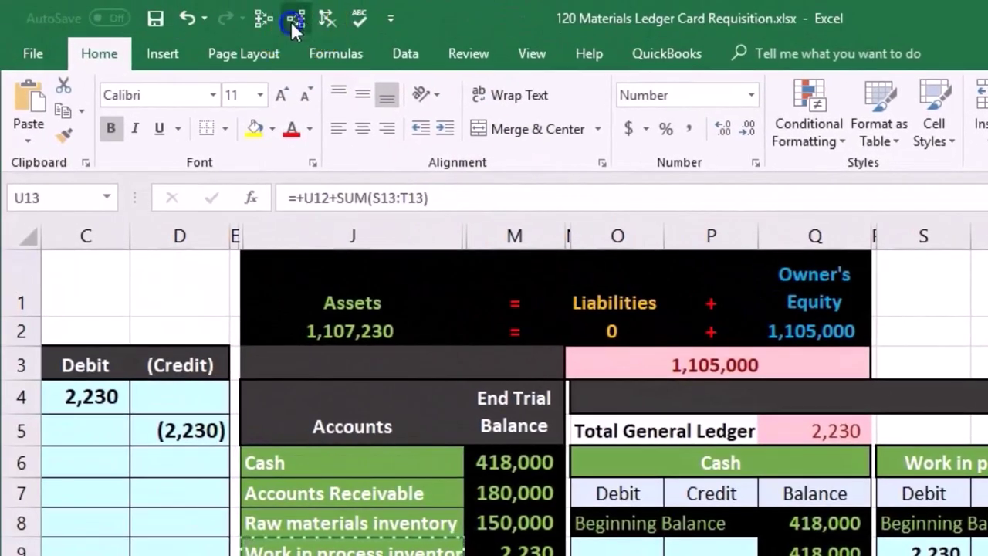
click(291, 21)
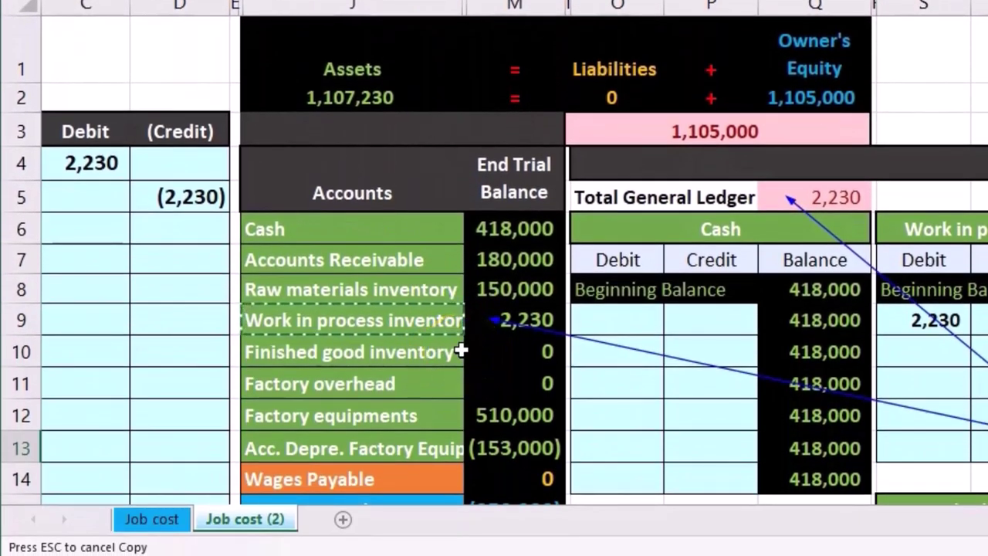
scroll(464, 350, down, 3)
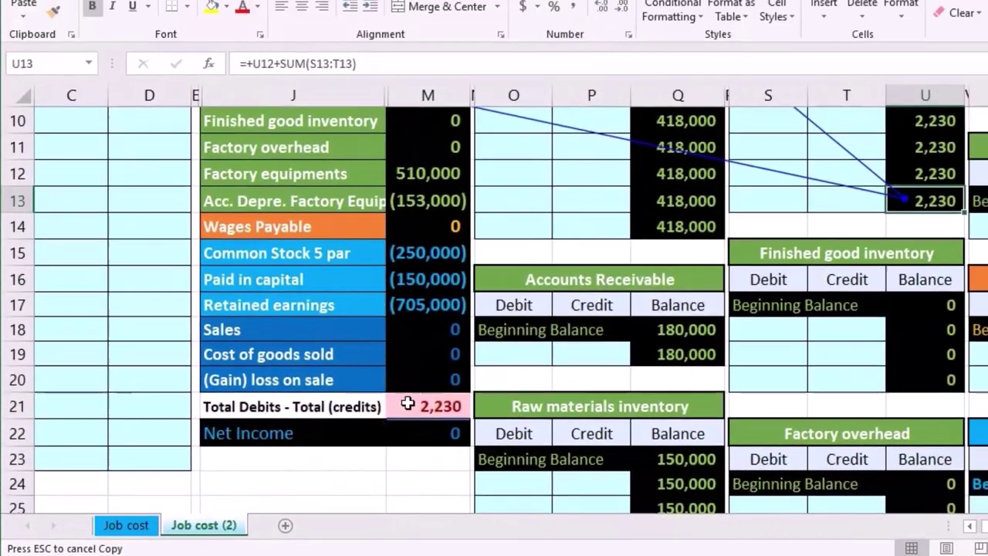
scroll(490, 373, up, 2)
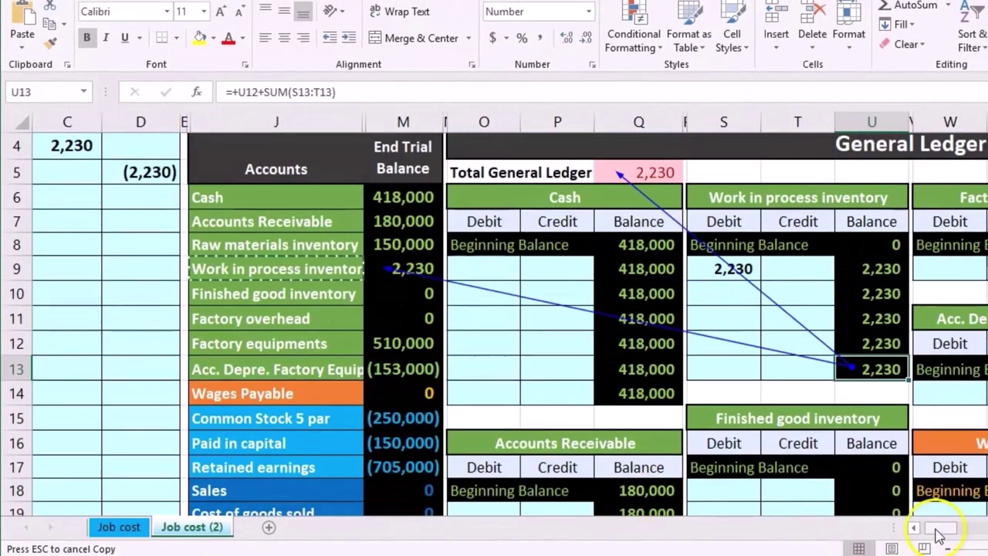
drag(938, 531, 926, 528)
scroll(543, 207, up, 1)
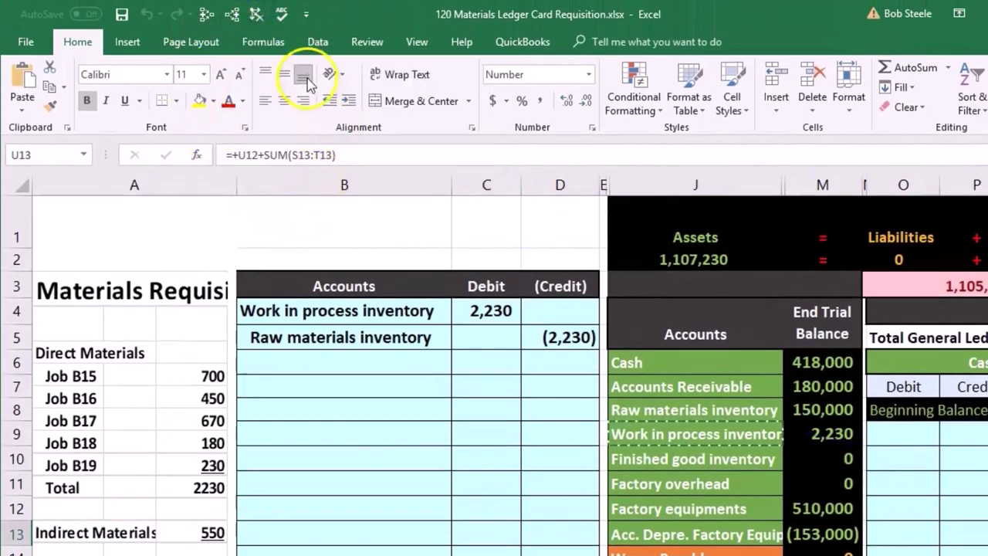
click(316, 43)
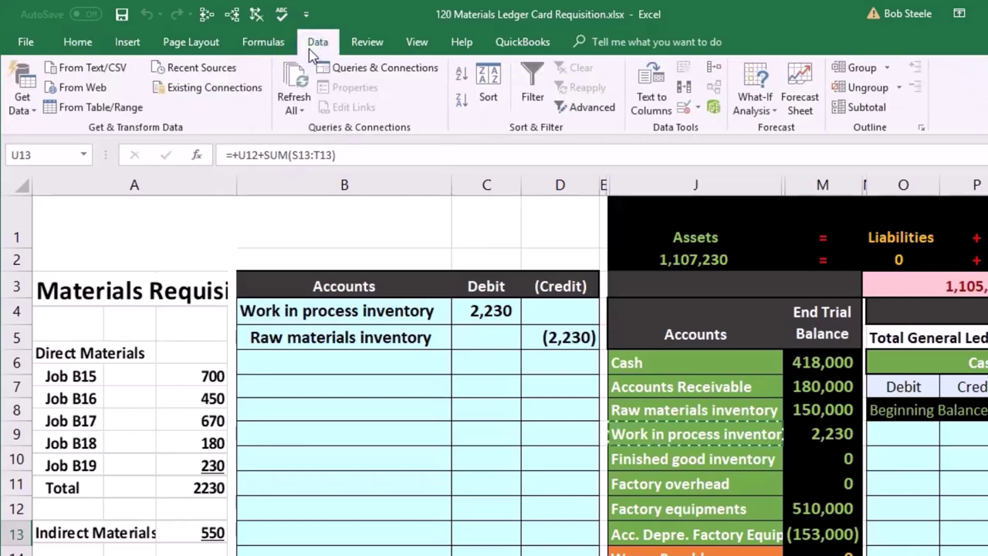
click(263, 41)
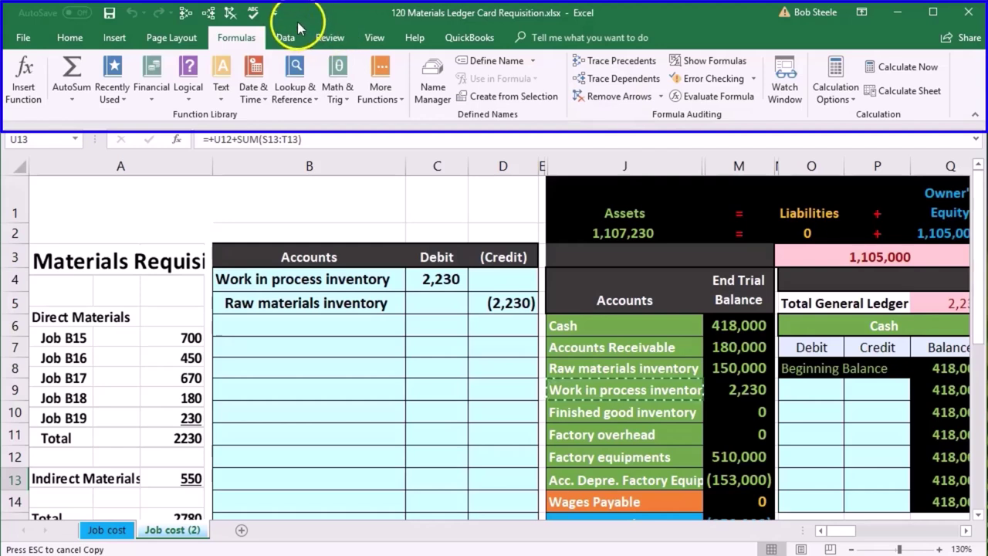
- Examine the Raw materials inventory credit line alongside the matching accounts in the trial balance and the General Ledger
drag(331, 302, 444, 302)
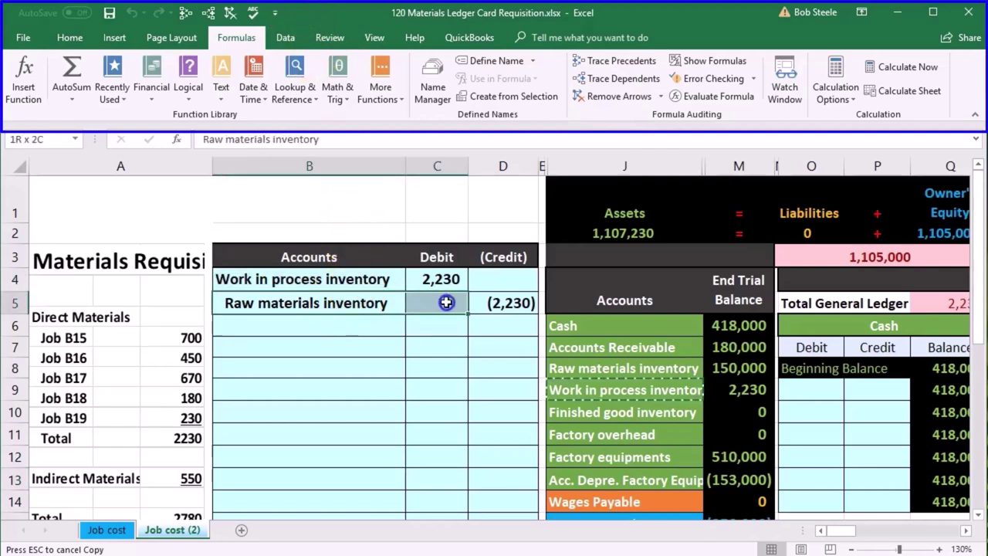
drag(626, 369, 728, 367)
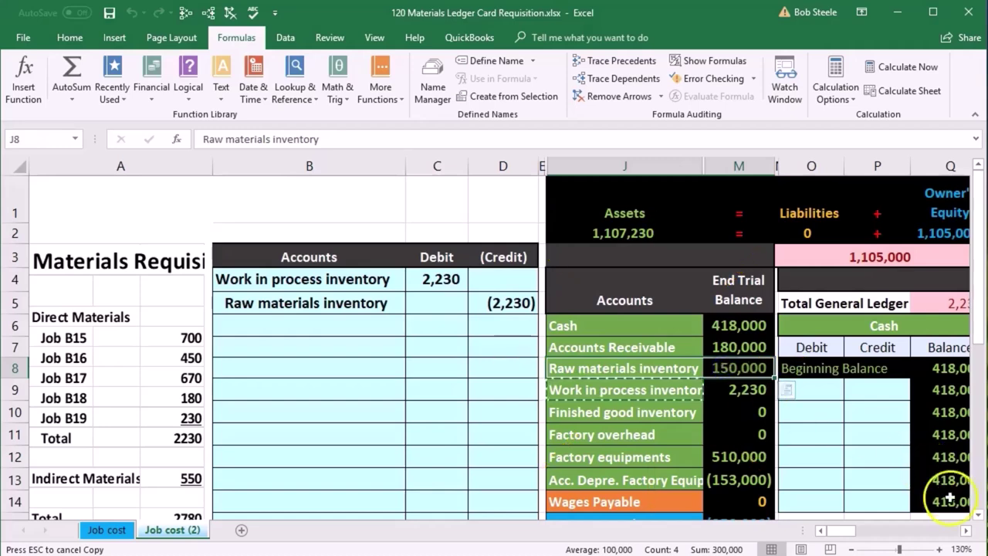
click(967, 532)
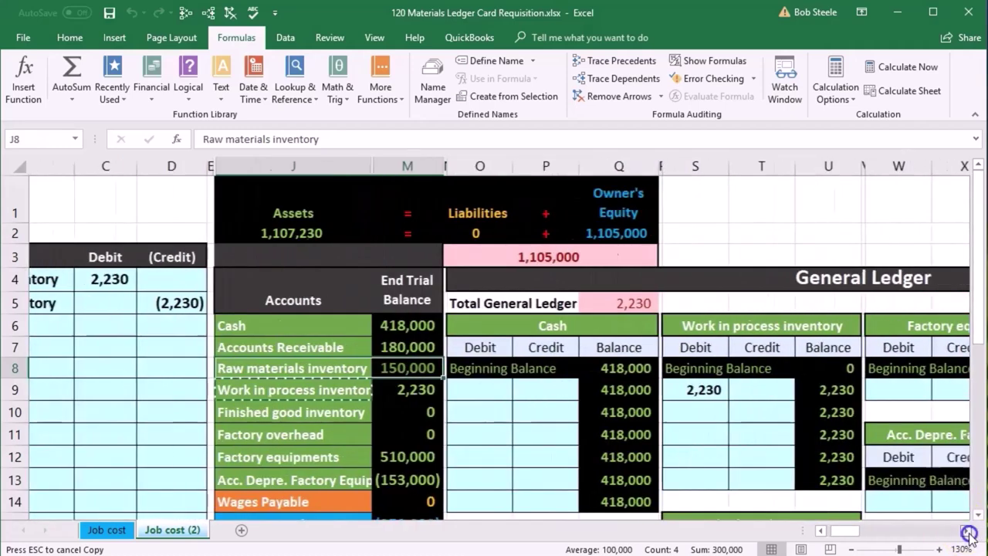
scroll(699, 437, down, 1)
scroll(693, 431, down, 1)
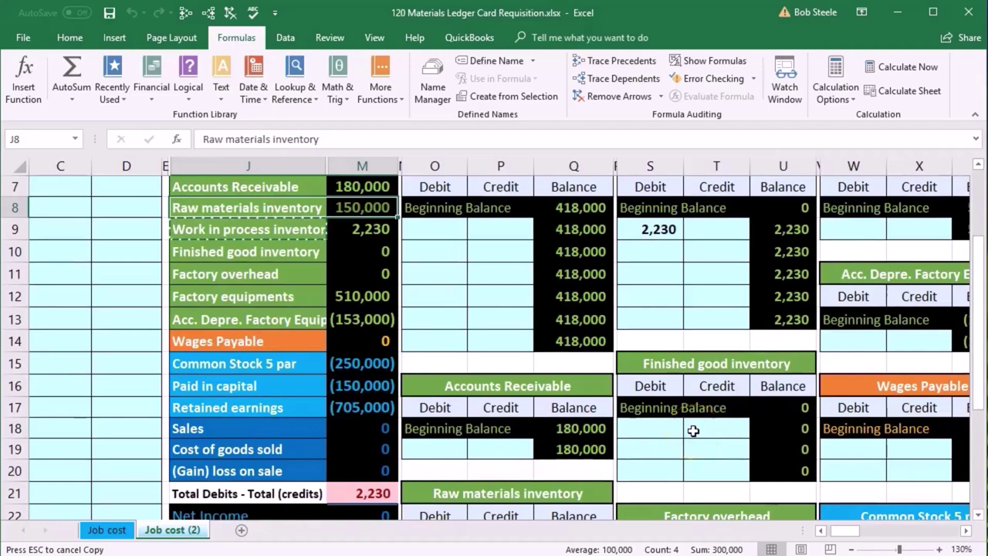
scroll(694, 431, down, 1)
click(429, 494)
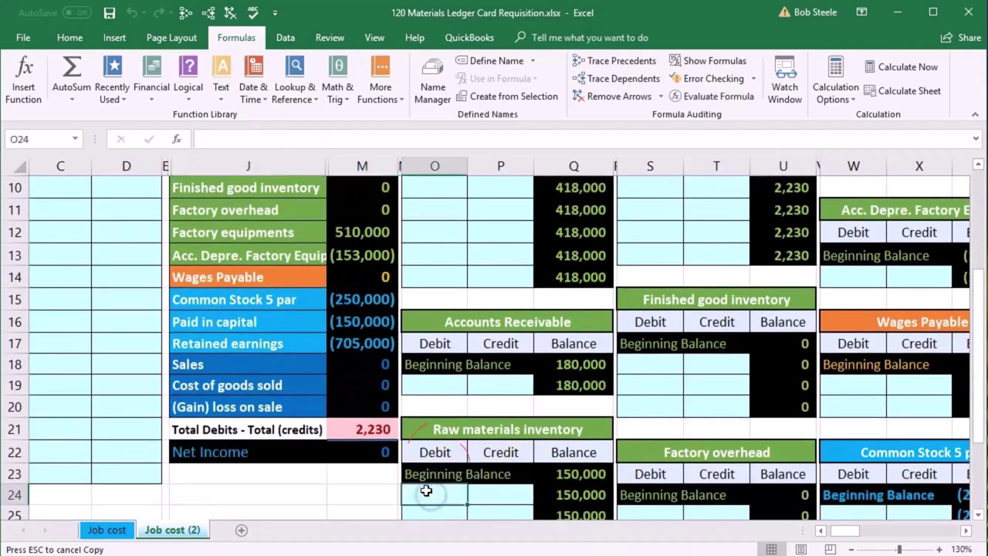
click(479, 492)
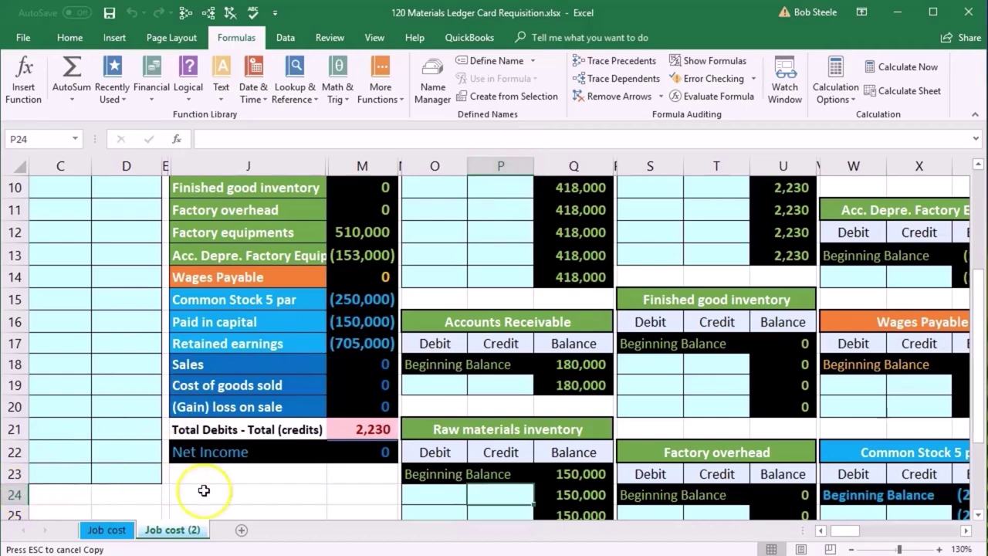
- Post the credit to the Raw materials inventory ledger account by entering =D5 in cell P24
scroll(304, 398, up, 3)
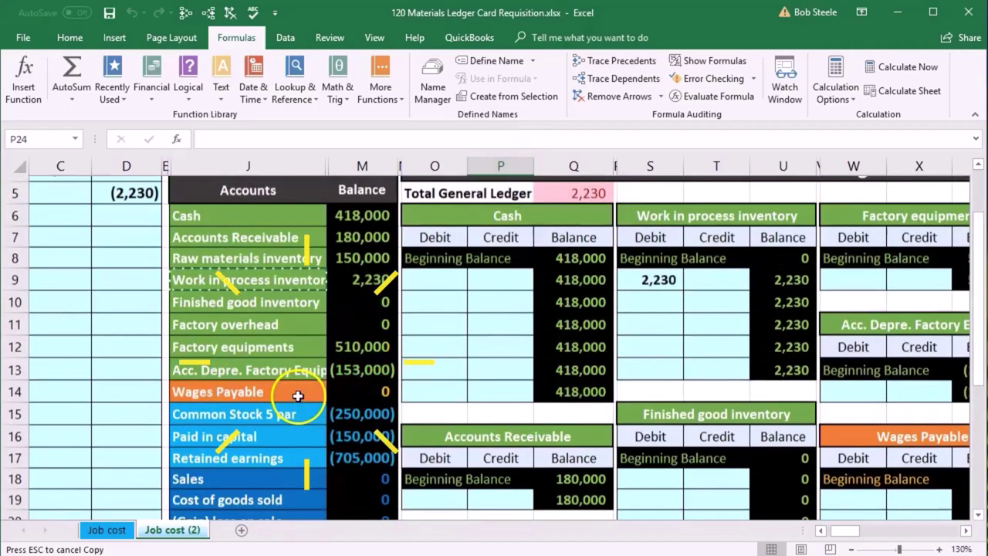
scroll(260, 324, down, 4)
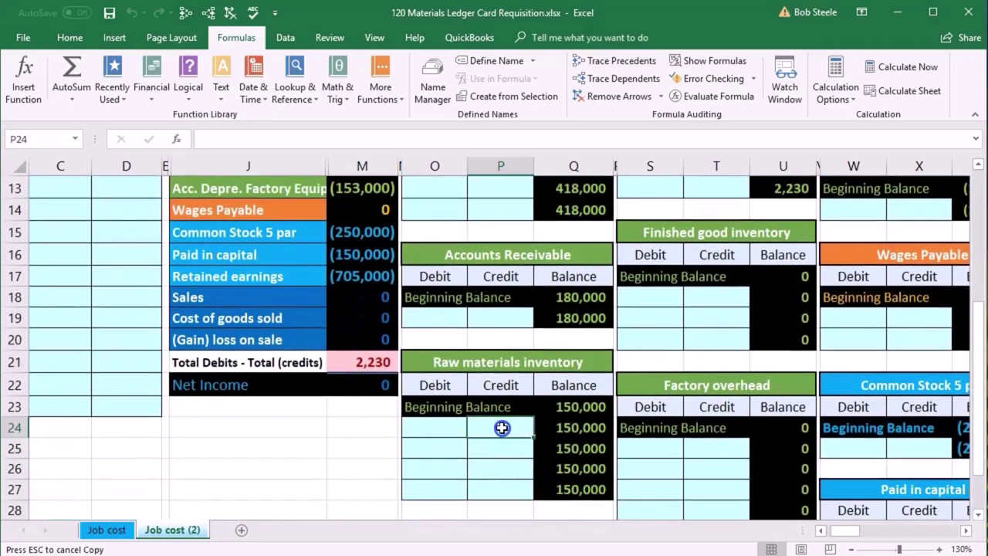
click(502, 428)
text(=)
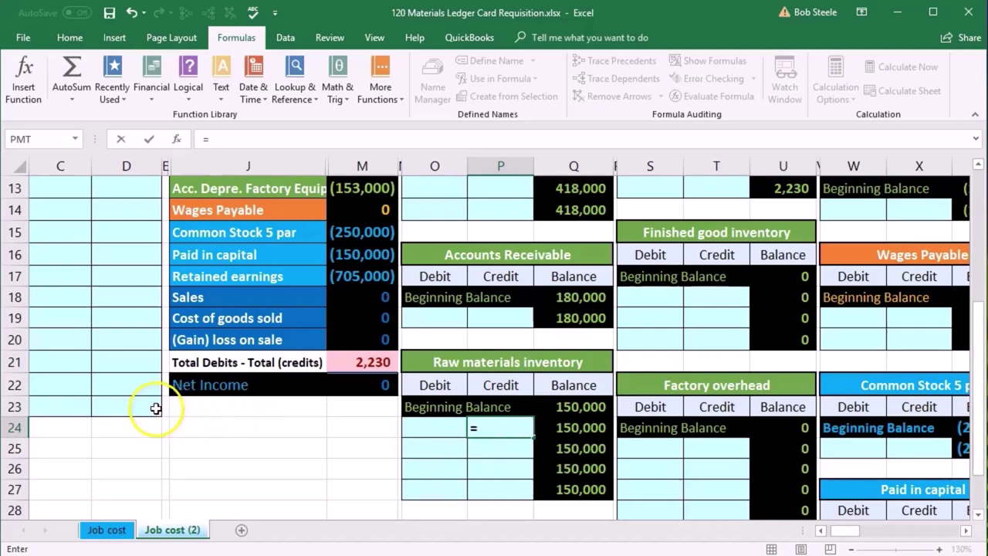
scroll(156, 409, up, 1)
scroll(156, 409, up, 3)
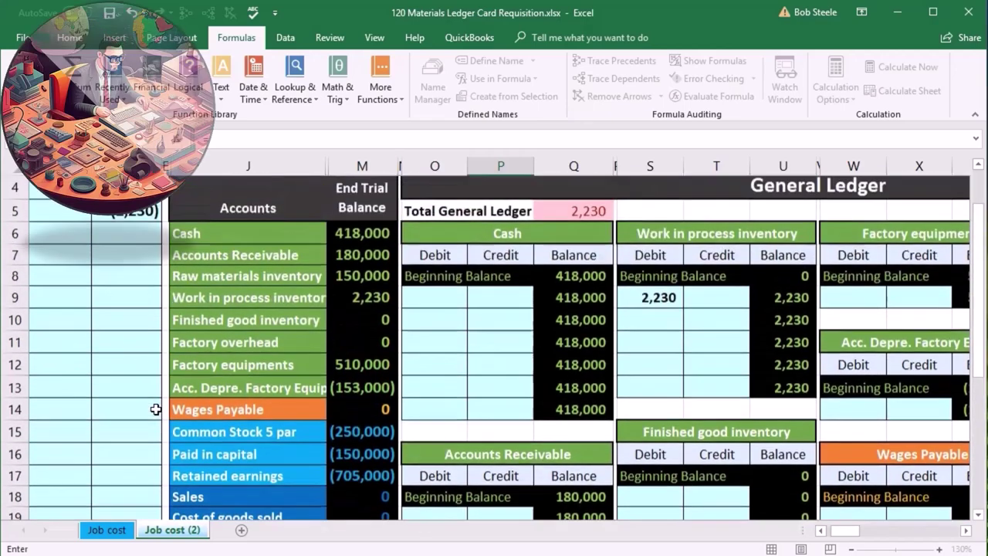
click(132, 303)
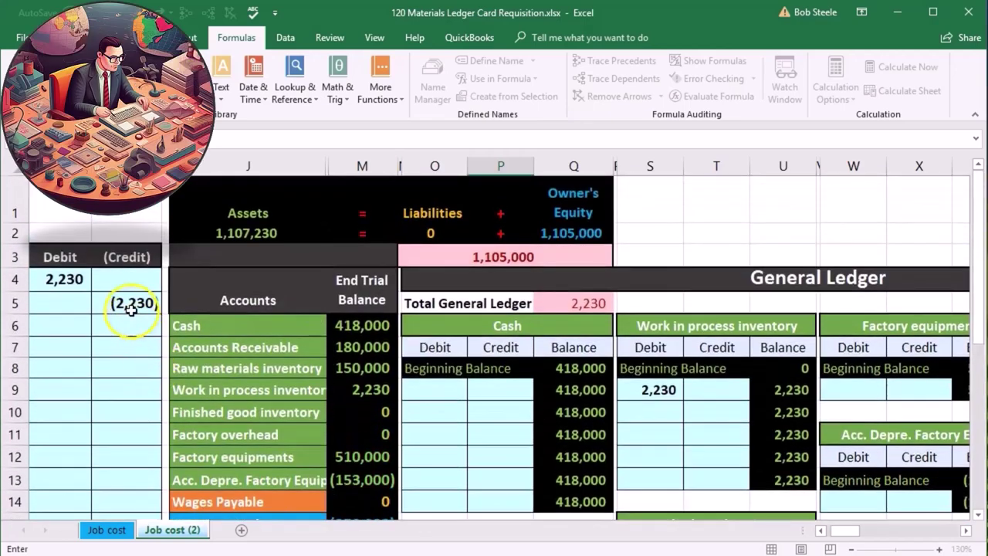
click(819, 531)
click(820, 531)
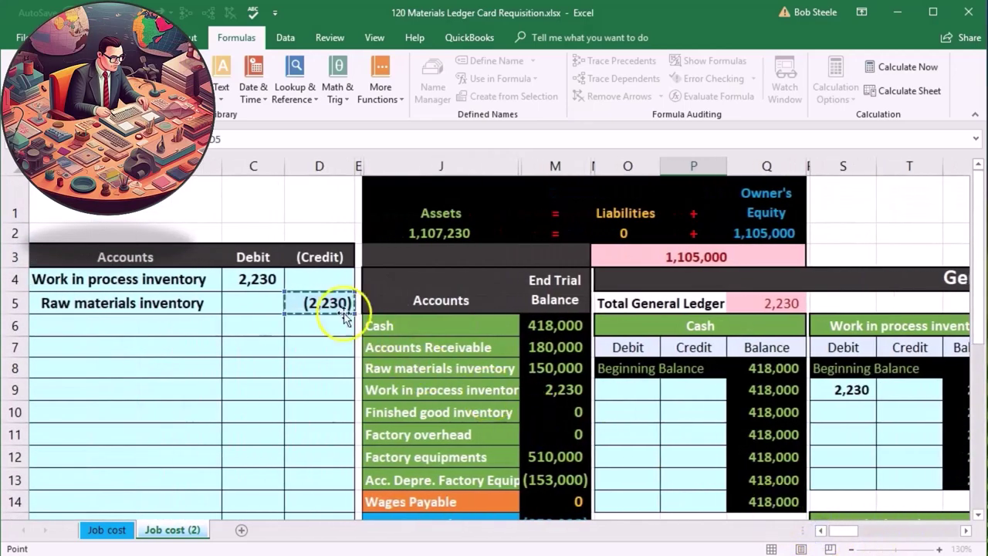
key(Return)
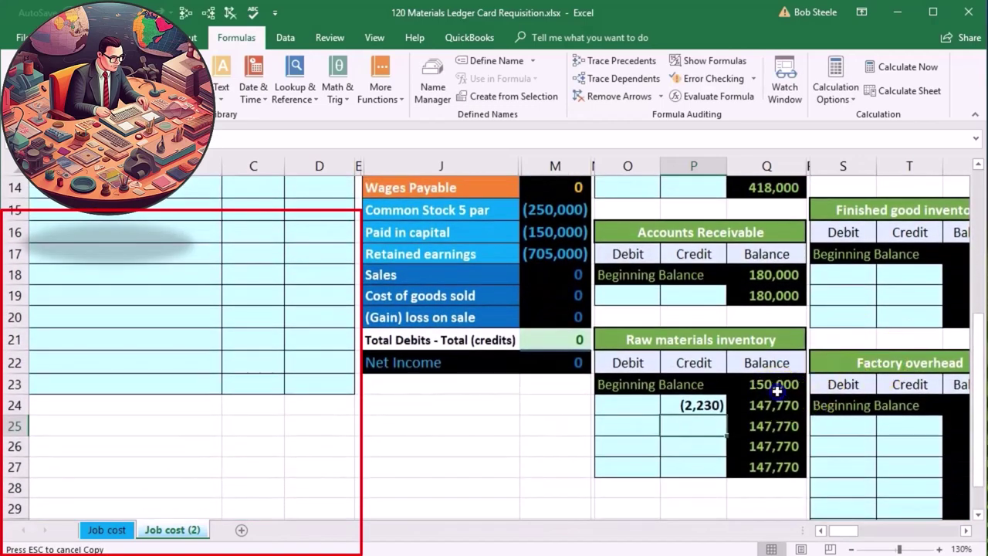
- Review the Raw materials inventory ledger balances and trace the dependents of the ending balance in Q27 to the trial balance
click(776, 391)
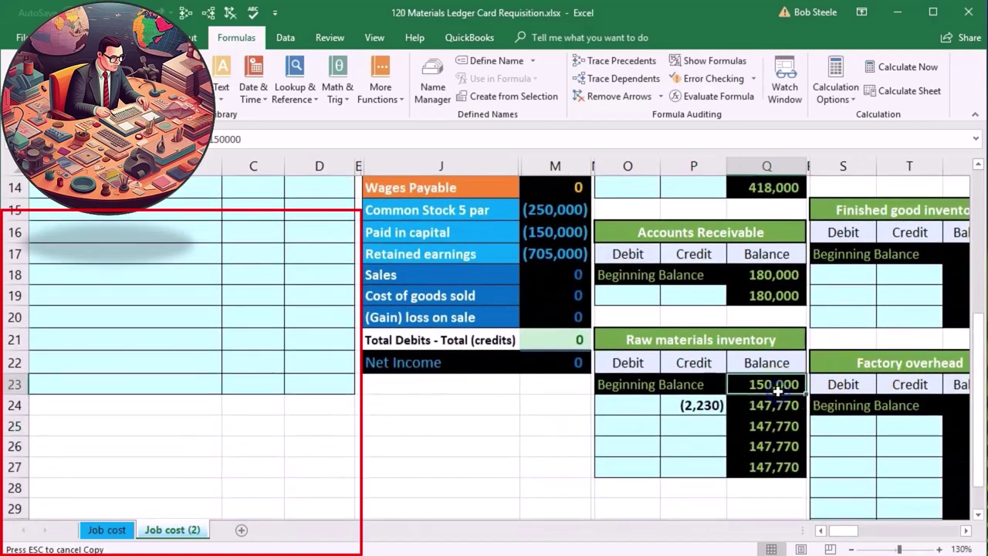
click(704, 407)
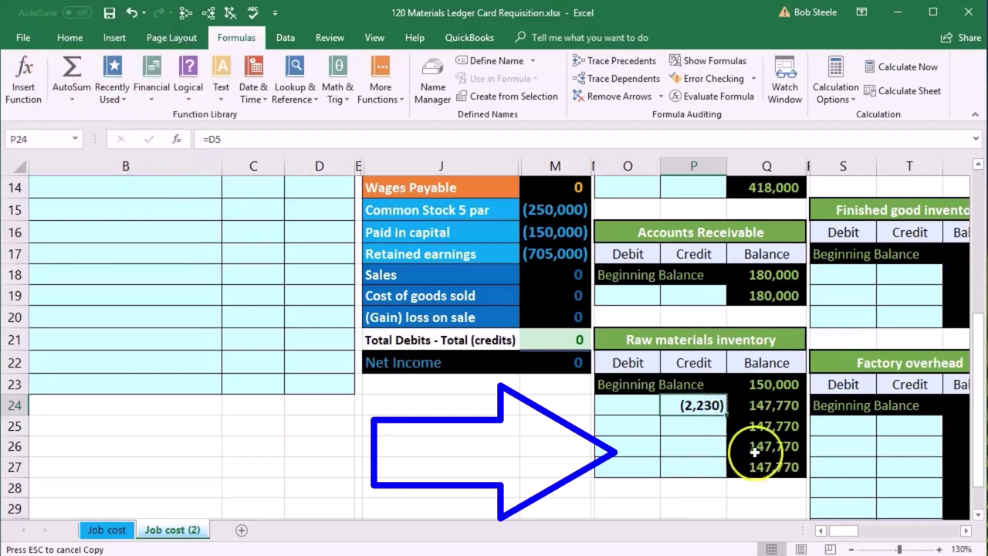
click(759, 404)
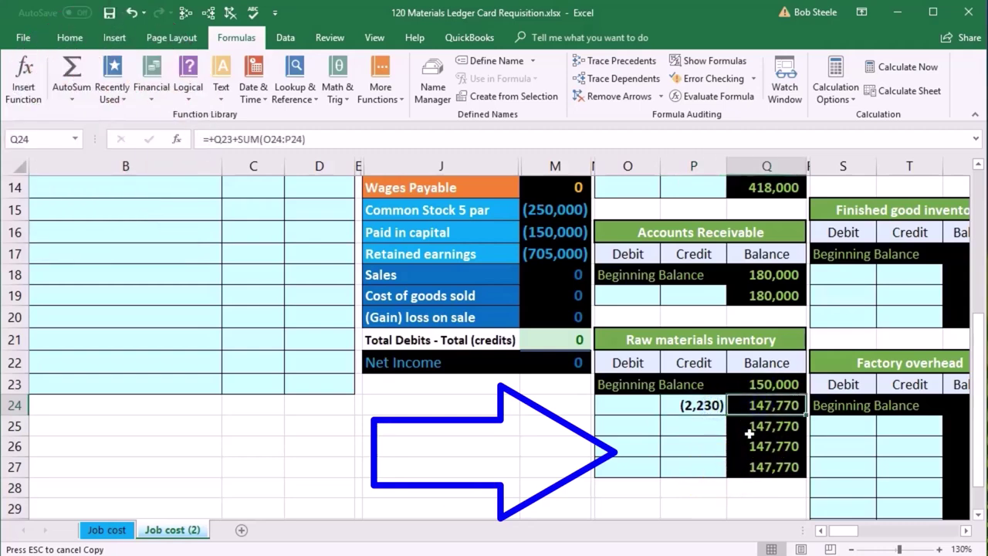
click(764, 467)
click(207, 13)
scroll(330, 324, up, 3)
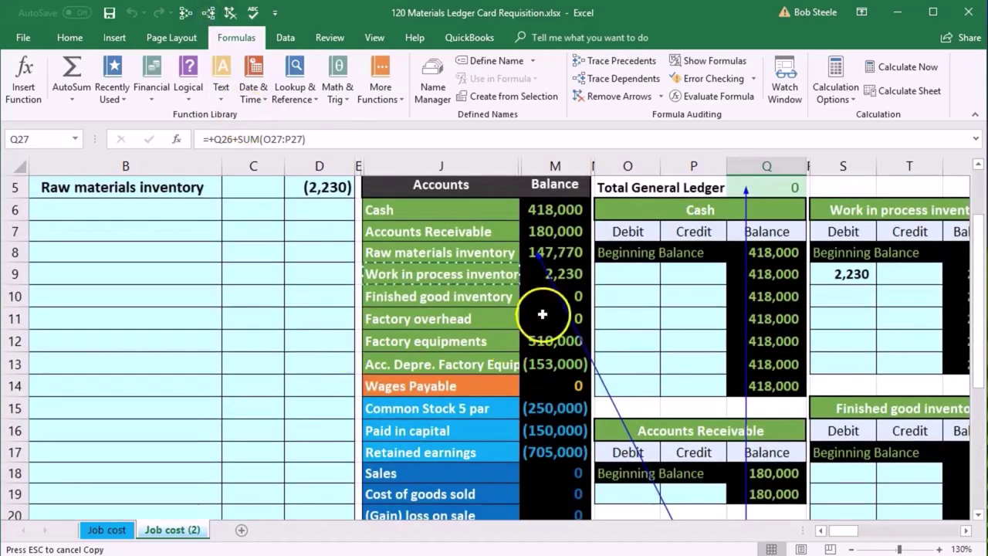
click(575, 257)
scroll(558, 359, down, 2)
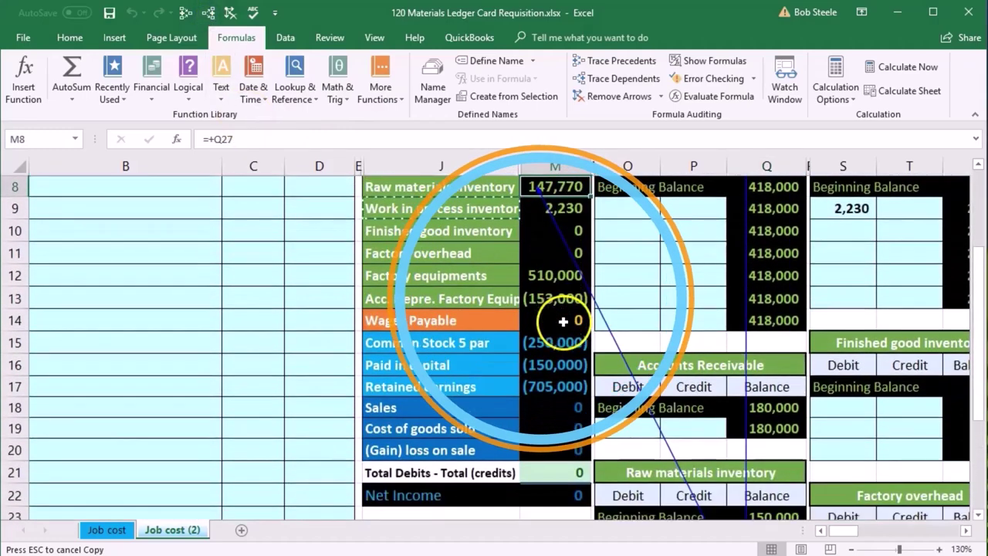
- Inspect the trial balance formulas for Total Debits - Total (credits) in M21 and Net Income in M22, and clear the trace arrows
click(553, 405)
key(alt+equal)
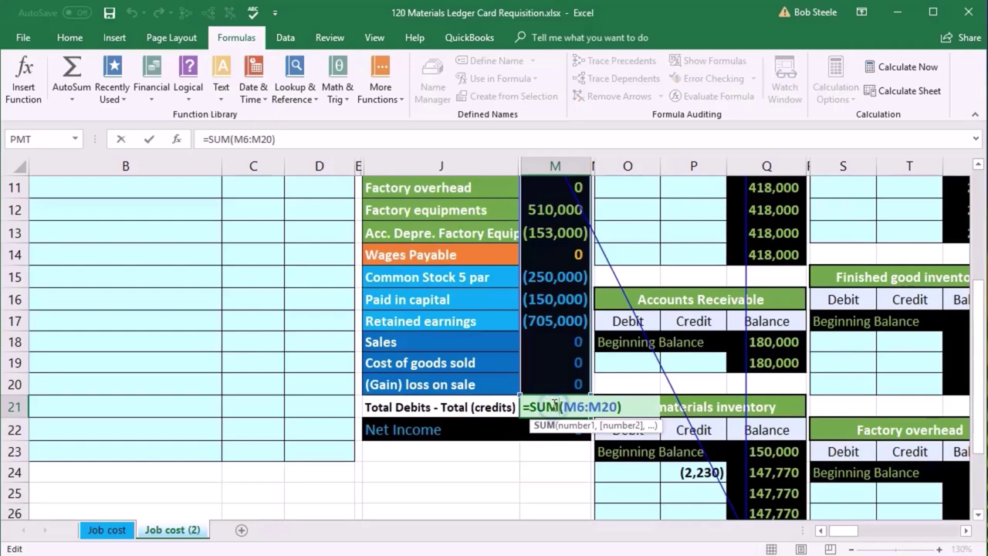
key(Return)
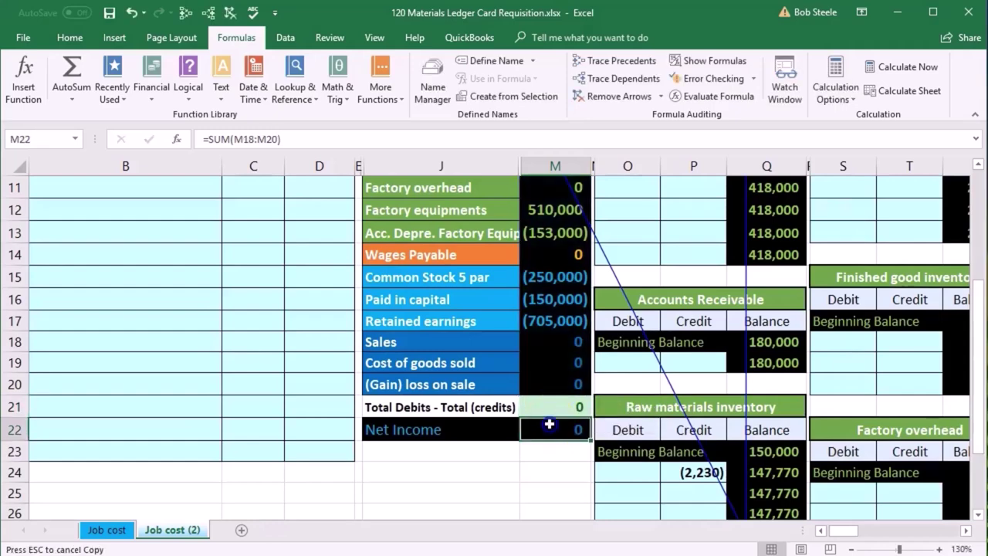
double_click(549, 424)
key(Return)
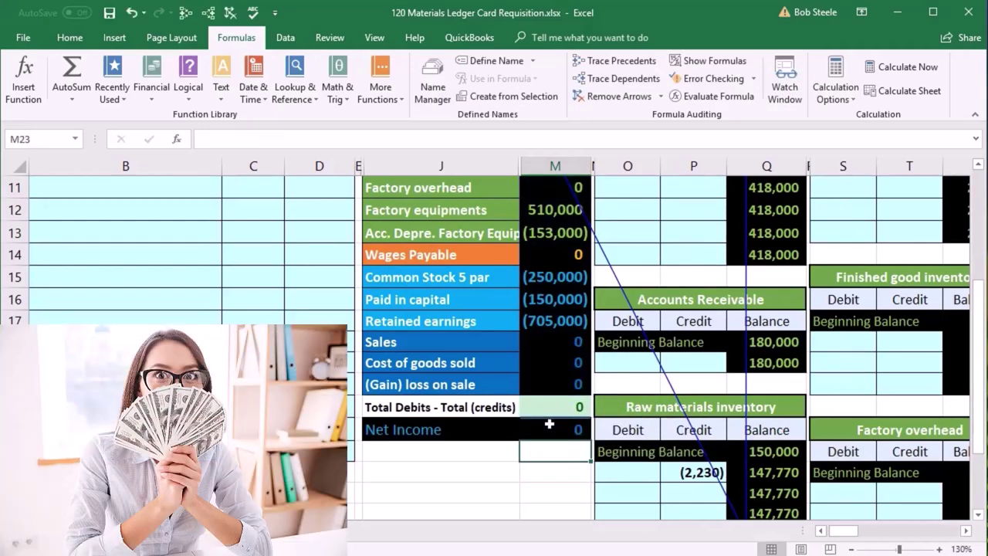
click(230, 13)
- Copy the Materials Requisition picture beside the journal and paste it at cell AF23 below the Job B16 cost record
drag(843, 531, 816, 531)
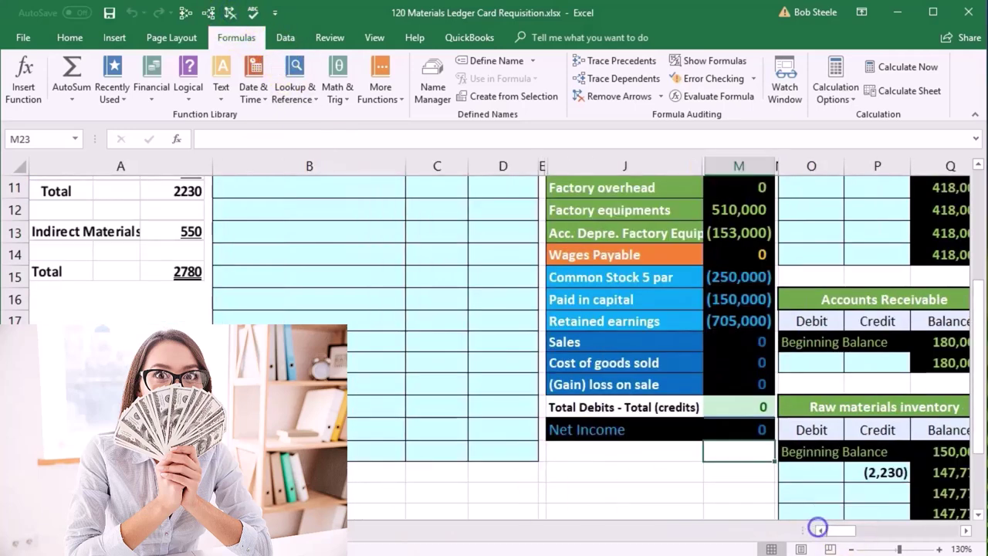
scroll(664, 347, up, 3)
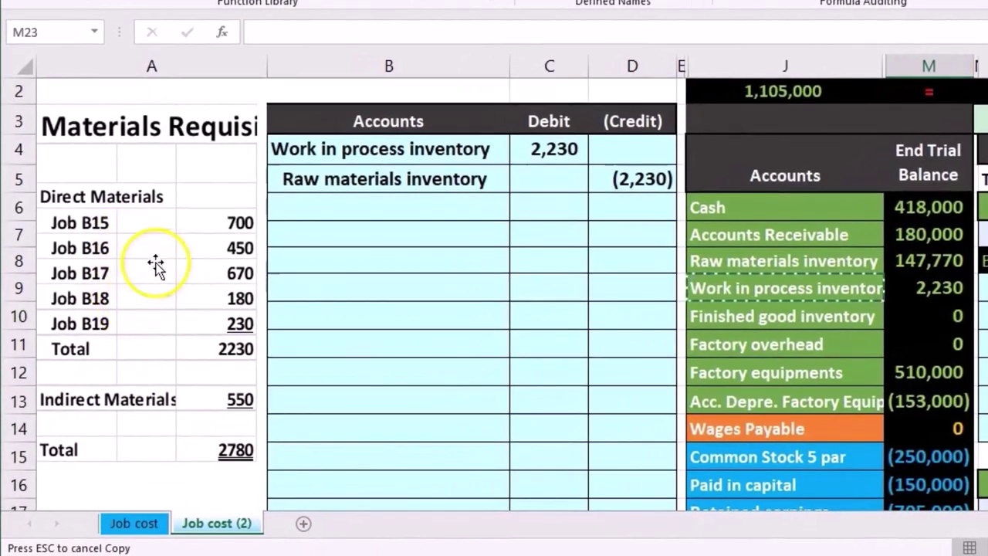
click(193, 283)
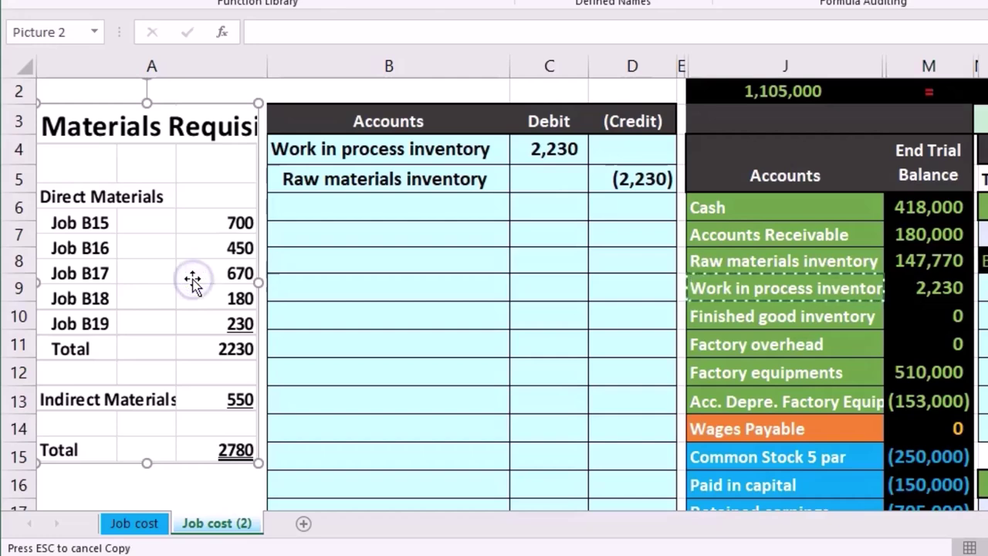
right_click(193, 282)
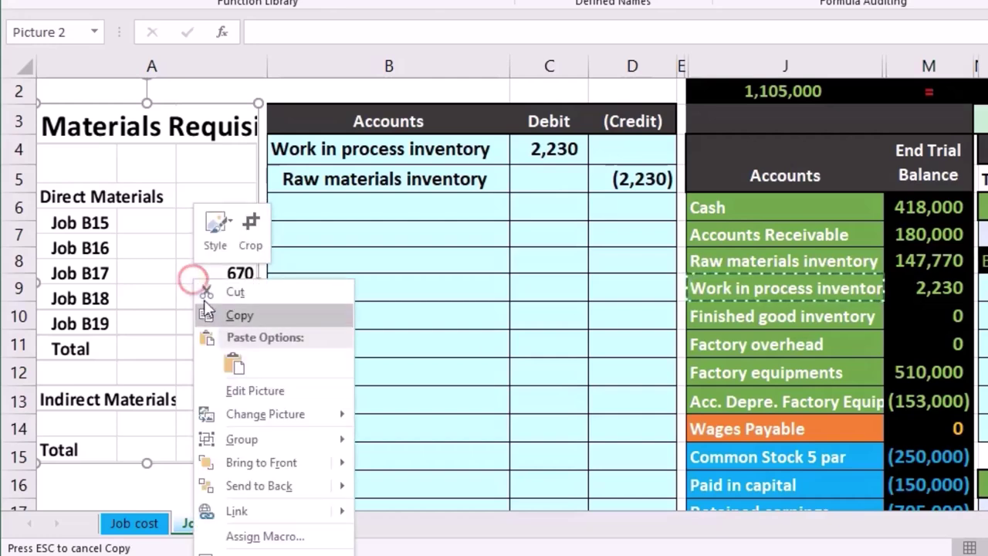
click(223, 314)
drag(987, 528, 948, 533)
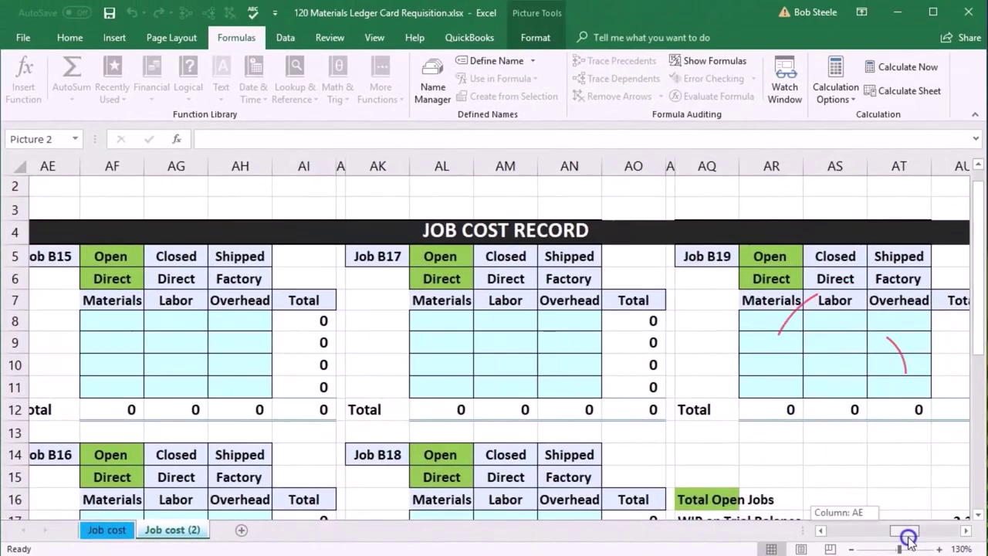
scroll(931, 477, down, 1)
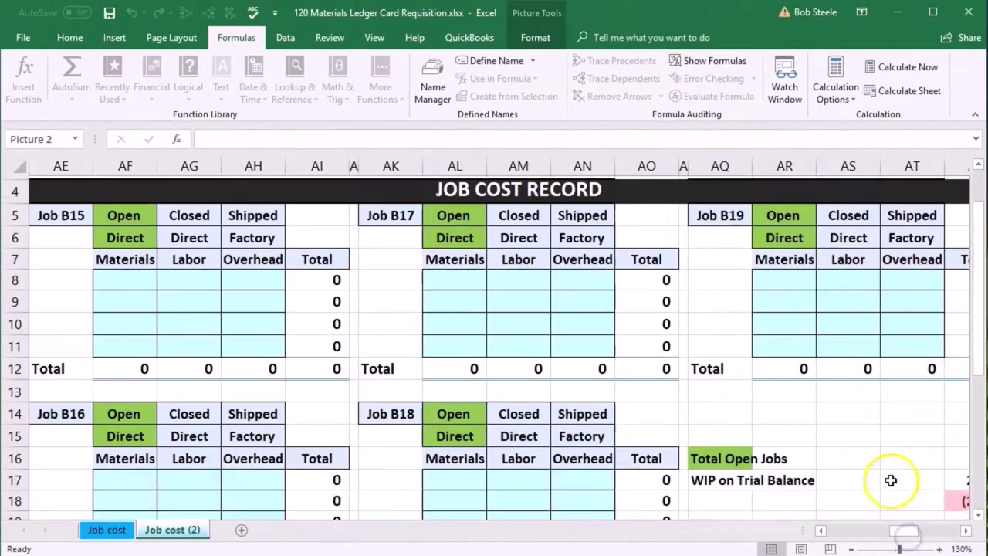
scroll(891, 480, down, 3)
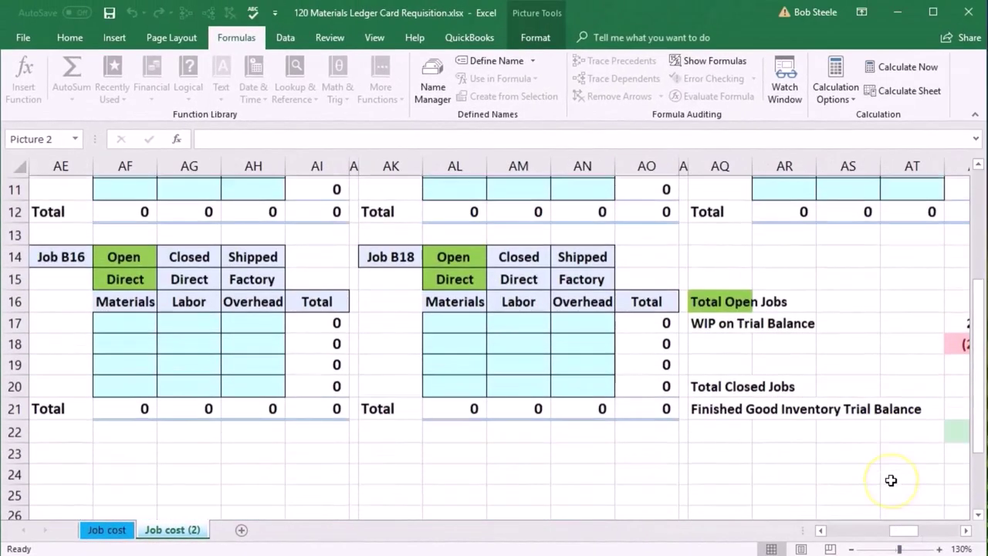
right_click(126, 383)
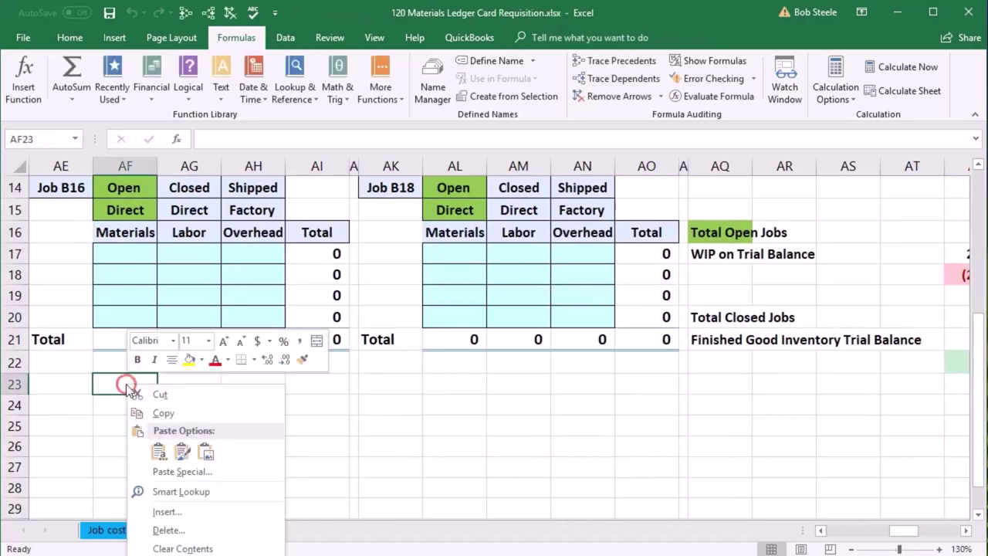
click(205, 447)
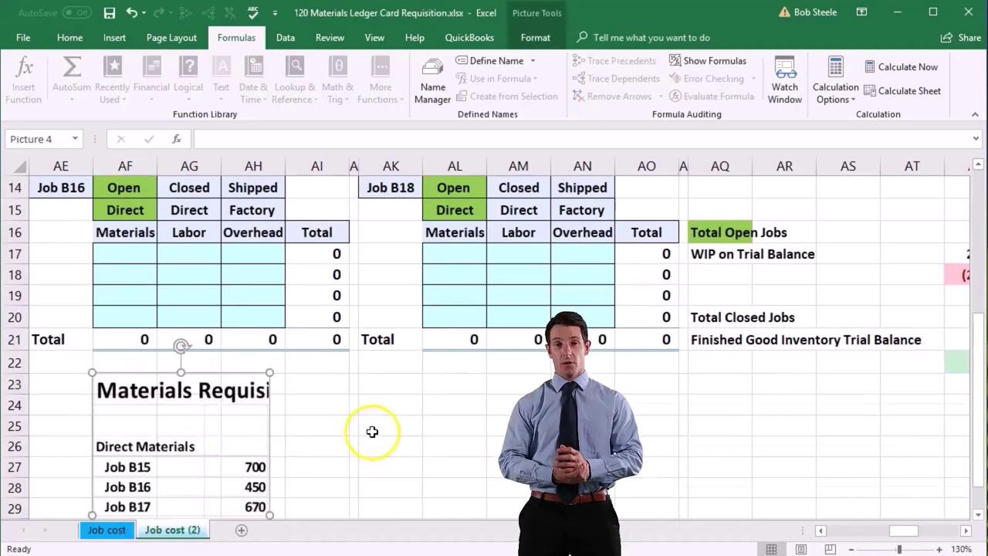
- Examine the Job B15 cost record's Open, Closed and Shipped status headings
scroll(322, 402, down, 1)
scroll(295, 402, up, 5)
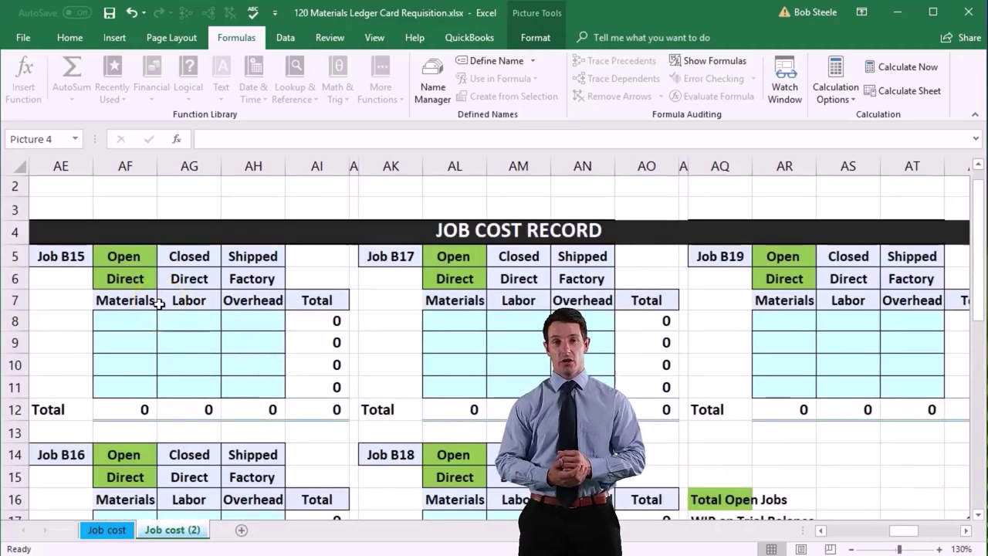
click(65, 257)
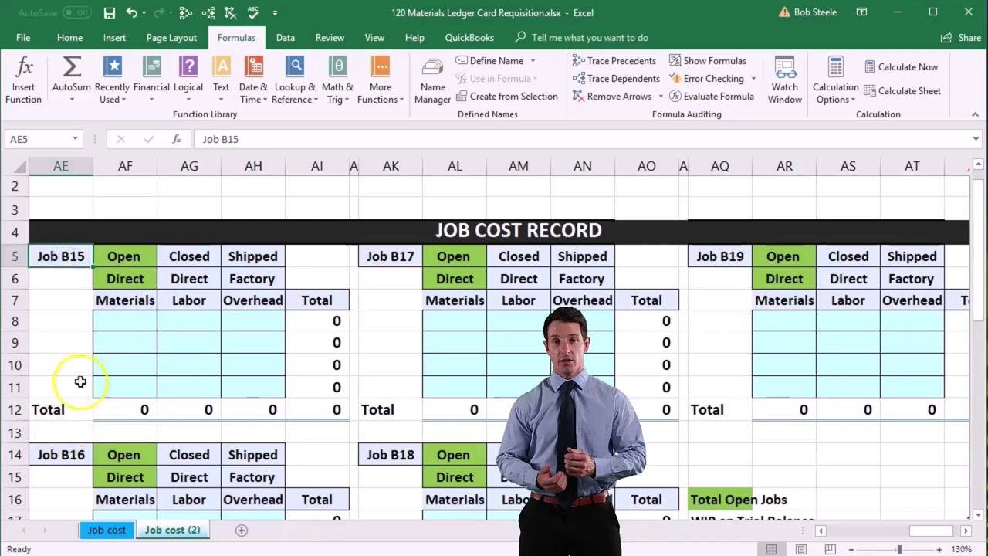
drag(124, 256, 122, 280)
mouse_move(172, 256)
mouse_down()
mouse_move(168, 273)
mouse_move(176, 258)
mouse_up()
click(259, 259)
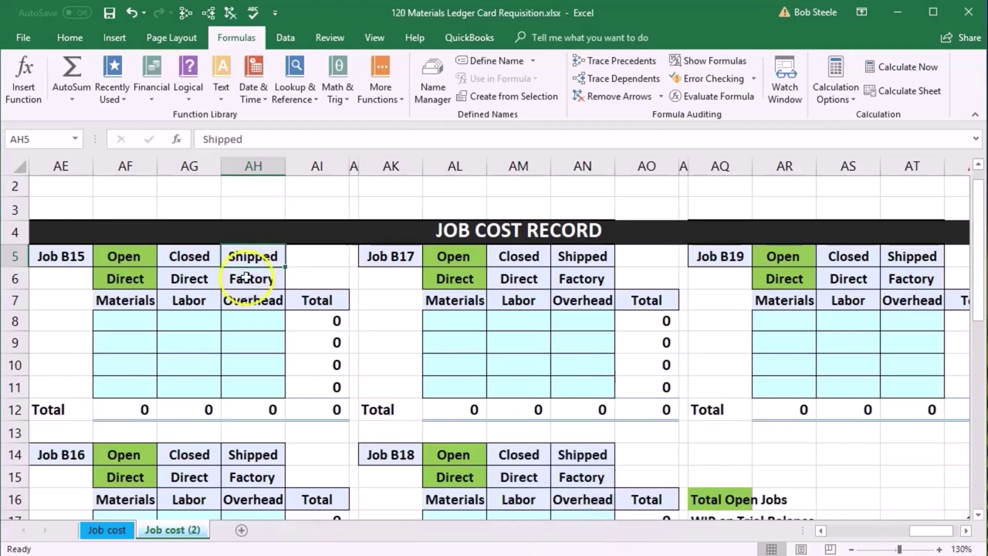
- Enter 700 as the first direct materials cost in the Job B15 cost record, cell AF8
drag(126, 278, 189, 300)
click(258, 279)
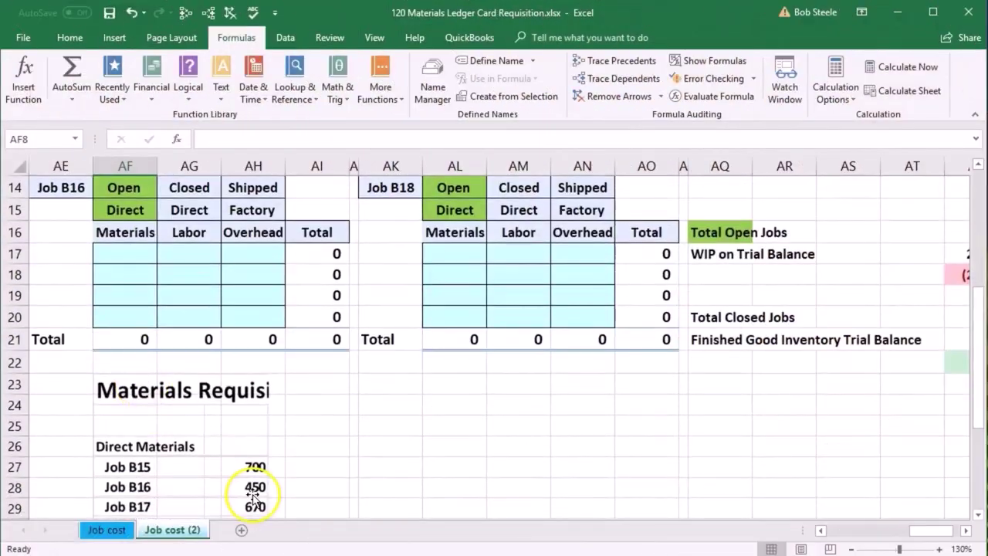
scroll(217, 433, up, 3)
text(700)
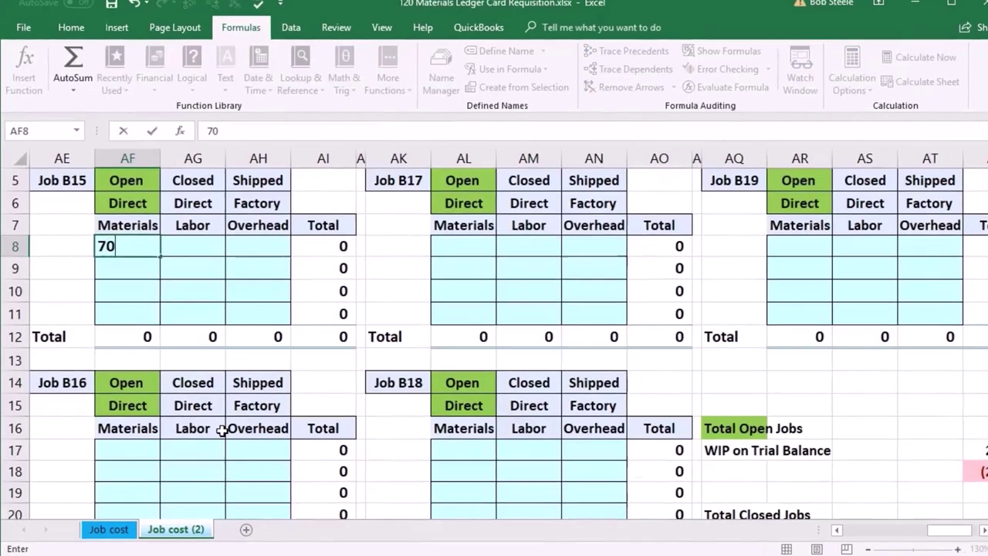
key(Return)
- Enter 450 as the first direct materials cost in the Job B16 cost record, cell AF17
scroll(218, 434, down, 3)
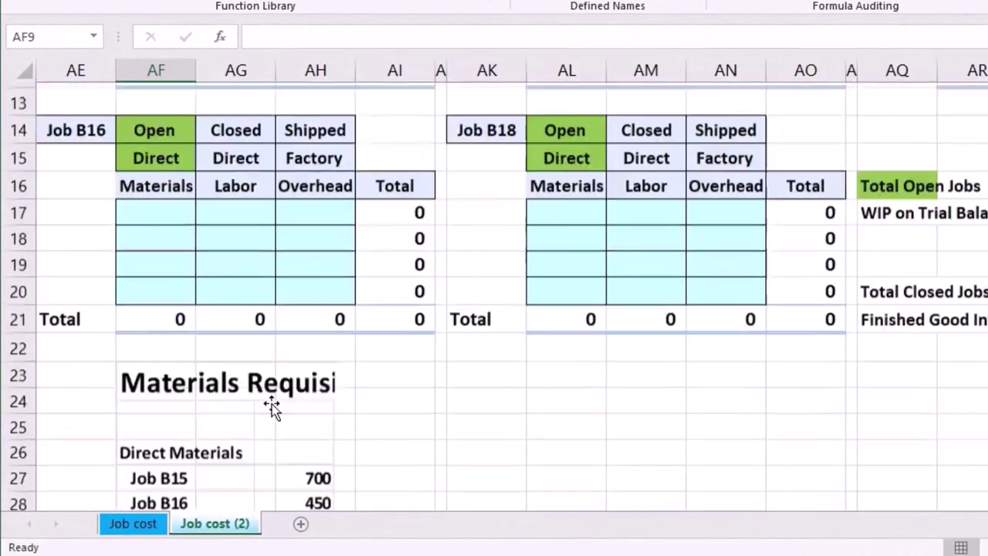
scroll(271, 404, down, 1)
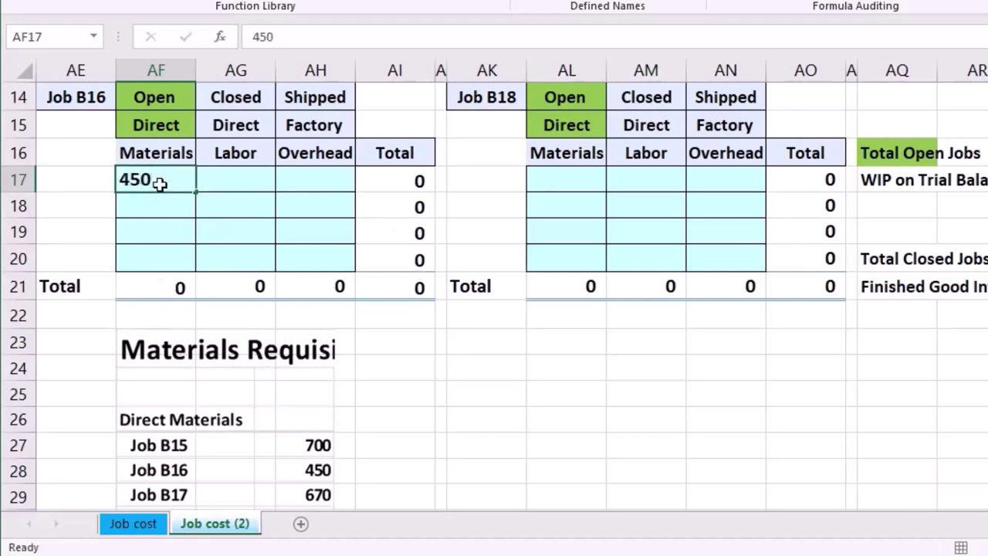
key(Return)
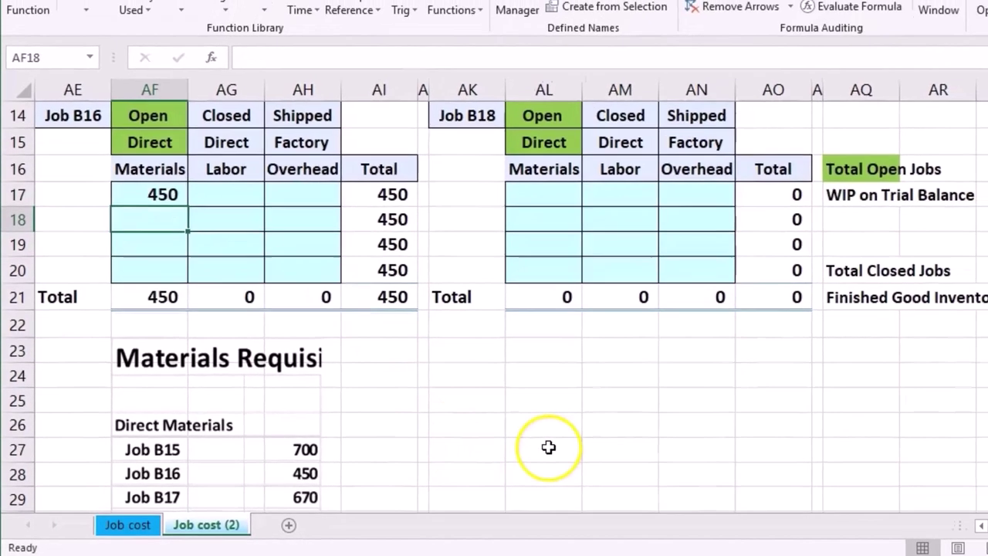
- Enter 670 as the first direct materials cost in the Job B17 cost record, cell AL8
scroll(501, 456, up, 3)
click(496, 227)
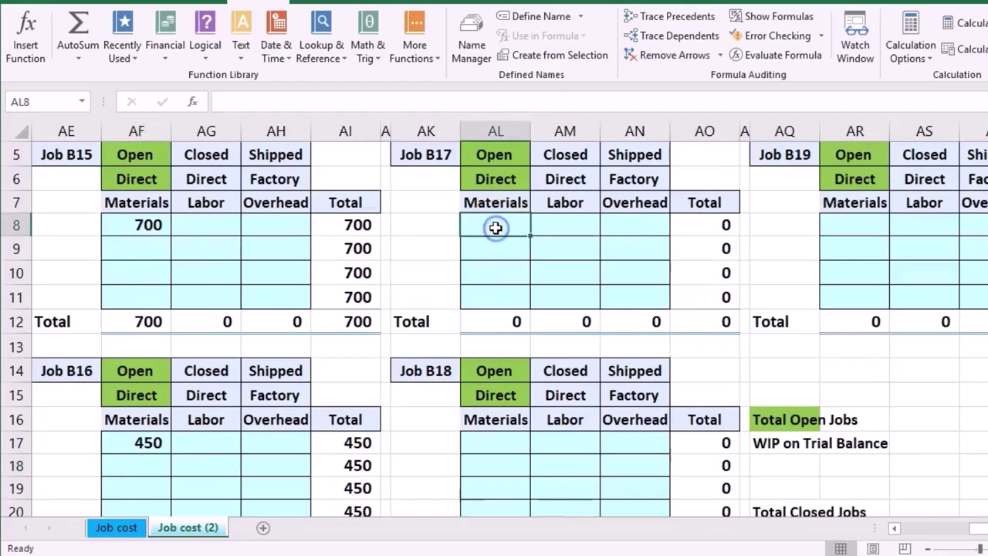
text(670)
key(Return)
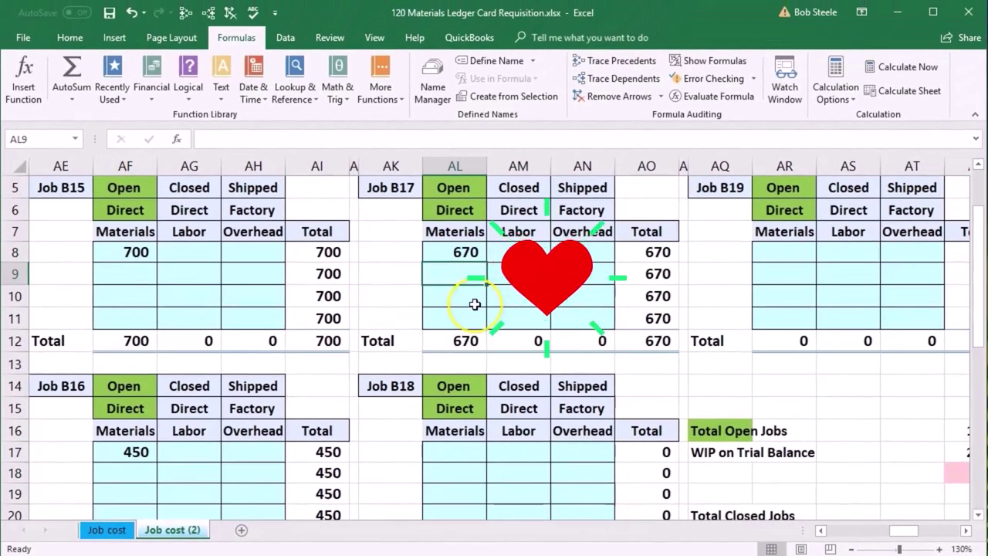
- Look up Job B18 on the materials requisition and enter 180 as its direct materials cost in cell AL17
scroll(475, 304, down, 1)
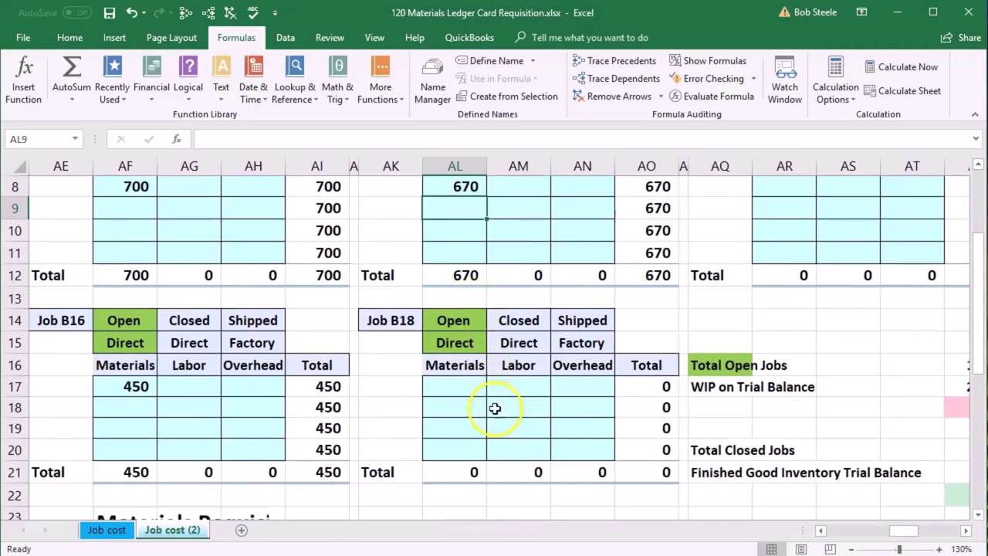
click(458, 392)
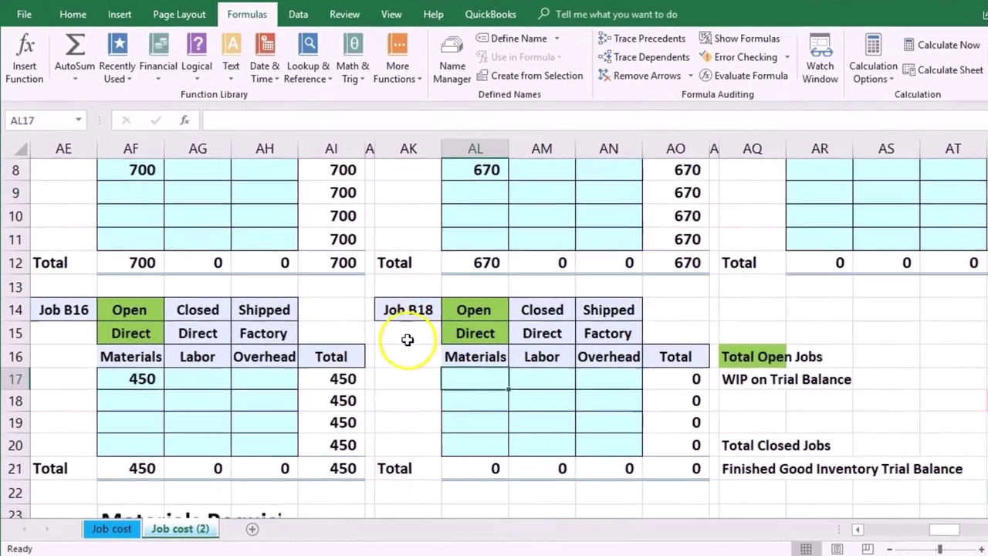
scroll(392, 334, down, 3)
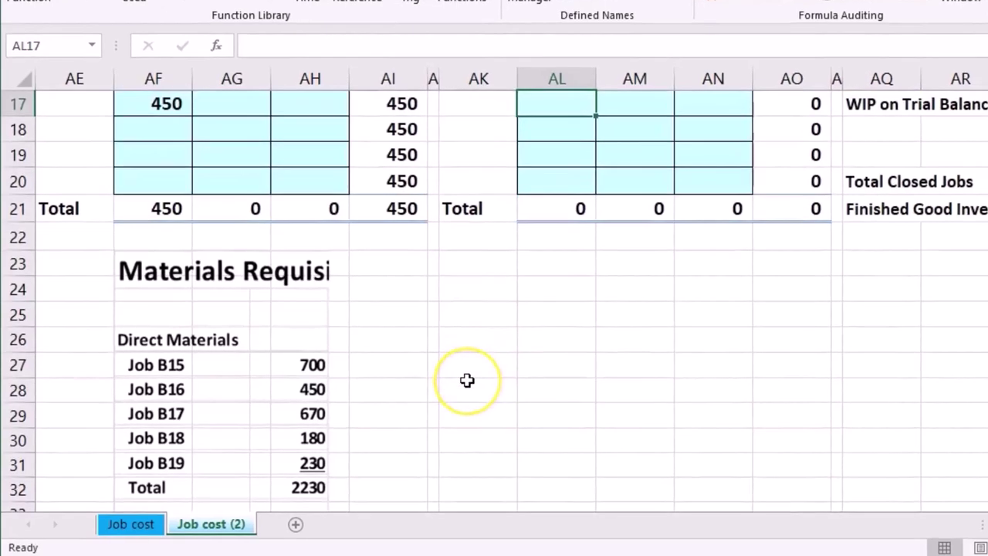
scroll(467, 378, up, 2)
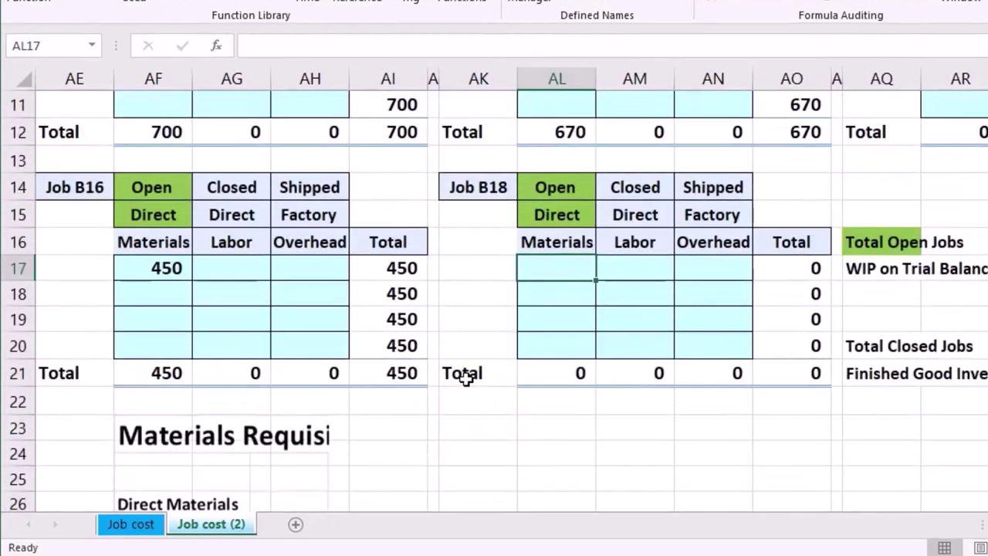
text(18)
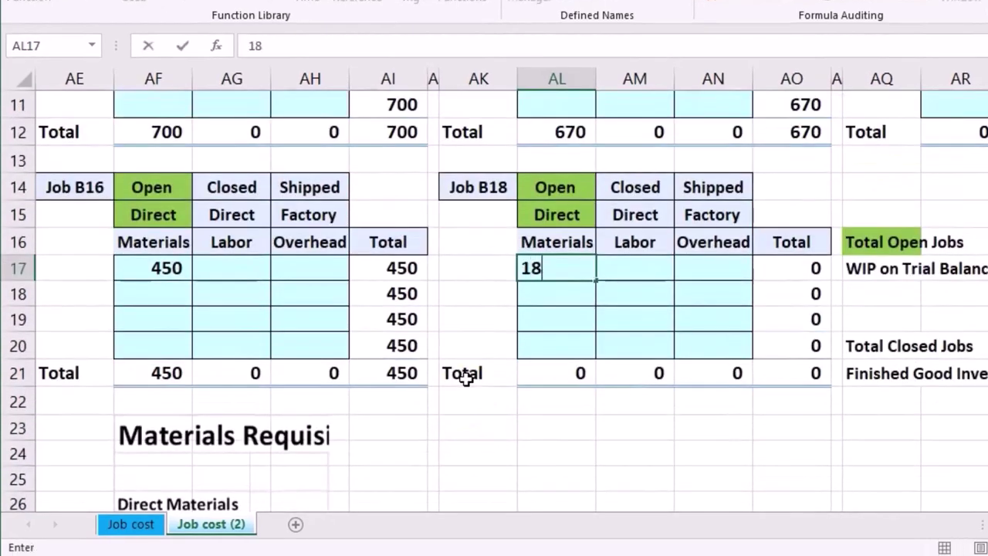
text(0)
key(Return)
- Look up Job B19 on the materials requisition and enter 230 as its direct materials cost in cell AR8
scroll(496, 449, down, 3)
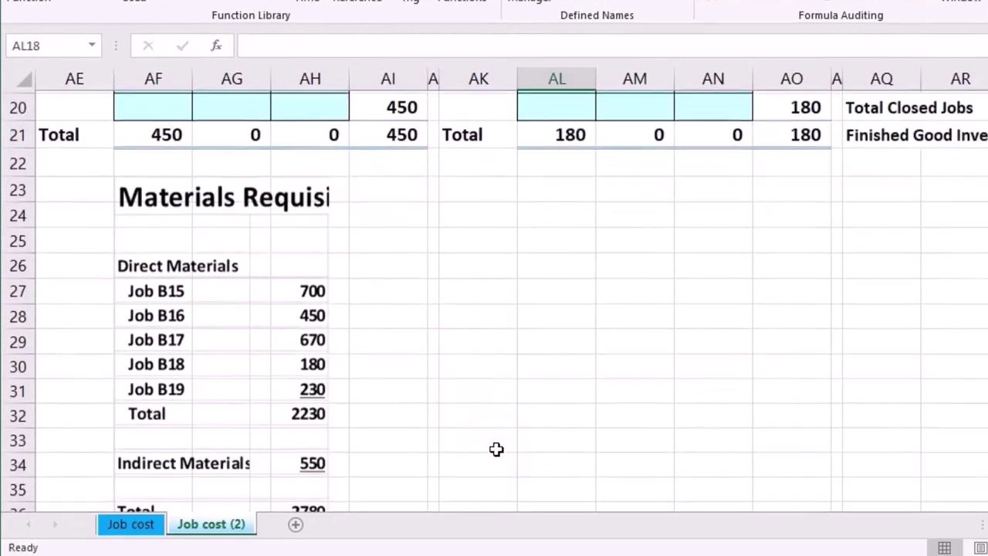
scroll(706, 437, up, 5)
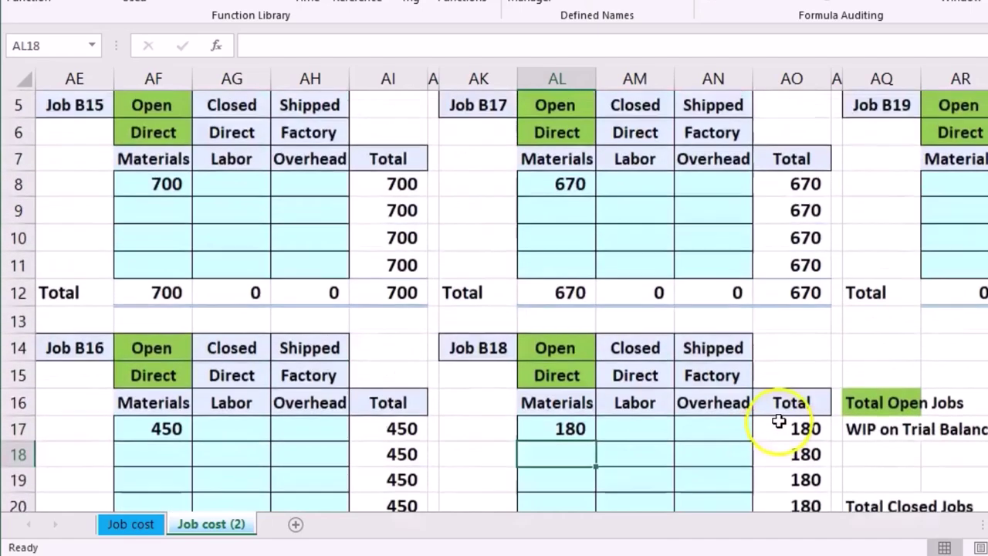
scroll(778, 421, up, 1)
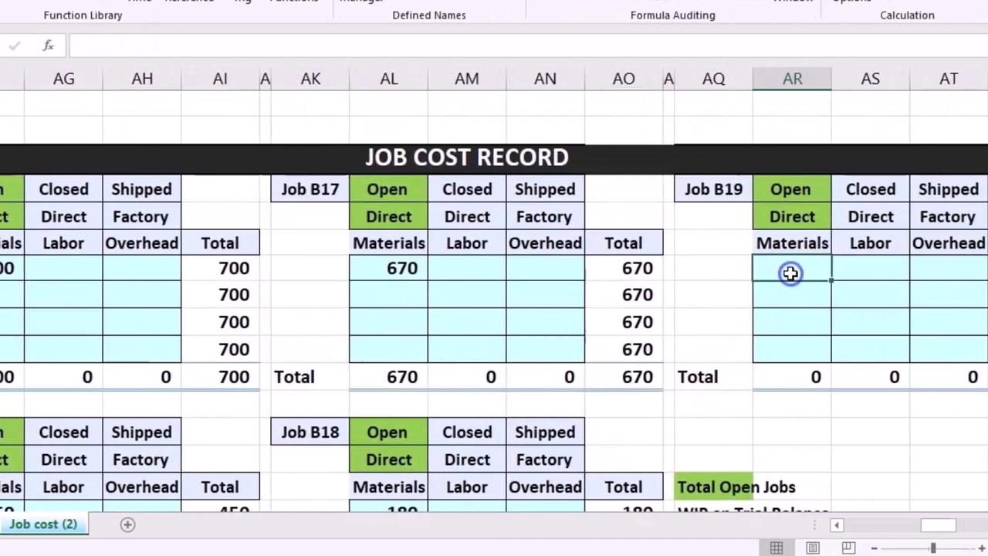
click(958, 274)
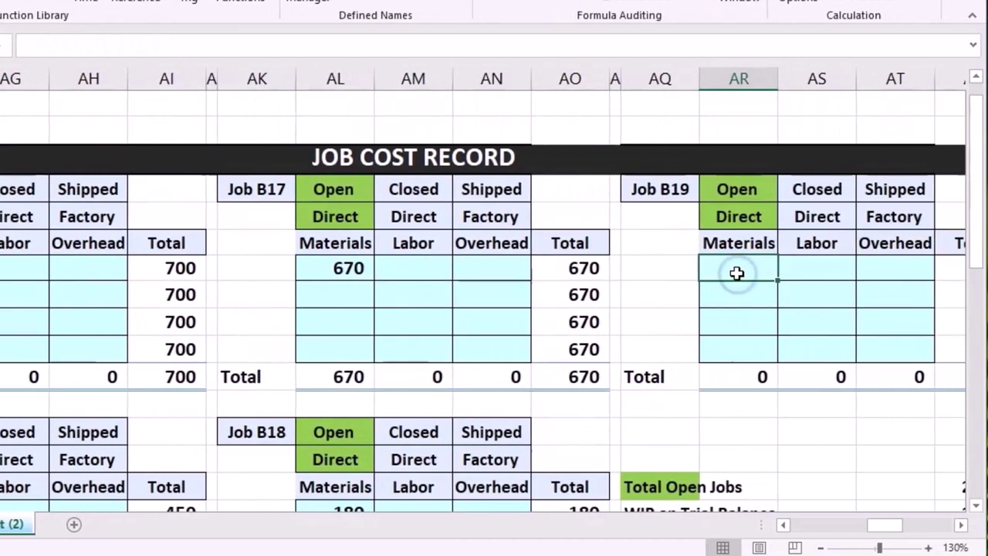
text(230)
key(Return)
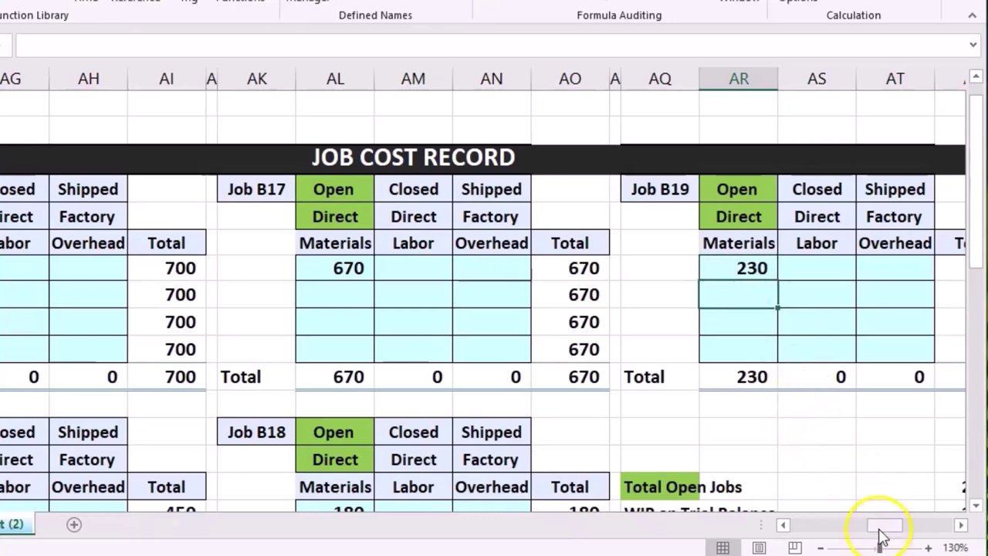
- Inspect the Total Open Jobs formula in AU16 and the job totals it adds together
drag(885, 528, 889, 527)
scroll(898, 458, down, 1)
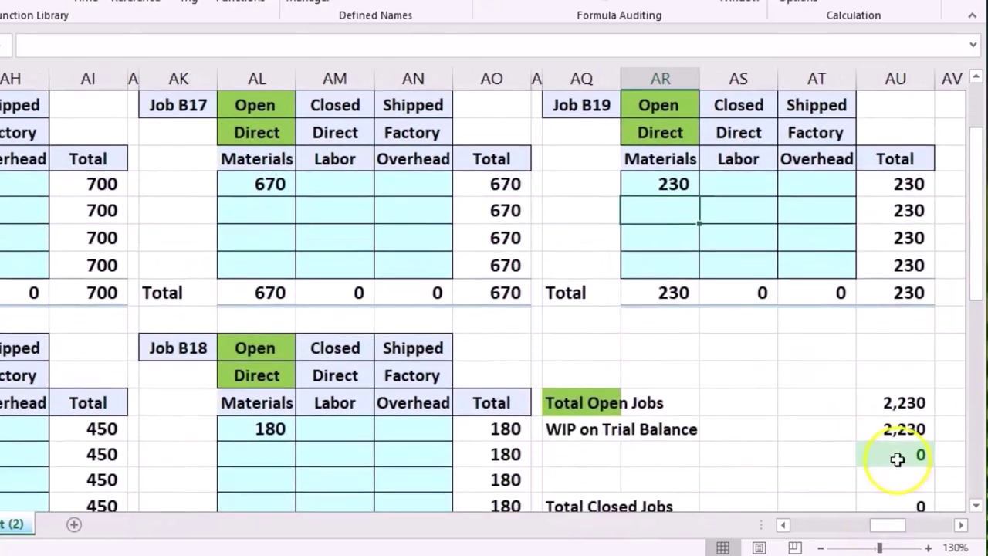
double_click(891, 402)
scroll(663, 440, down, 1)
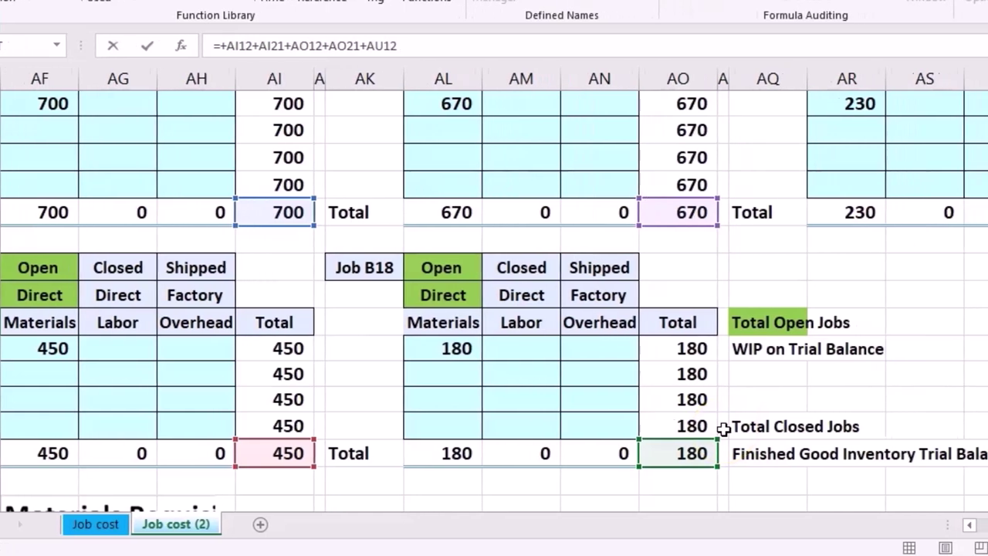
key(Return)
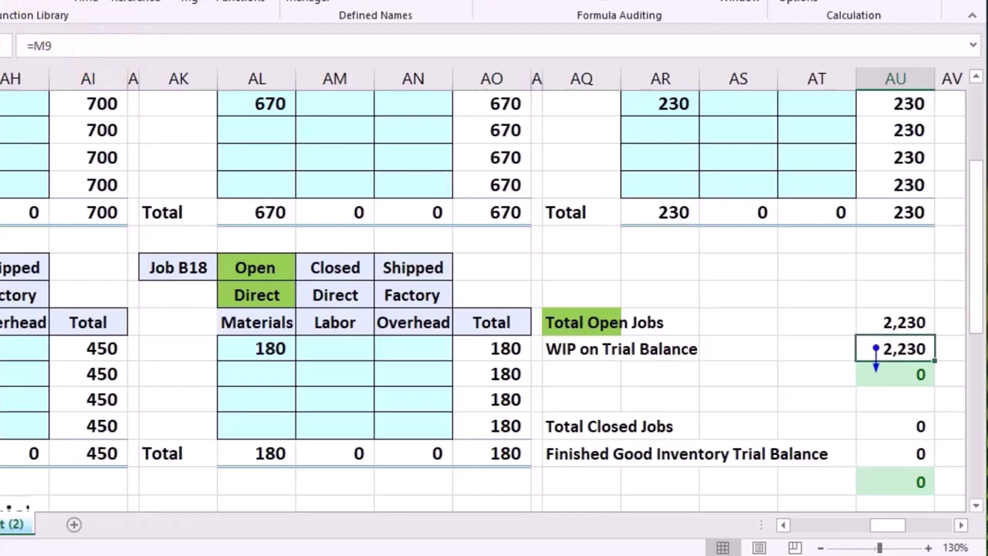
- Follow the WIP on Trial Balance trace from AU17 to trial balance cell M9 and inspect the work in process ledger balance in U13
drag(876, 526, 839, 532)
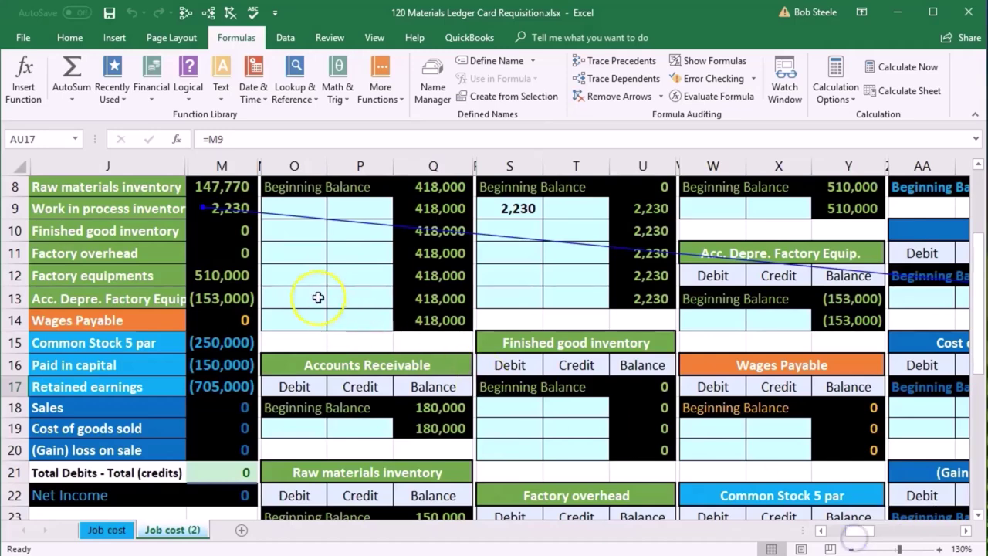
scroll(224, 307, up, 1)
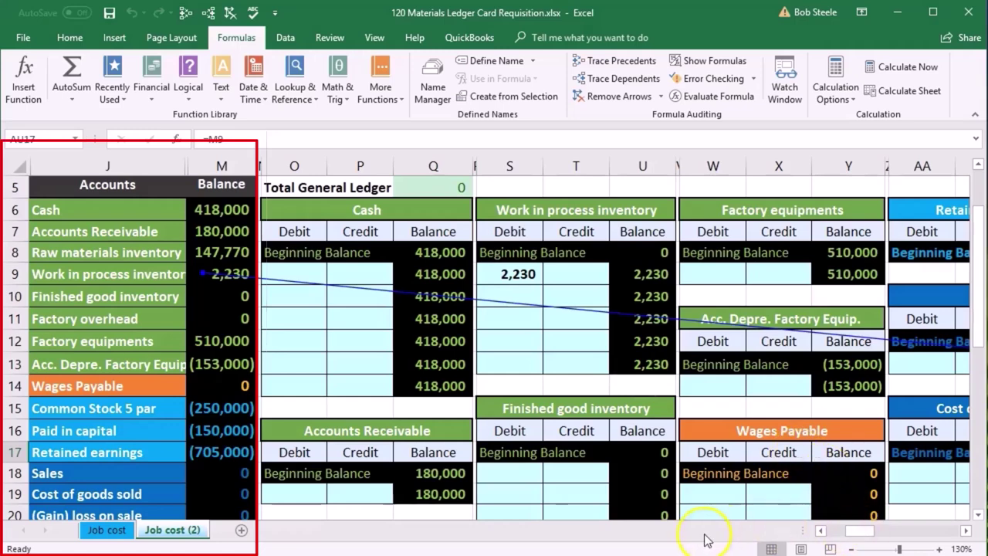
click(231, 271)
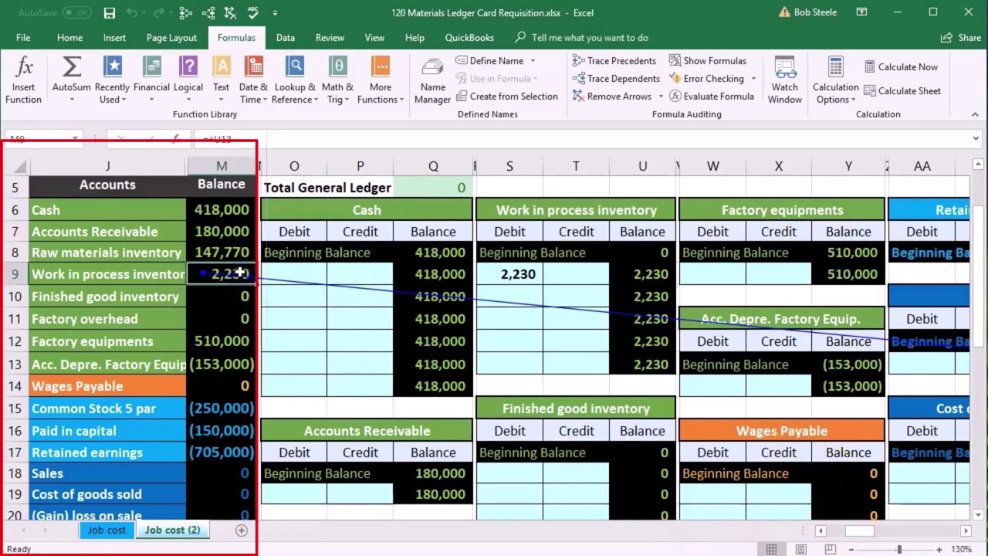
click(633, 368)
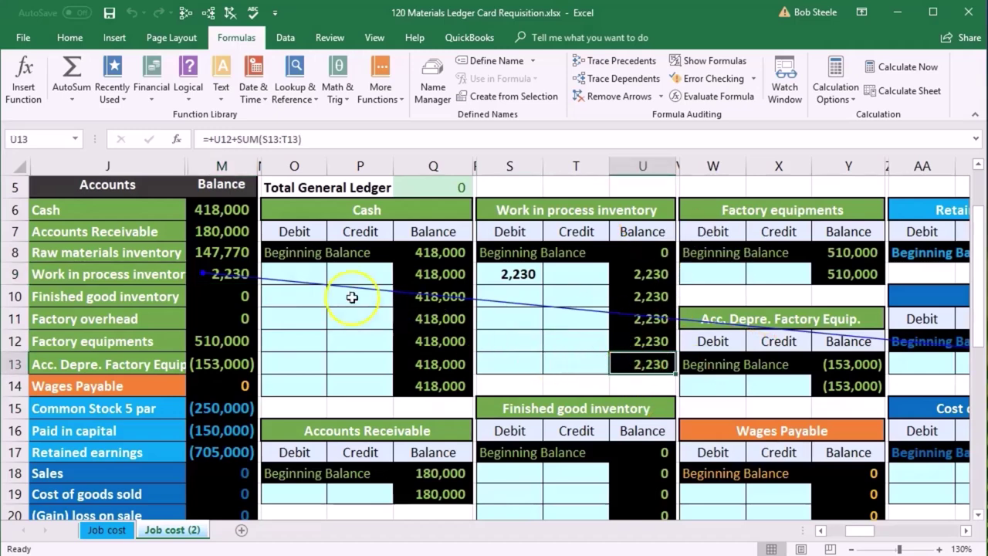
click(252, 280)
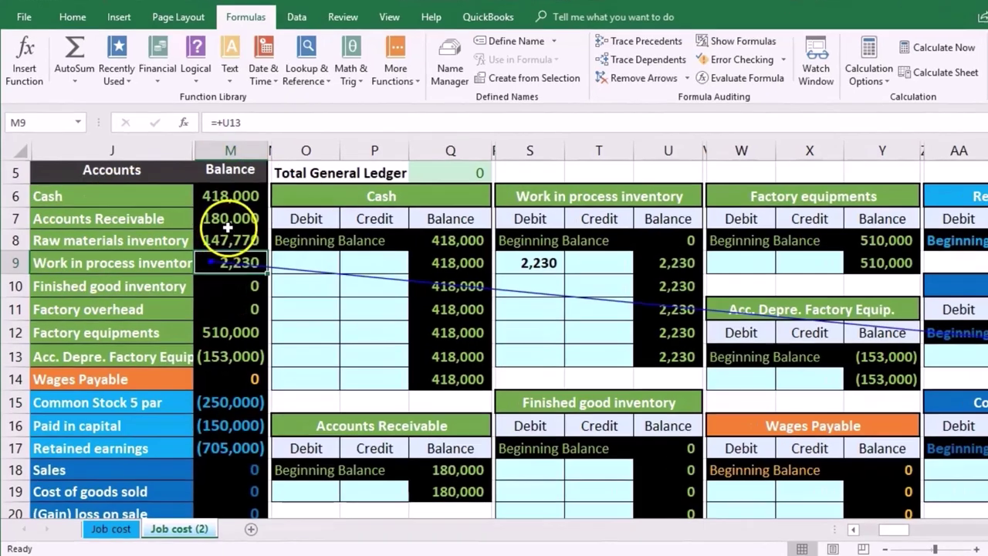
click(220, 232)
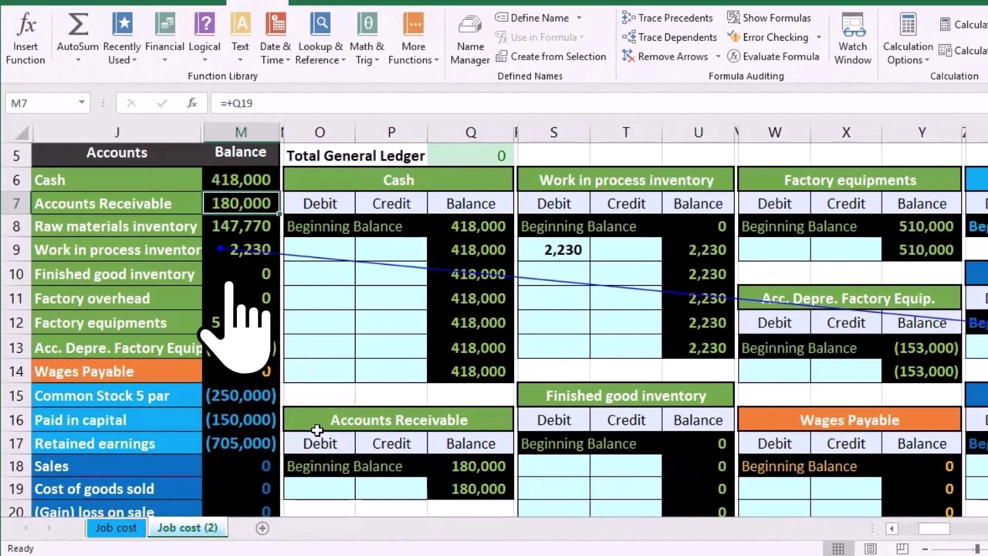
click(267, 243)
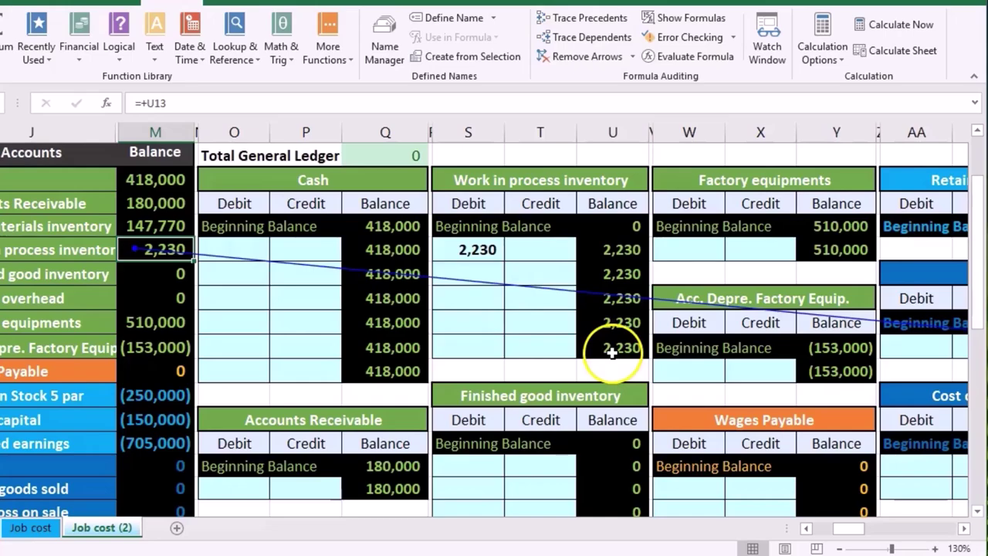
- Compare Total Open Jobs with WIP on Trial Balance, and review the closed jobs and finished goods check below them
drag(838, 533, 896, 532)
scroll(778, 454, up, 1)
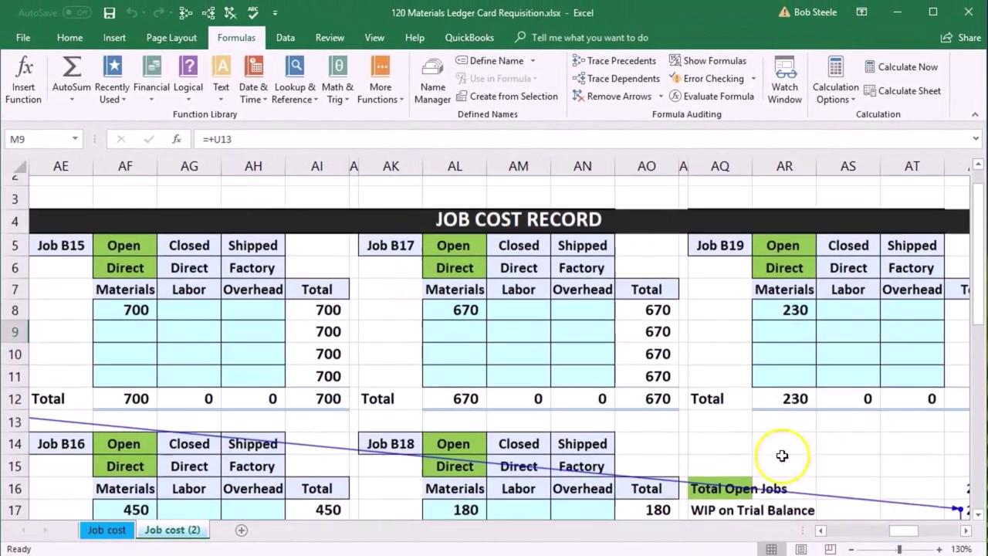
scroll(692, 388, down, 2)
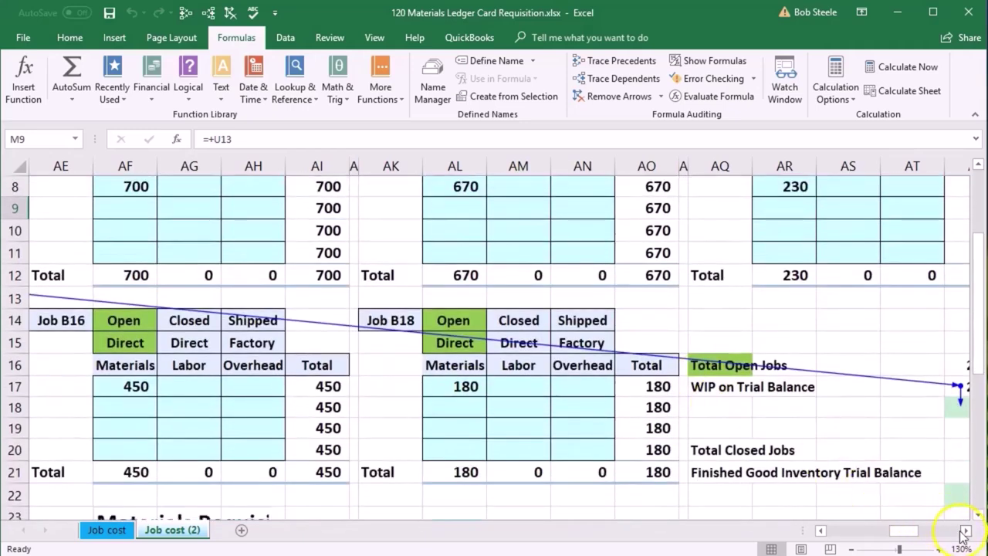
click(965, 531)
click(965, 531)
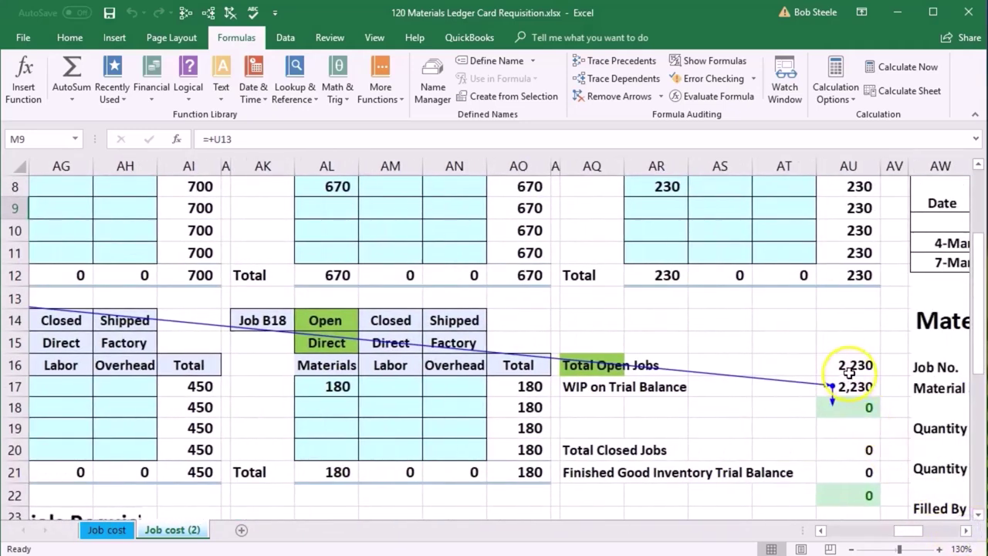
drag(769, 492, 959, 494)
- Copy the Raw materials inventory account name from the trial balance and paste it as values into journal cell B8
drag(909, 531, 818, 531)
scroll(359, 480, up, 2)
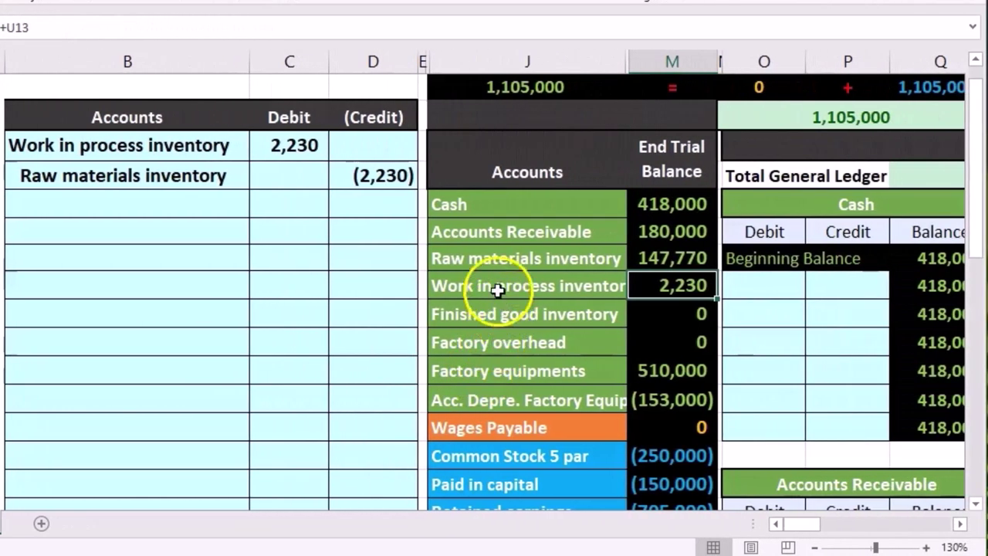
click(497, 289)
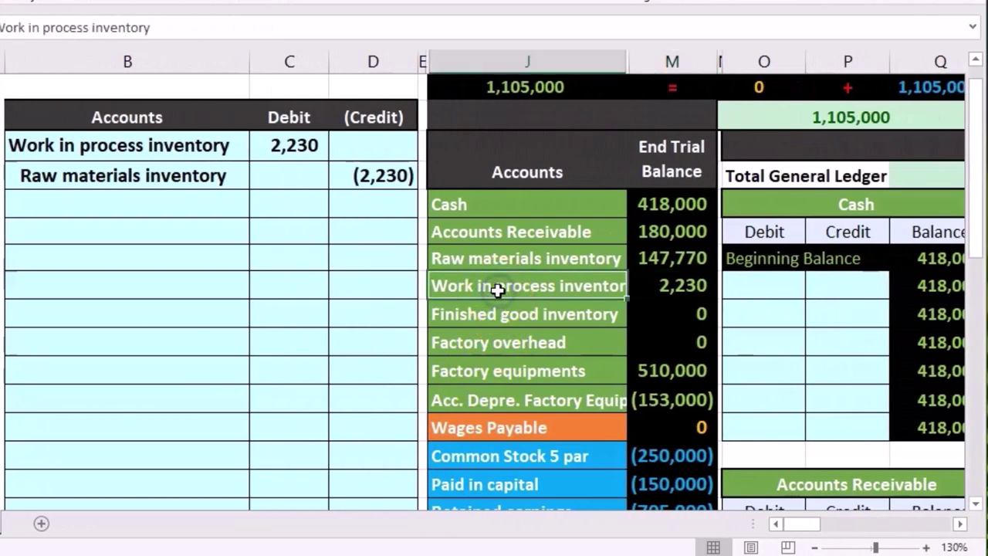
click(498, 260)
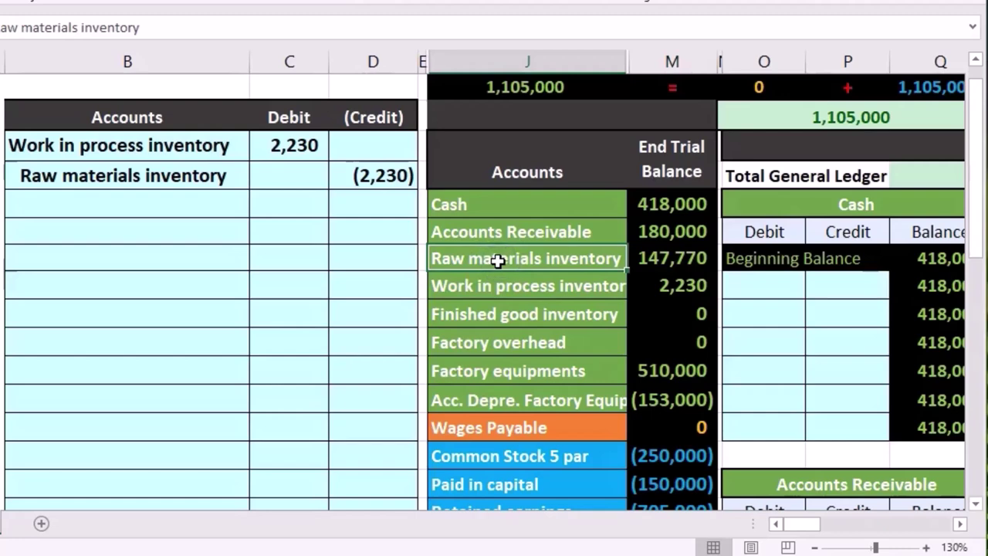
right_click(498, 260)
click(511, 298)
click(159, 210)
click(155, 227)
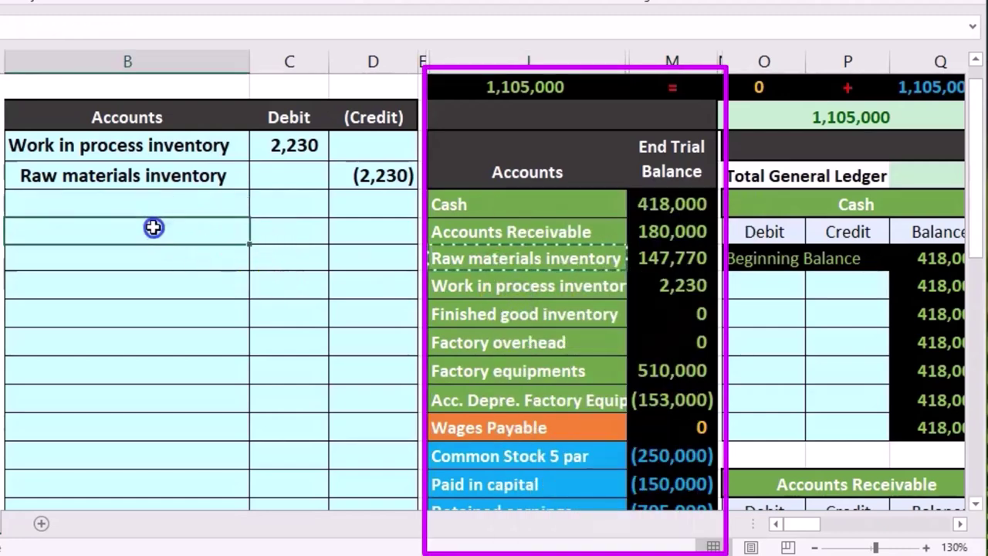
click(144, 263)
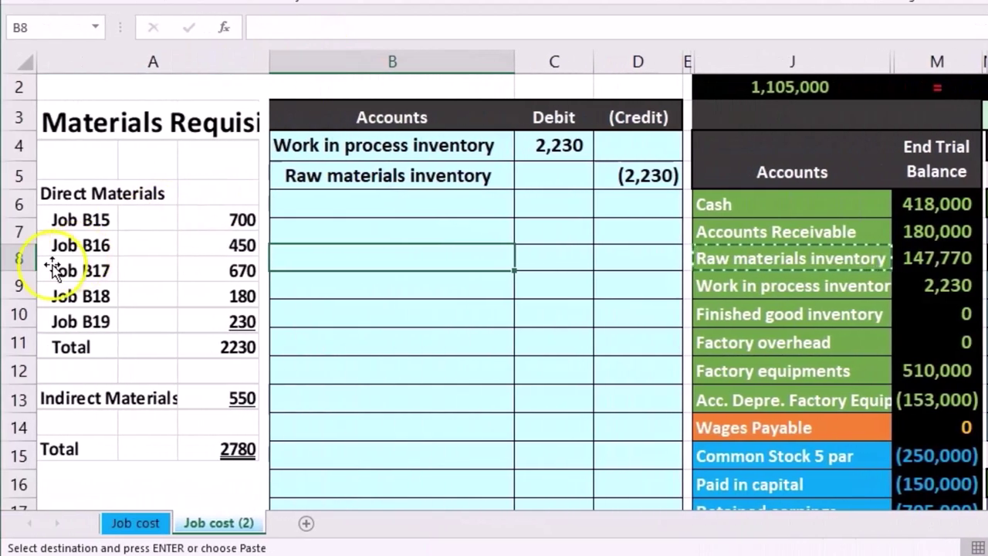
right_click(327, 263)
click(399, 348)
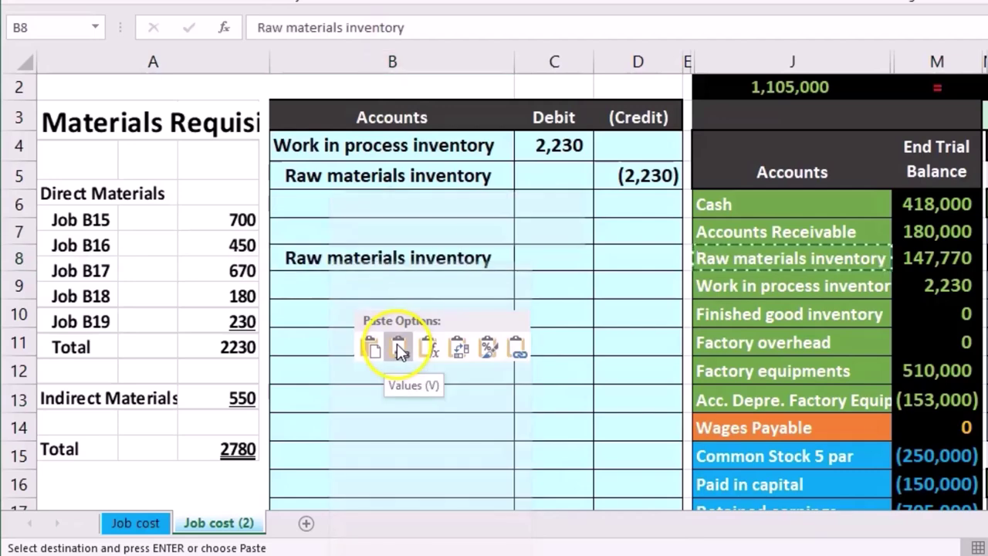
- Enter -550 as the raw materials inventory credit in D8 and set the debit in C7 to the formula -D8
click(620, 261)
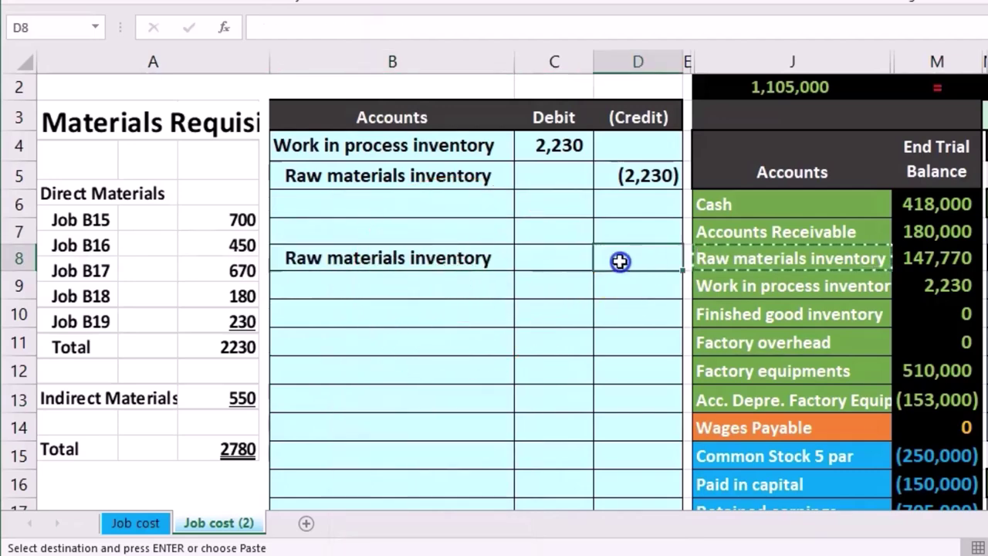
text(-550)
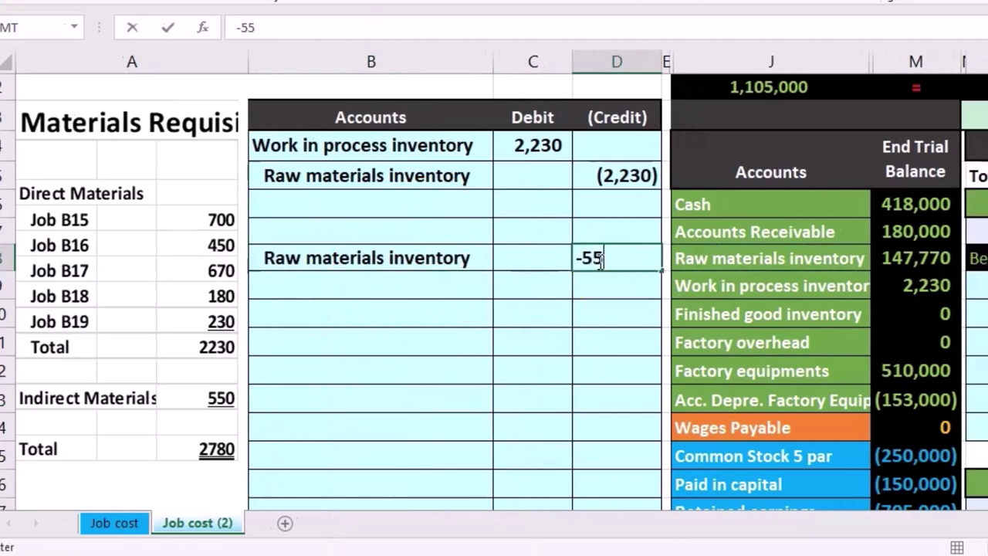
key(Return)
click(300, 236)
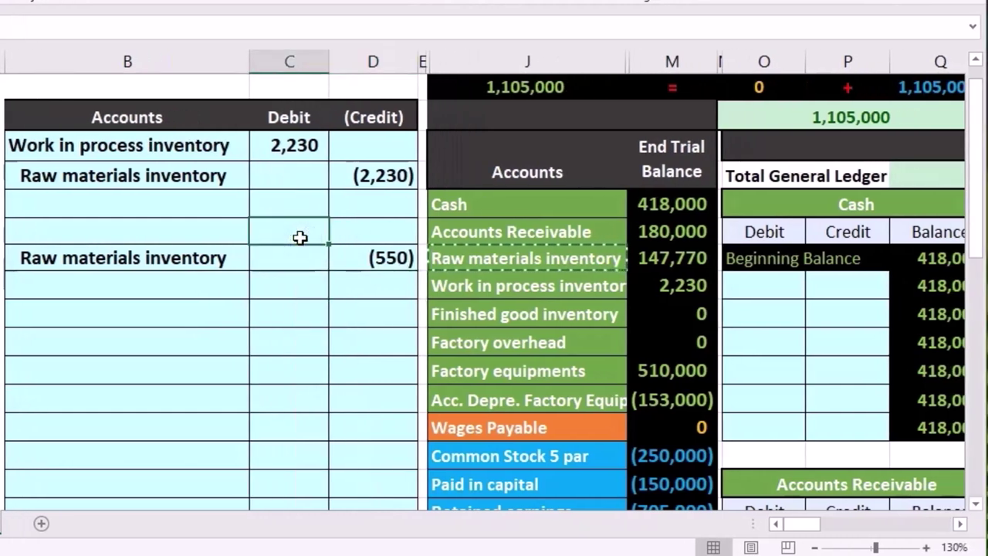
text(-)
click(387, 255)
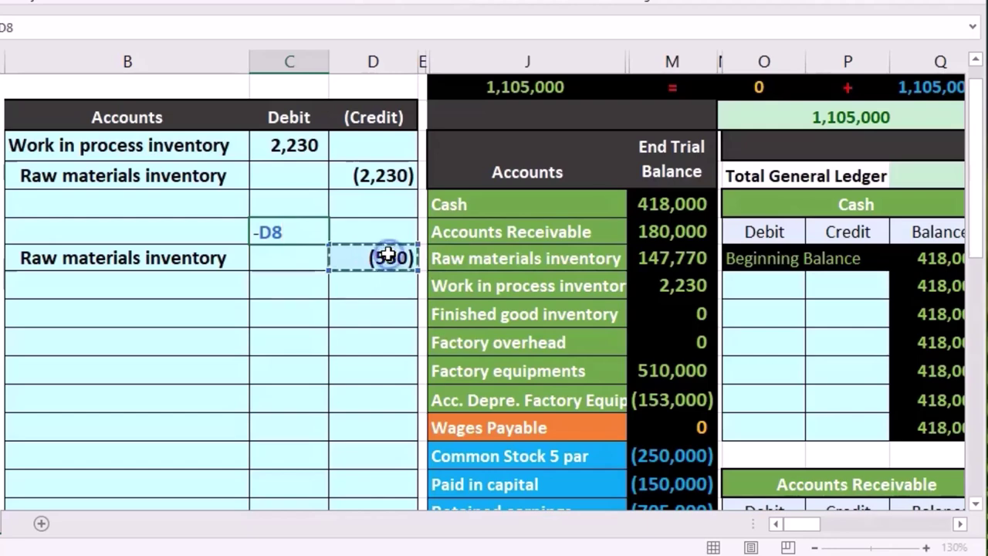
key(Return)
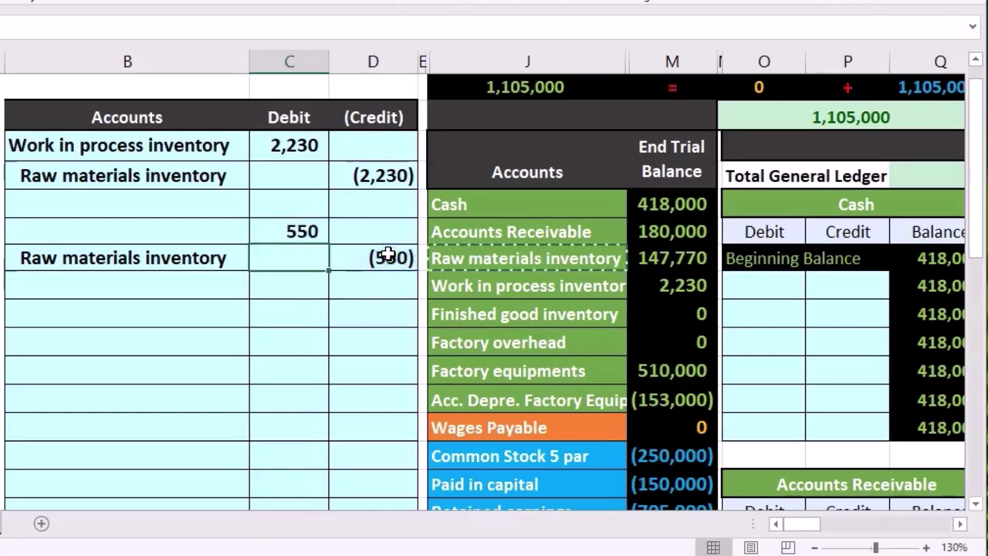
- Copy the Factory overhead account name from the trial balance and paste it as values into journal cell B7
click(165, 239)
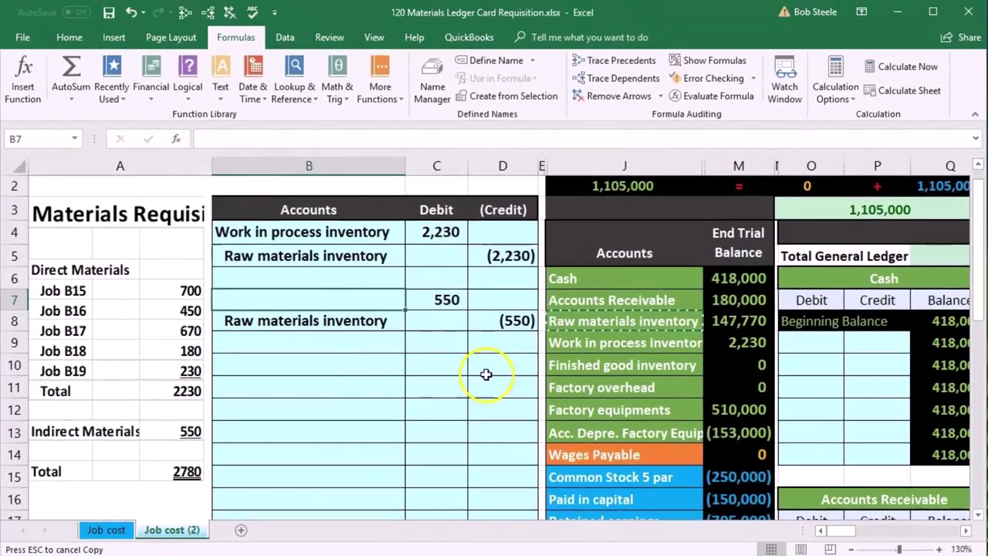
click(467, 287)
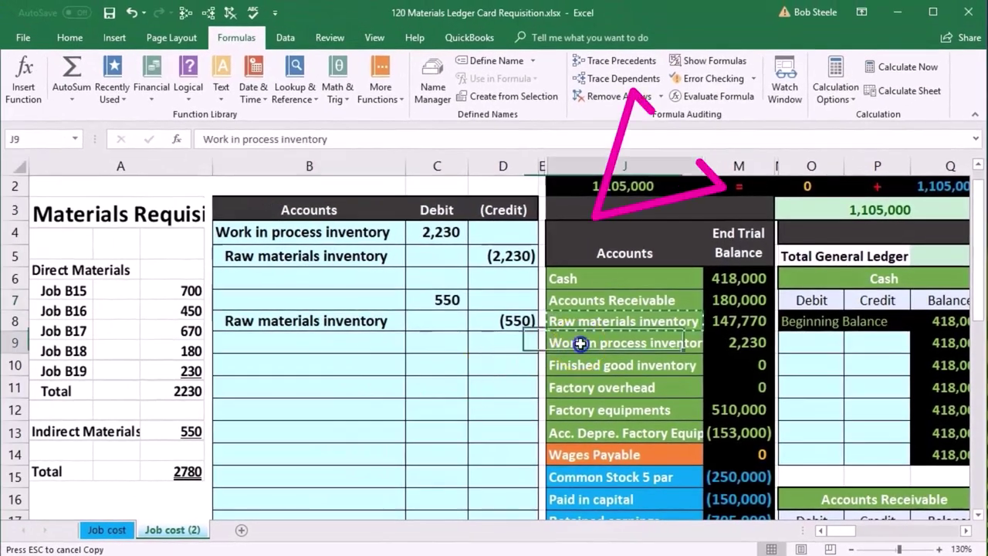
click(584, 389)
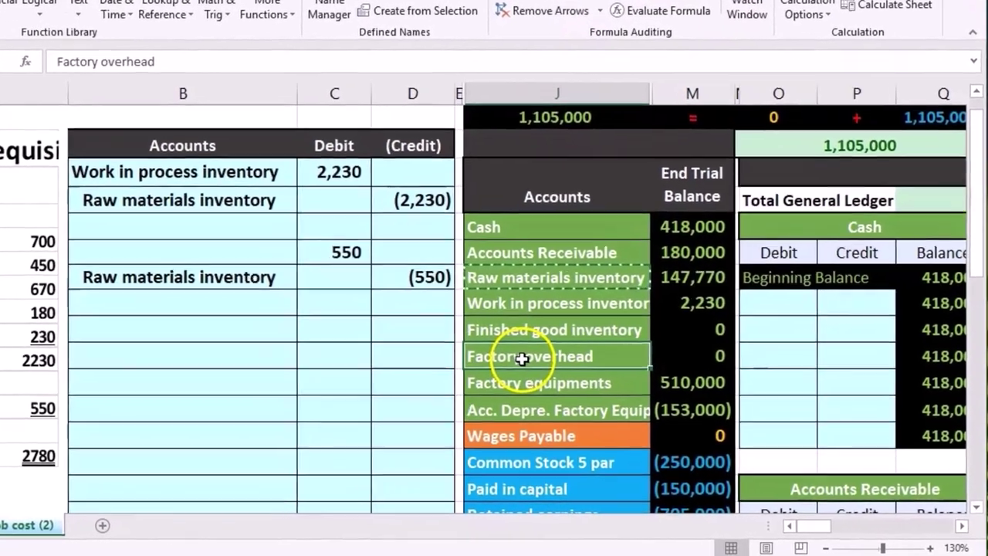
right_click(522, 358)
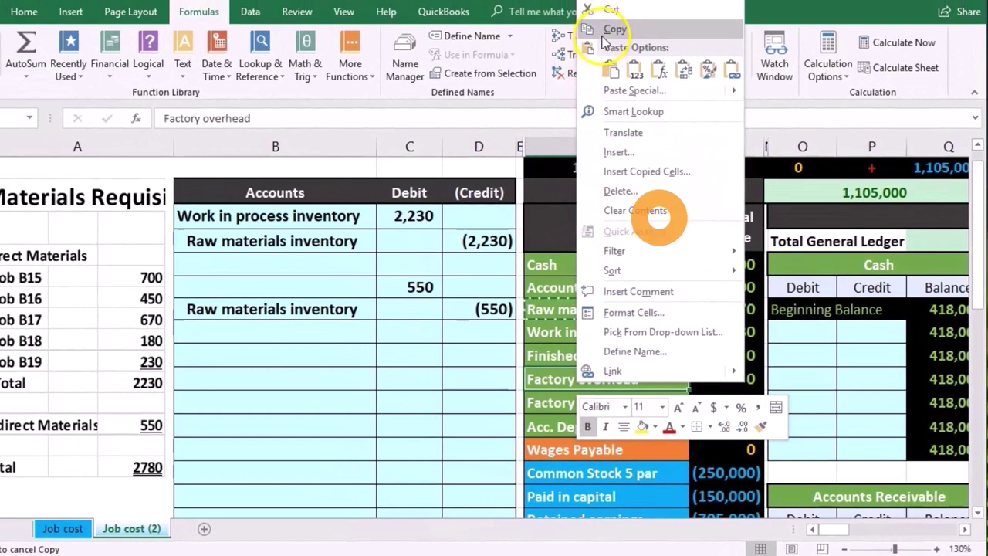
click(610, 30)
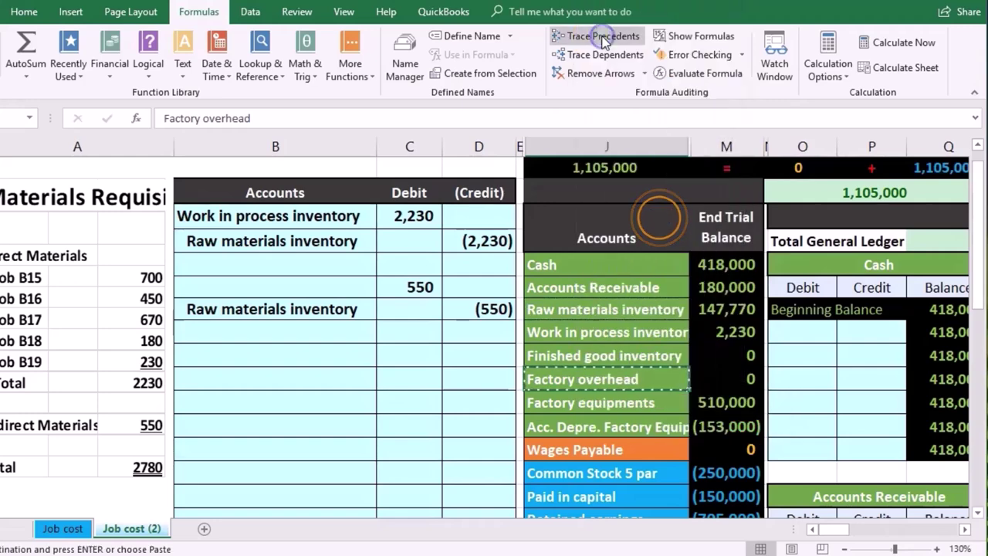
click(272, 290)
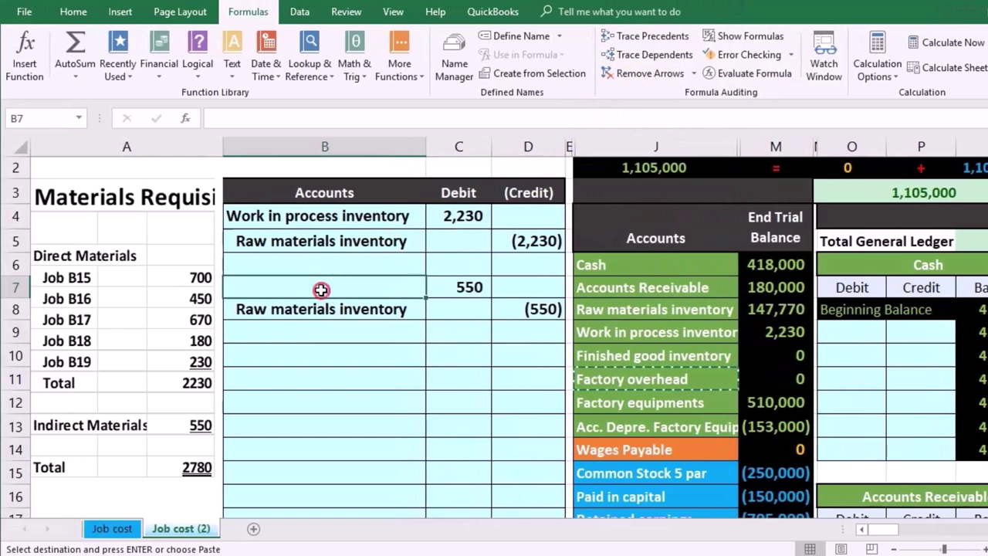
right_click(322, 289)
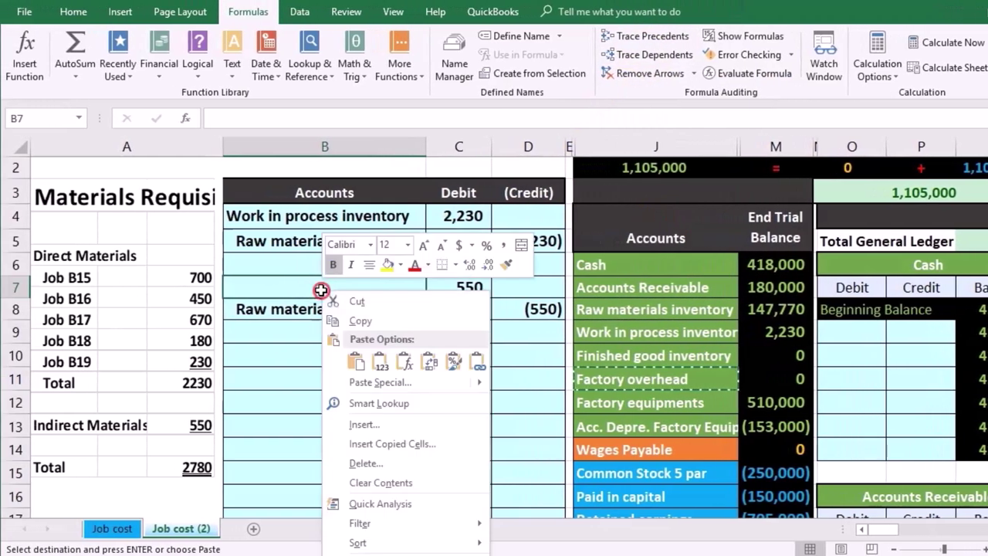
click(381, 358)
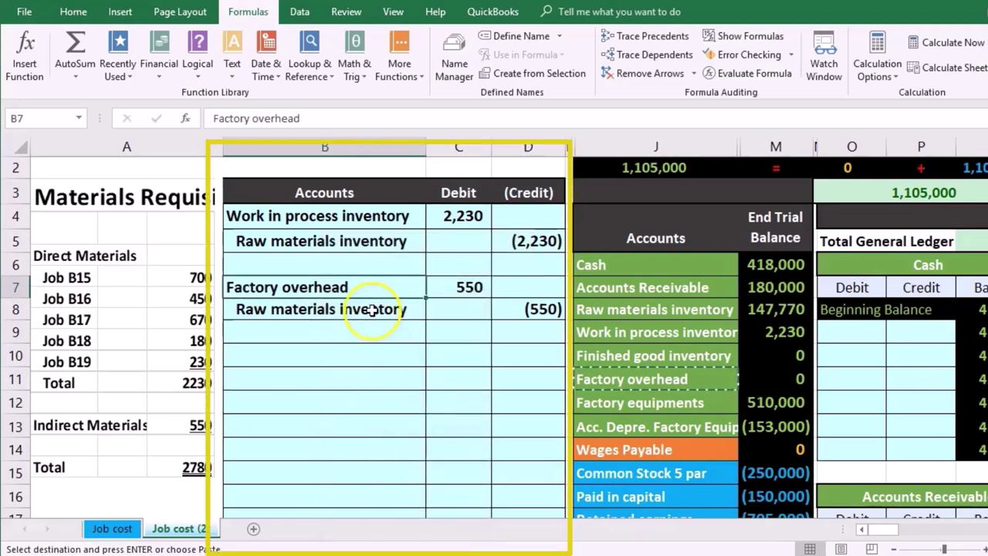
- Check the Factory overhead account and its balance in J11:M11 of the trial balance against the journal debit
drag(427, 286, 432, 283)
click(675, 382)
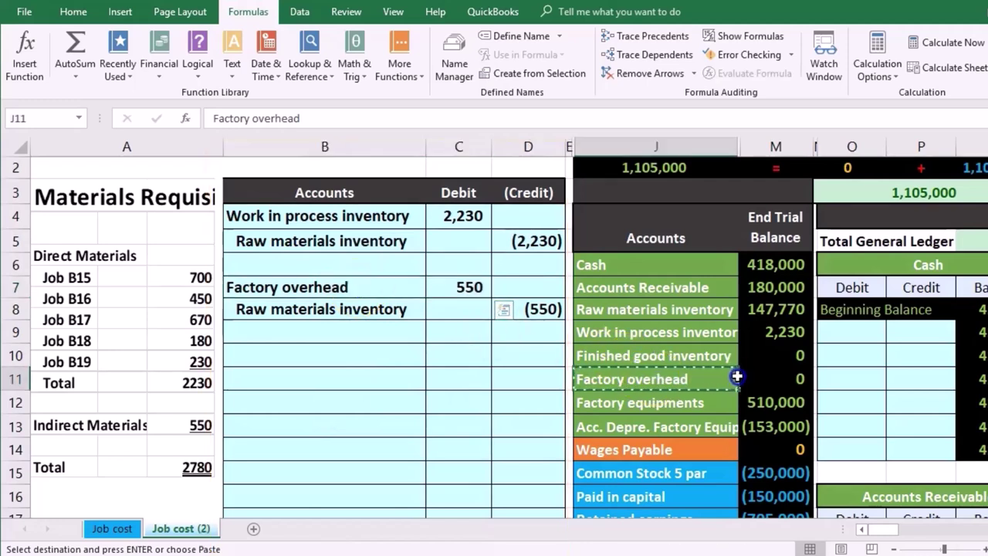
drag(735, 377, 749, 378)
key(ctrl+c)
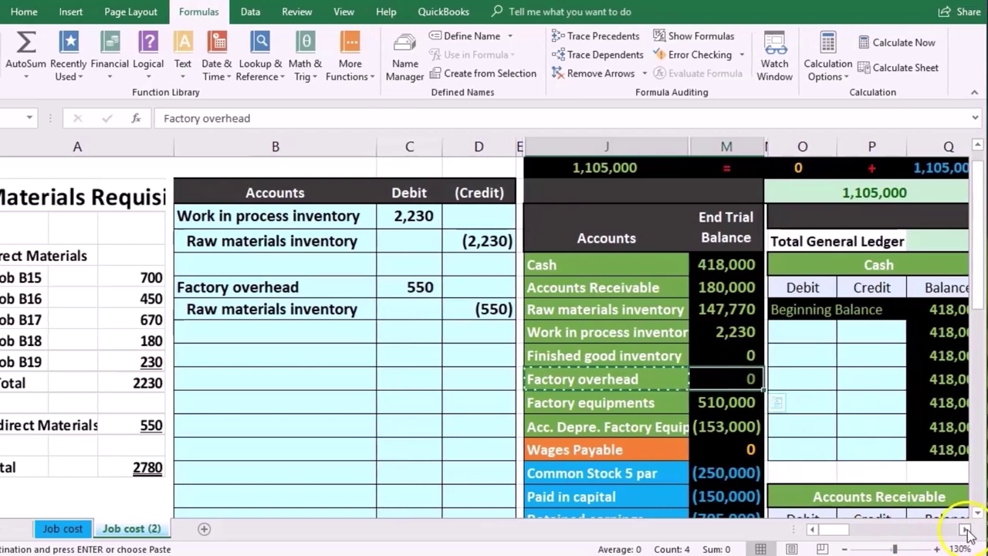
- Post the factory overhead debit to the general ledger by entering =C7 in cell S25 of the Factory overhead account
click(966, 529)
click(966, 529)
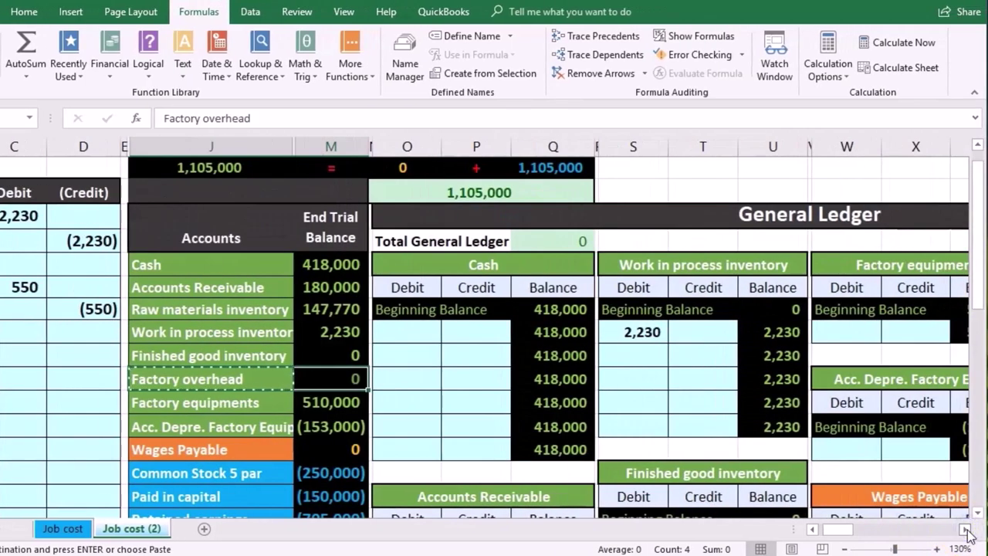
click(966, 529)
click(487, 402)
scroll(695, 325, down, 3)
scroll(694, 324, down, 2)
click(572, 421)
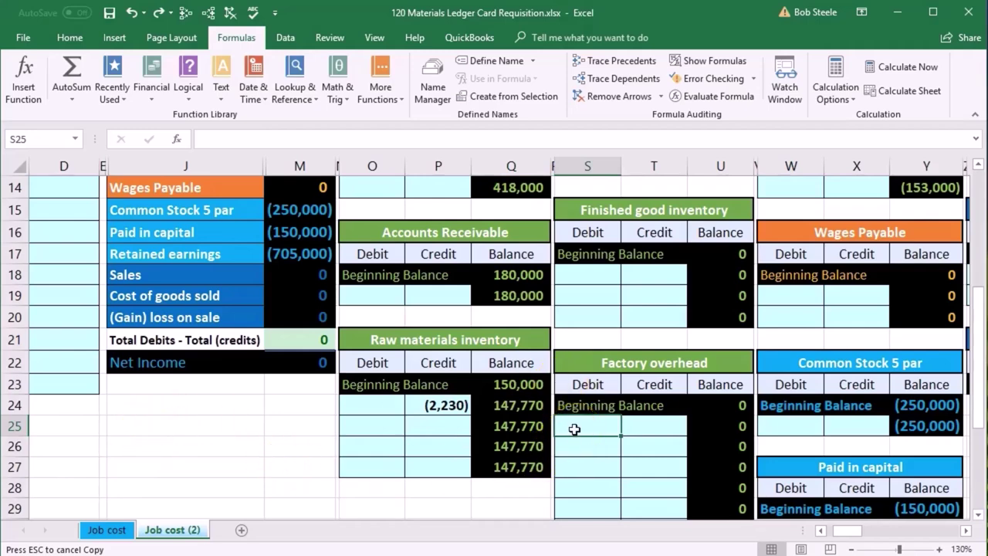
text(=)
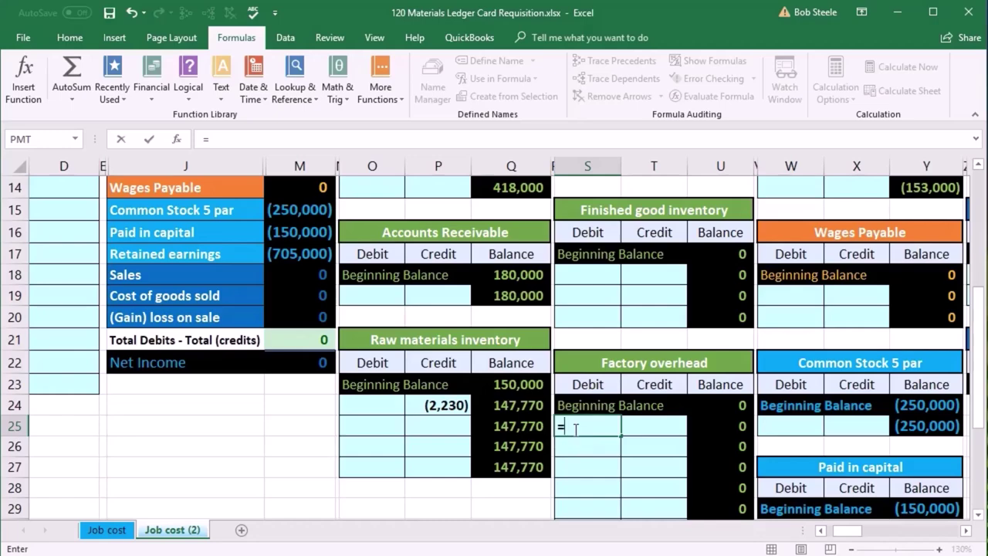
key(Left)
key(Left)
key(Left)
key(Left)
key(Left)
key(Left)
key(Left)
key(Left)
key(Left)
key(Left)
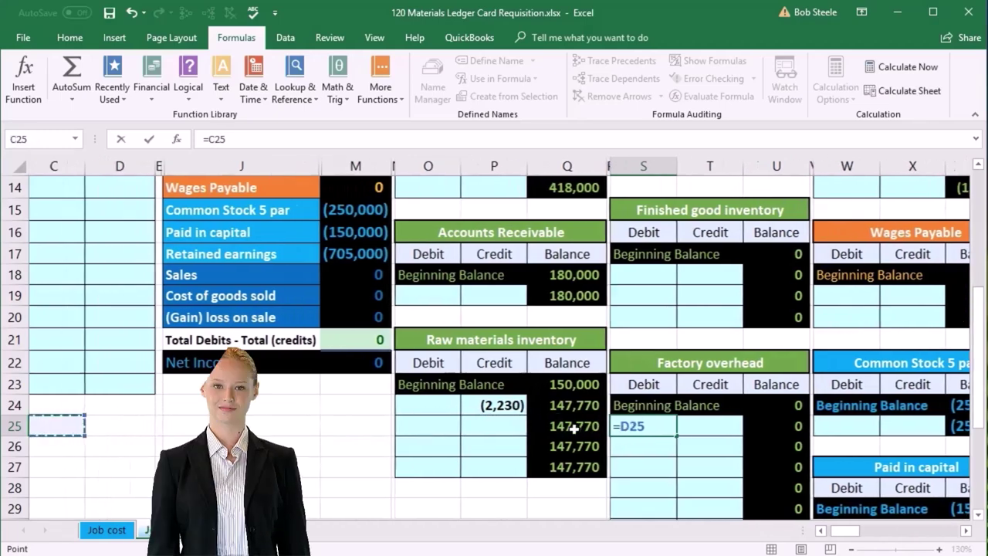
key(Left)
key(Left)
key(Up)
key(Up)
key(Up)
key(Up)
key(Up)
key(Up)
key(Up)
key(Up)
key(Up)
key(Up)
key(Up)
key(Up)
key(Up)
key(Up)
key(Up)
key(Up)
key(Up)
key(Up)
key(Up)
key(Right)
key(Right)
key(Down)
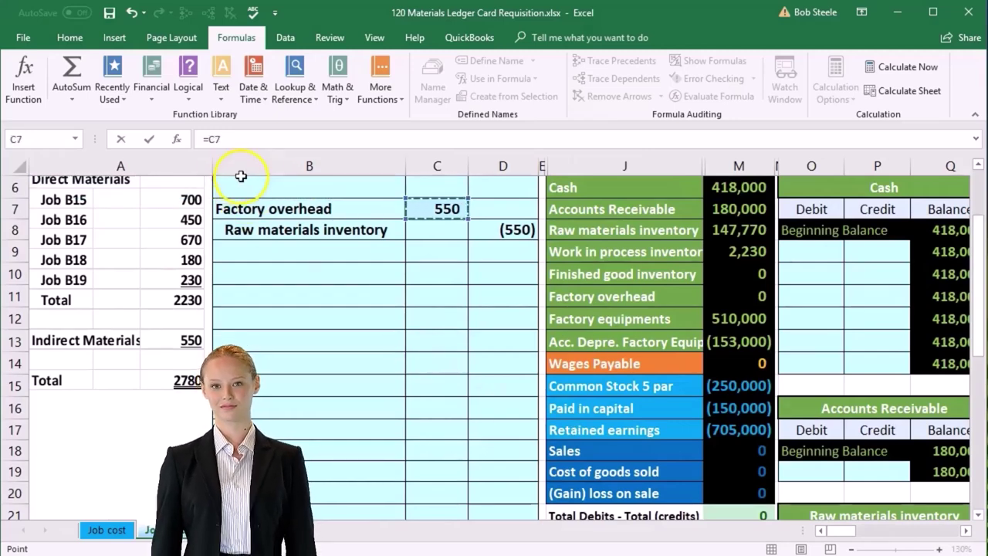
key(Return)
- Inspect the Factory overhead ledger's beginning balance, running balance in U25, and the formula behind the debit in S25
key(Right)
key(Right)
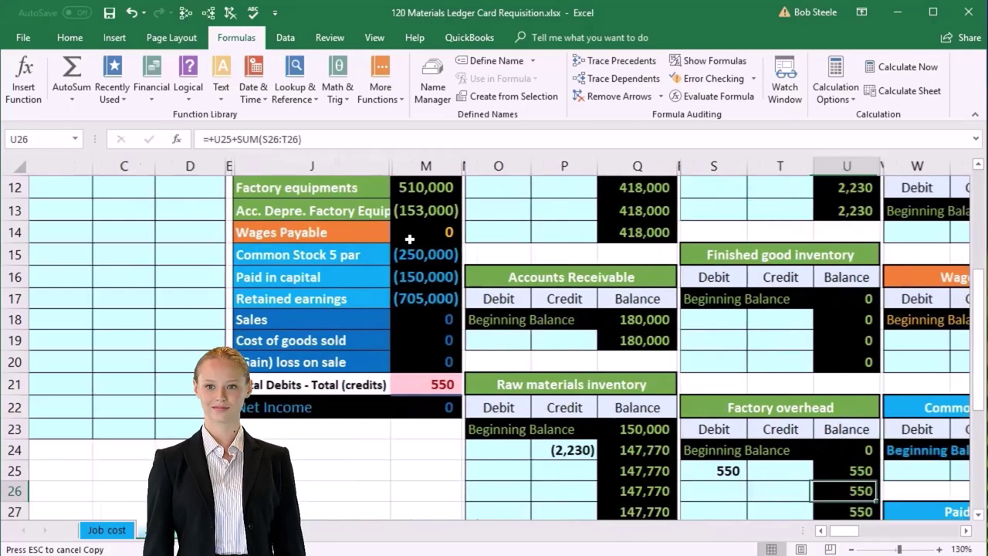
scroll(409, 239, right, 1)
click(796, 450)
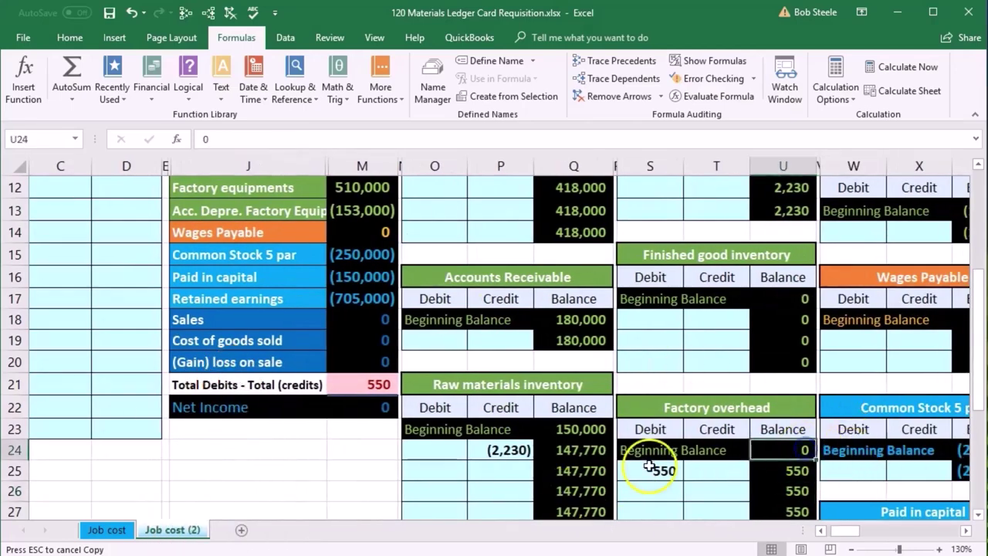
click(656, 451)
click(654, 470)
click(772, 470)
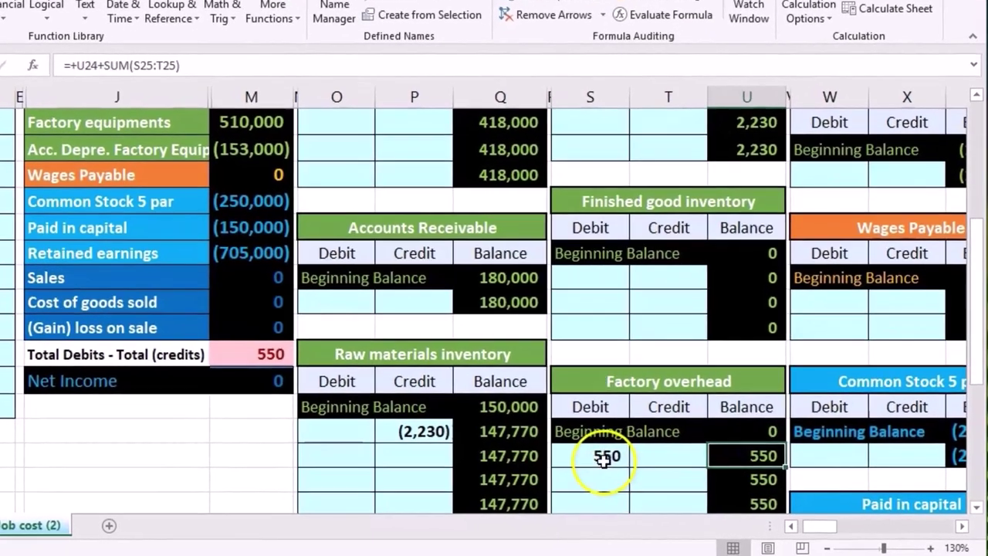
double_click(613, 461)
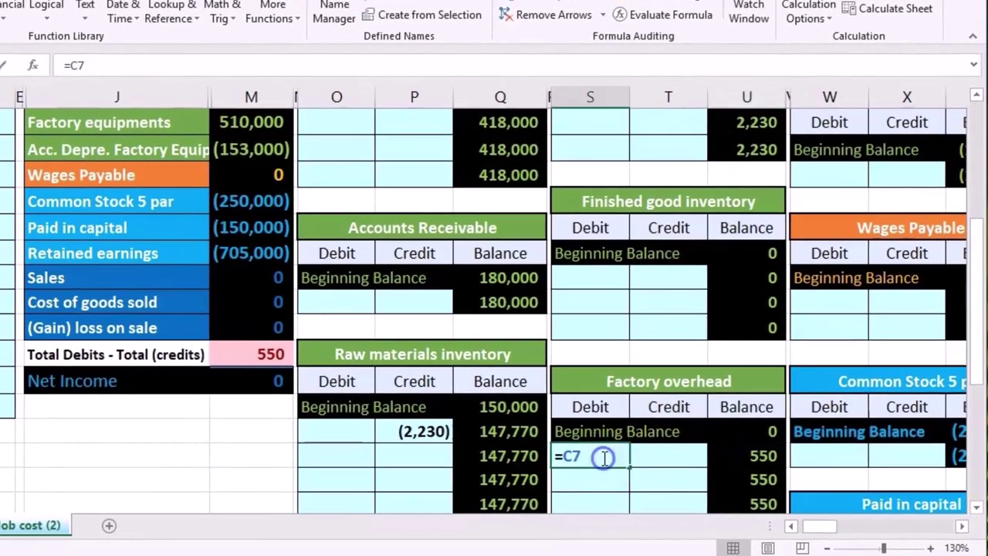
key(Return)
- Follow the Factory overhead ledger balance to trial balance cell M11 and review the total debits less credits check
scroll(610, 458, down, 1)
click(760, 495)
scroll(681, 481, up, 4)
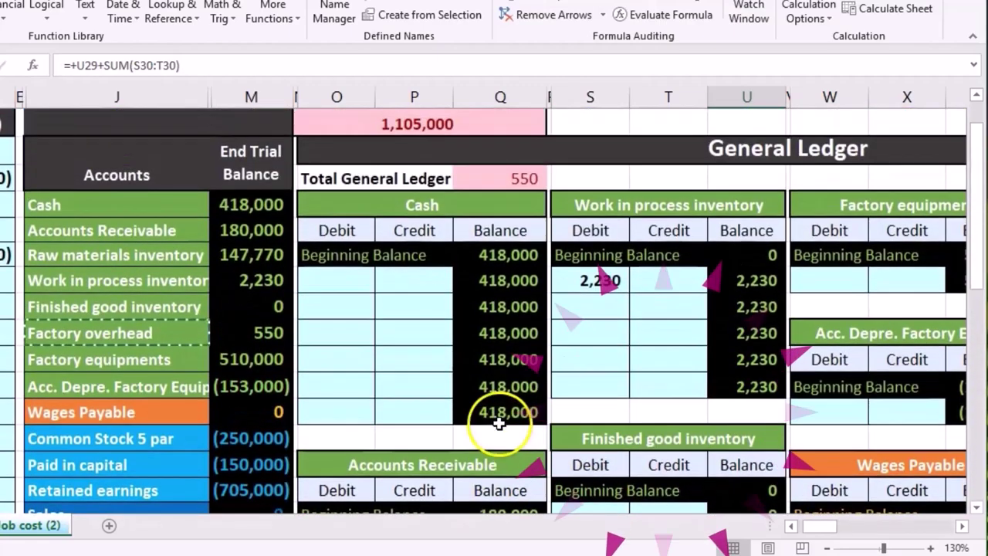
click(267, 331)
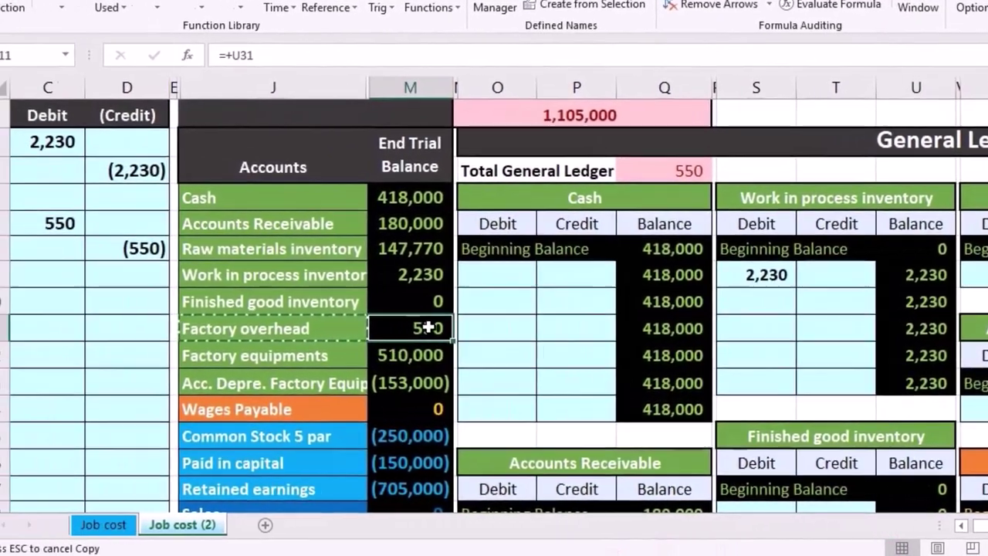
scroll(429, 329, down, 2)
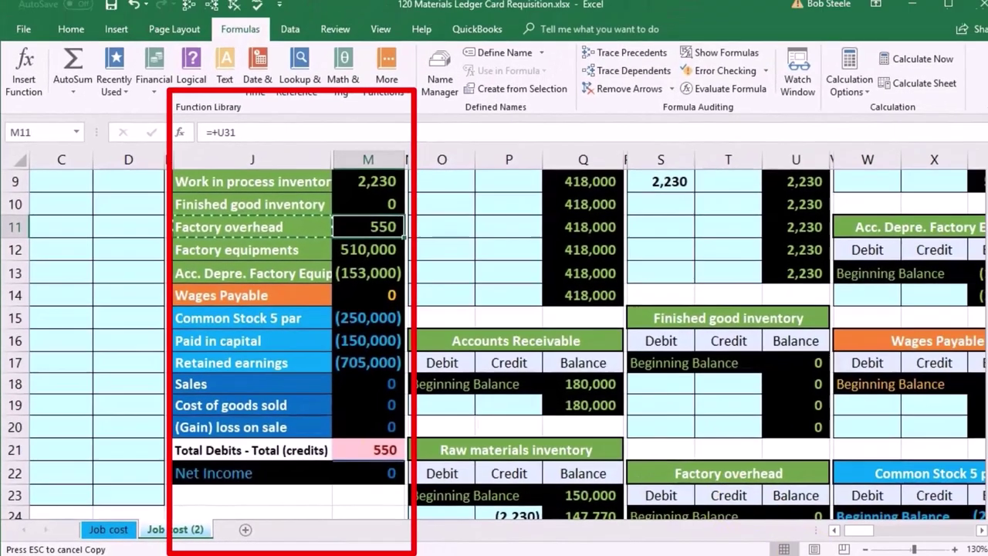
- Check the Raw materials inventory credit in journal row B8:D8 against the account's line in the trial balance
scroll(849, 532, left, 3)
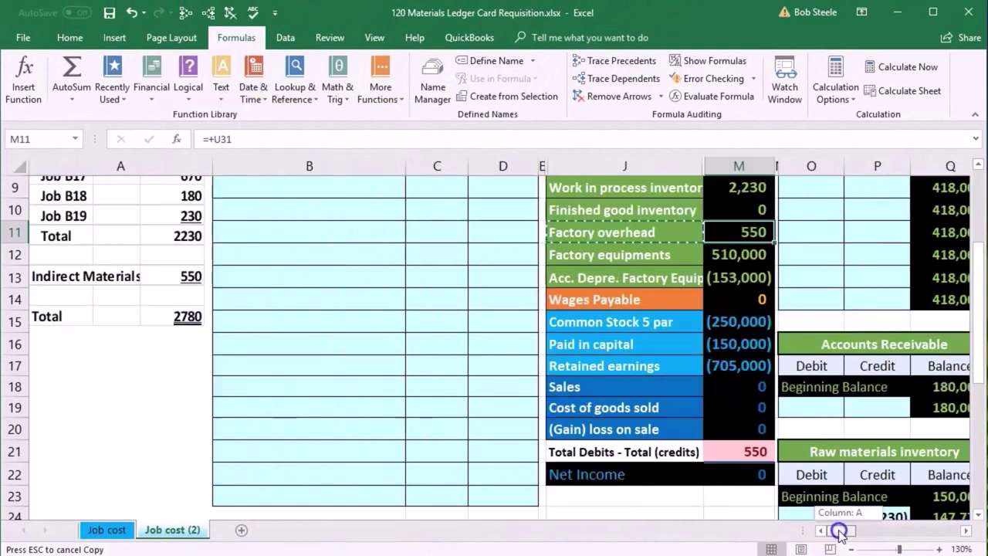
scroll(523, 497, up, 2)
drag(324, 300, 503, 299)
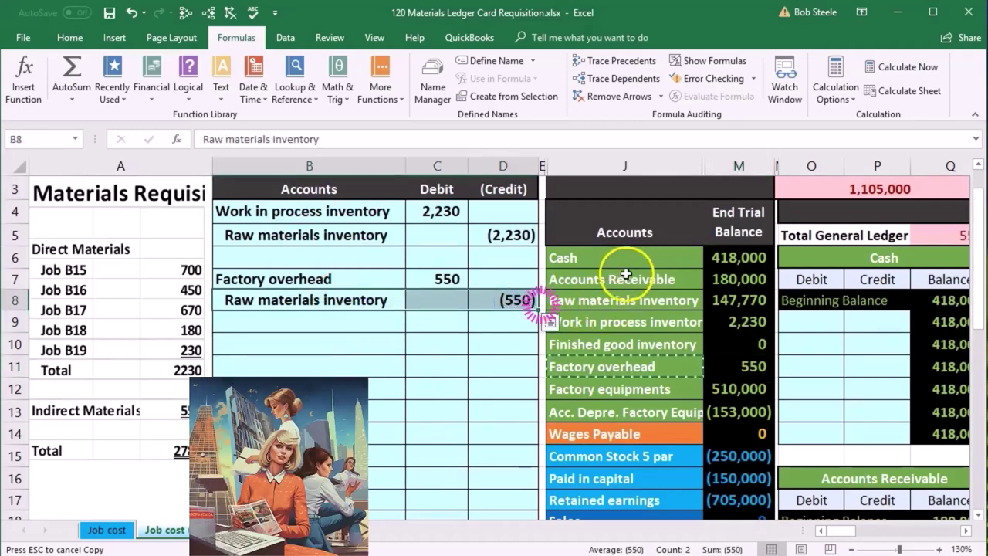
click(630, 298)
- Post the indirect materials credit to the general ledger by entering =D8 in cell P25 of the Raw materials inventory account
key(Right)
key(Right)
key(Right)
key(Right)
key(Right)
key(Right)
key(Right)
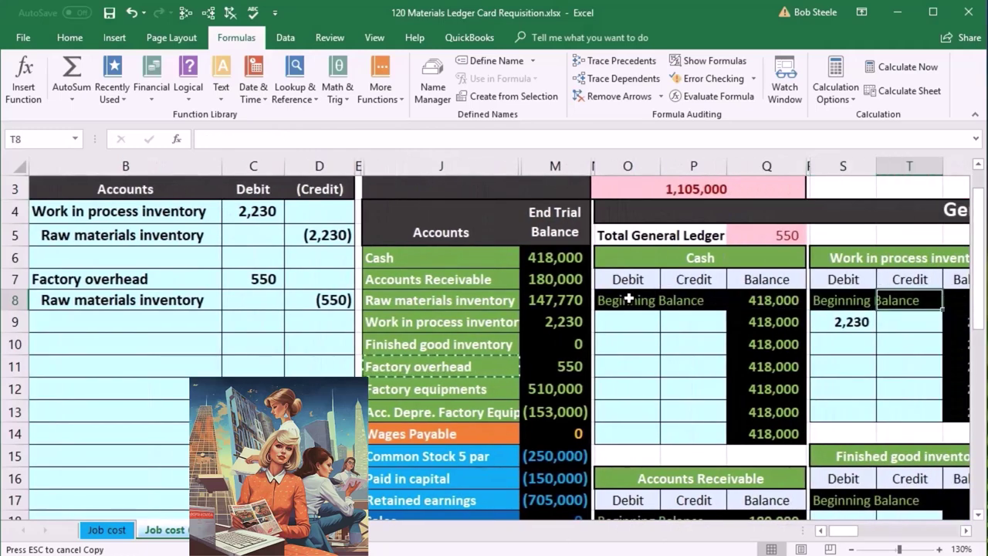
scroll(706, 359, down, 3)
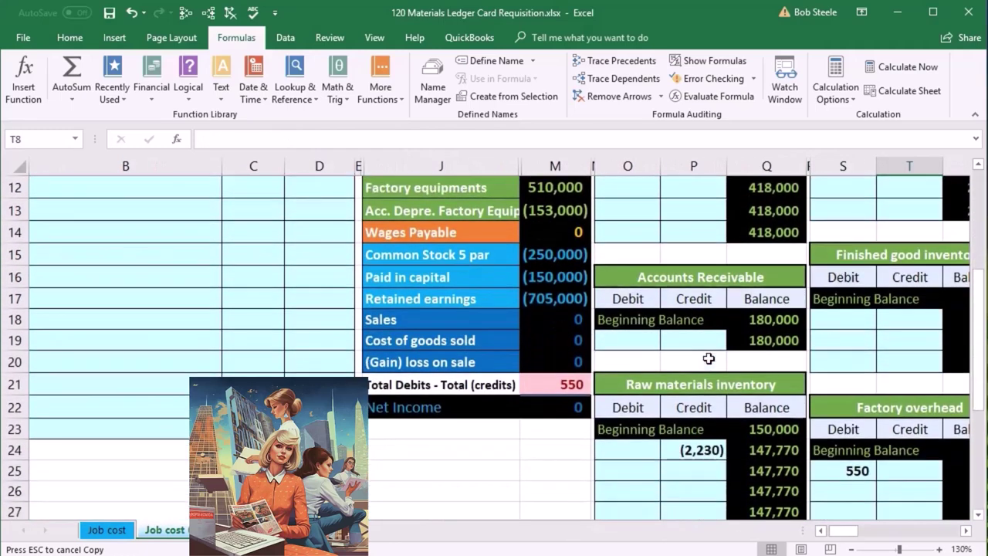
click(694, 472)
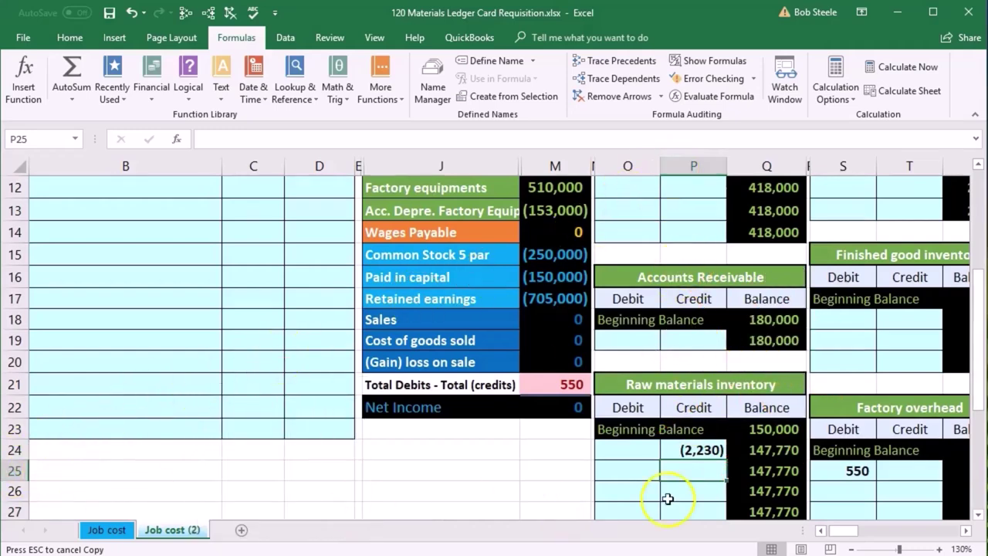
text(=)
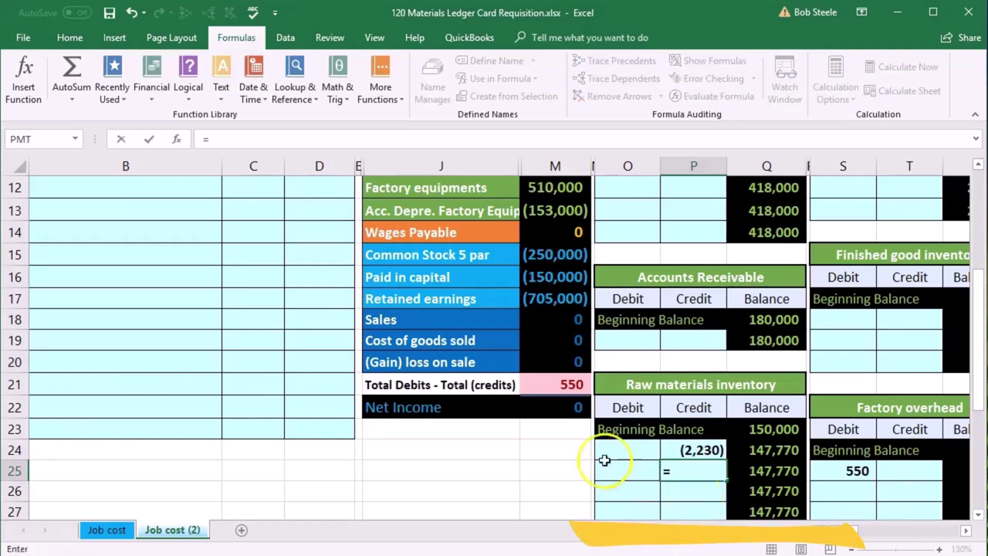
scroll(481, 444, up, 2)
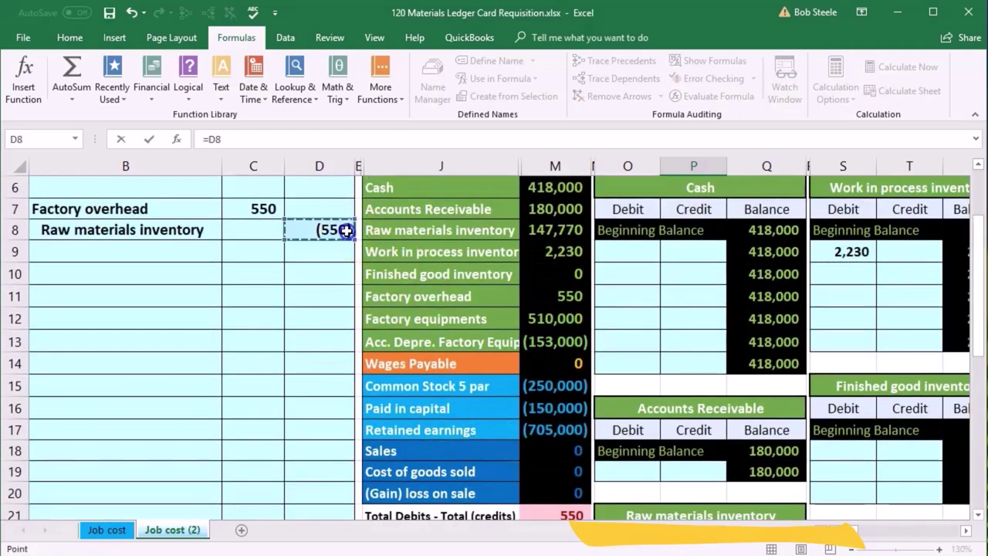
click(346, 230)
scroll(672, 341, down, 3)
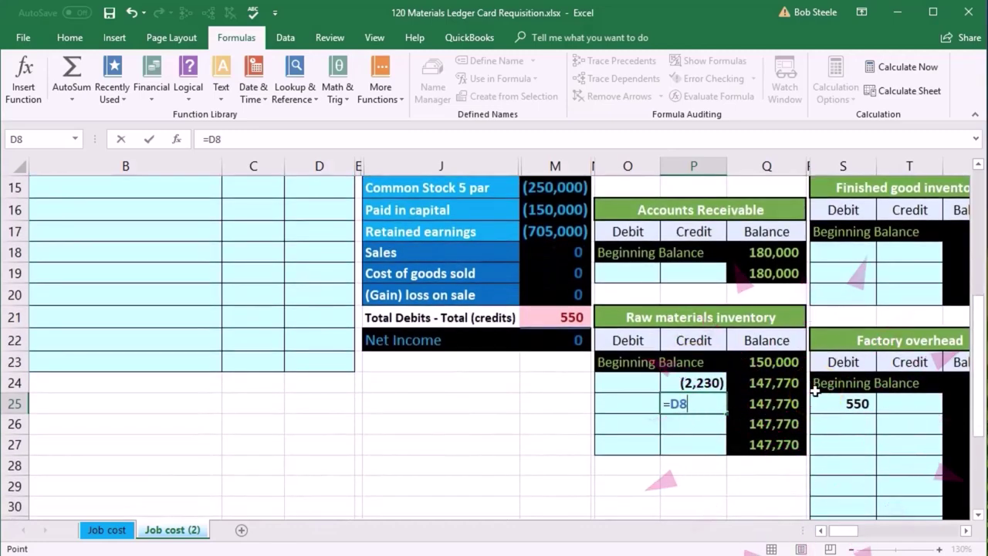
key(Return)
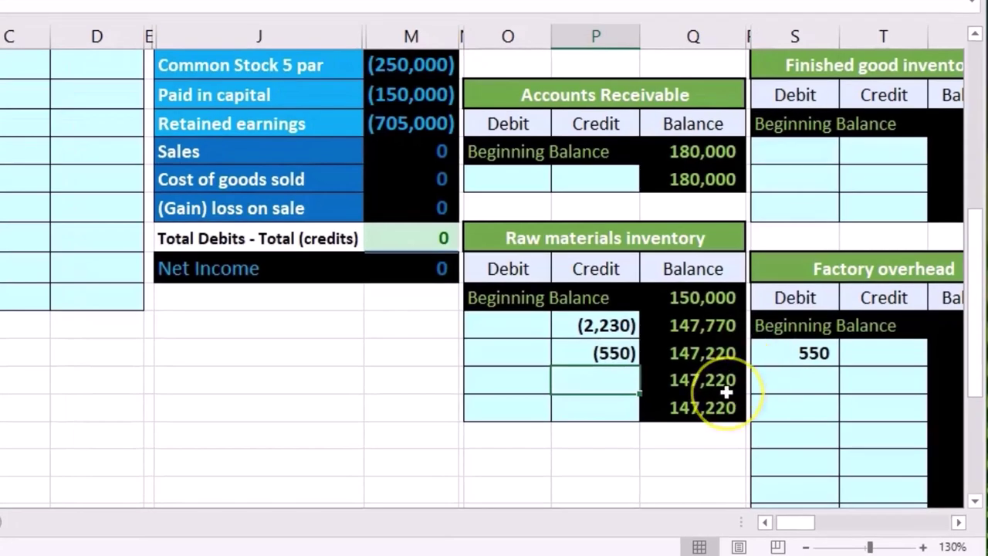
- Trace the dependents of the Raw materials inventory ending balance in Q27 to trial balance cell M8
click(714, 409)
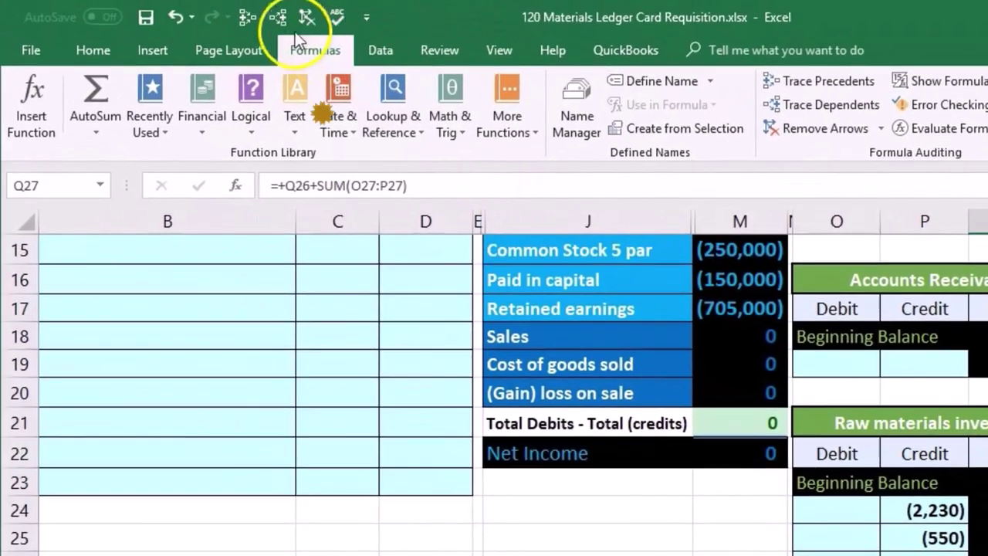
click(0, 0)
scroll(595, 514, up, 4)
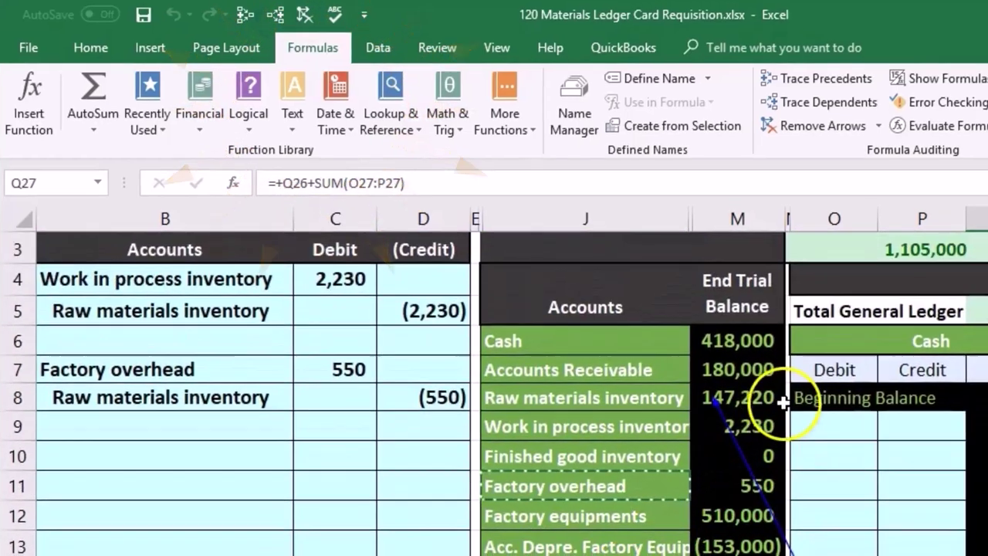
click(779, 399)
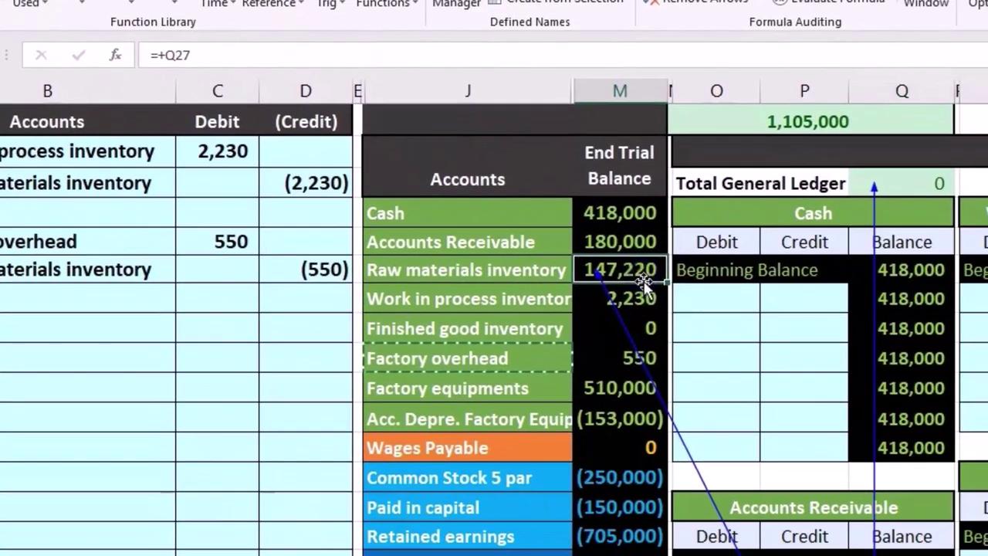
- Review the trial balance's total debits less credits check and inspect the Net Income formula in M22
scroll(760, 434, down, 2)
click(622, 468)
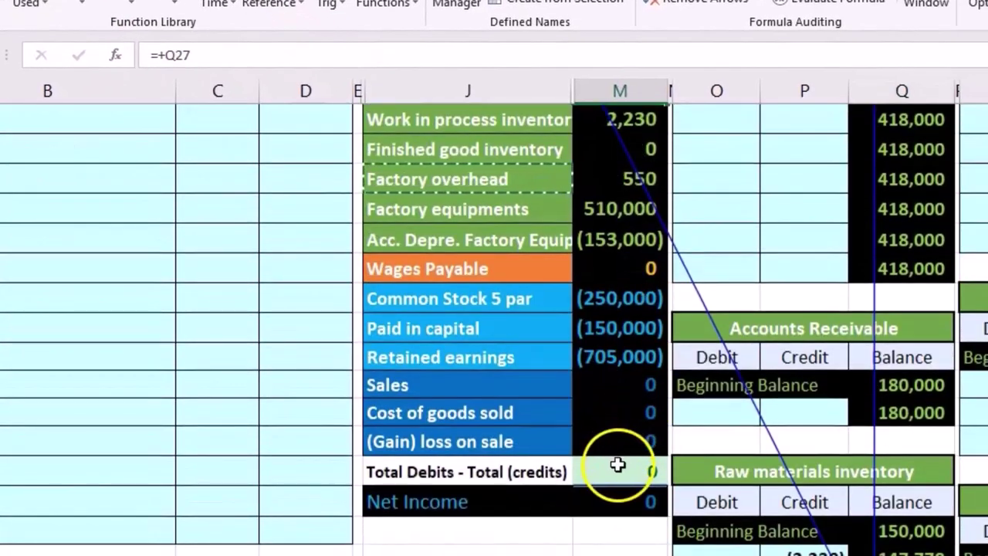
key(alt+equal)
key(Return)
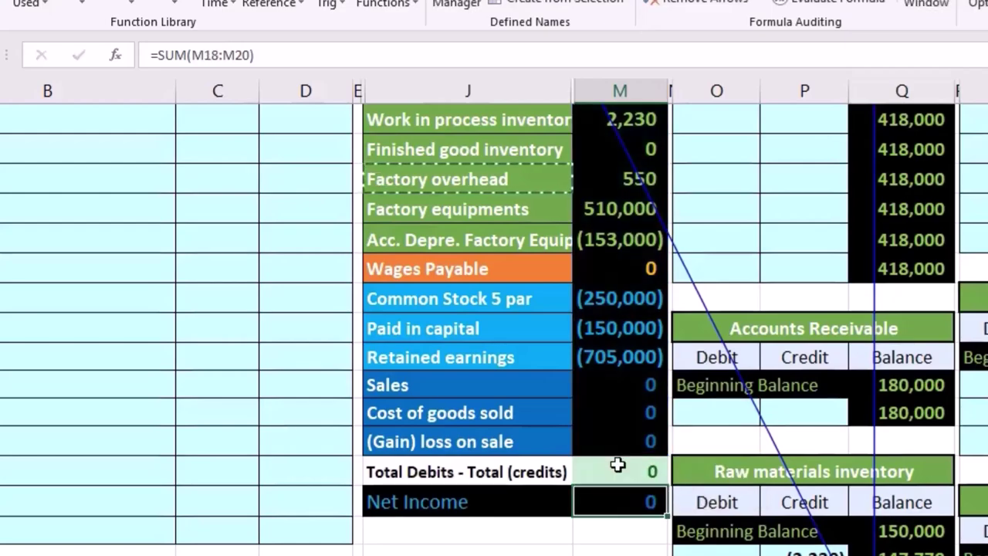
click(615, 498)
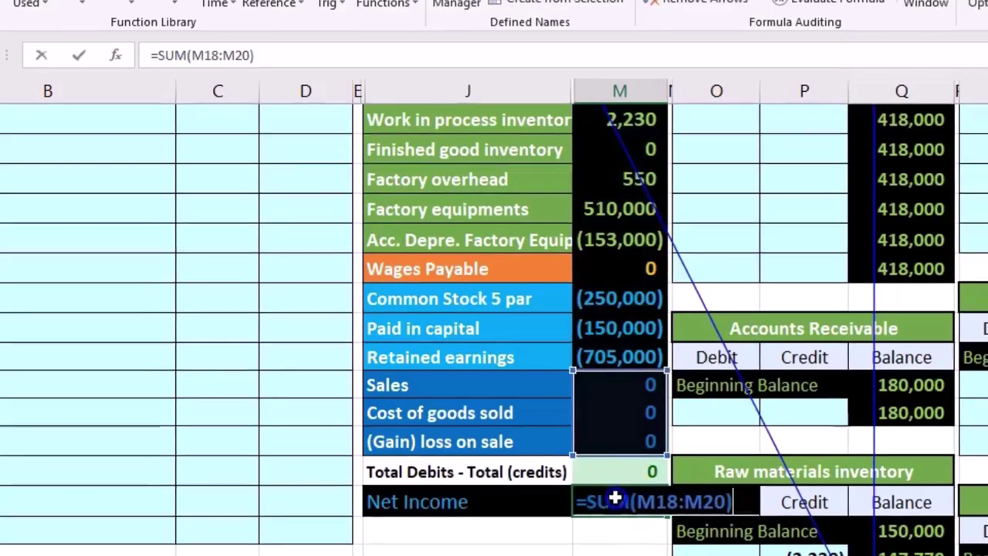
double_click(615, 498)
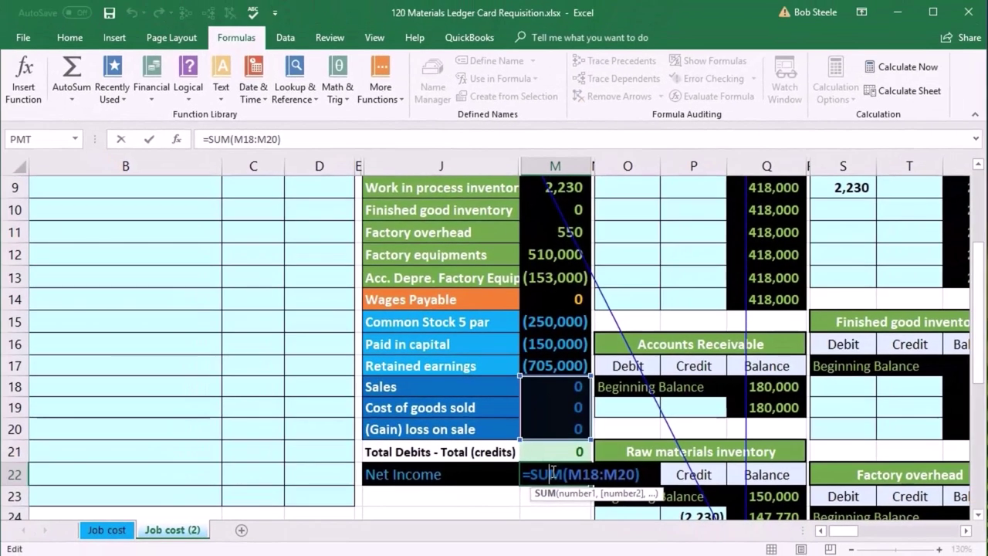
key(Return)
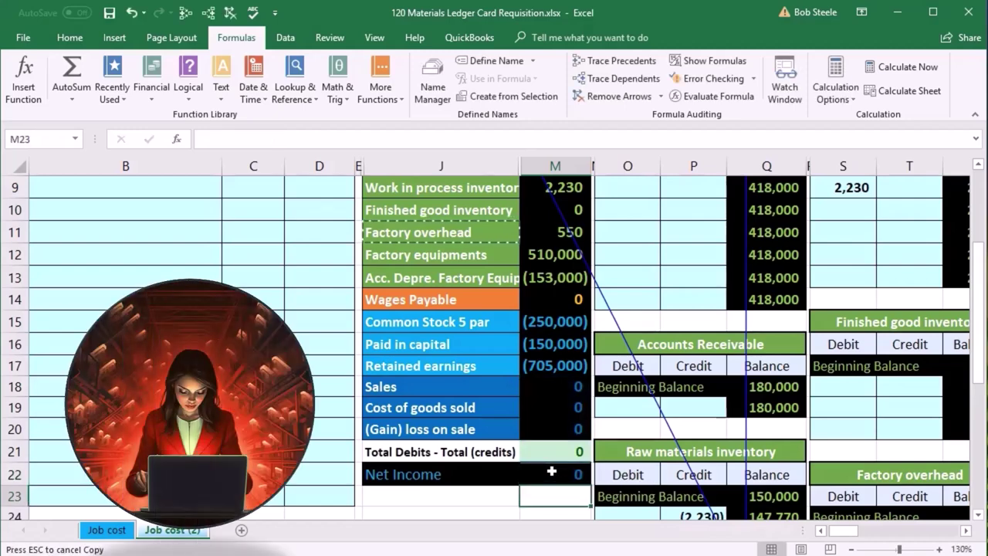
- Examine the Factory overhead balance in M11 and the Cost of goods sold balance in M19 of the trial balance
scroll(552, 471, up, 1)
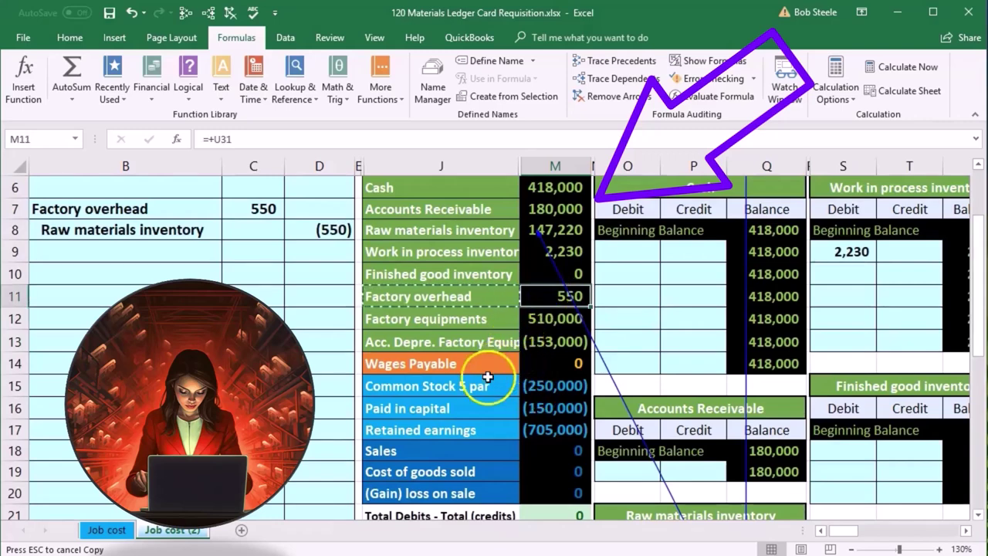
click(544, 473)
scroll(544, 472, up, 1)
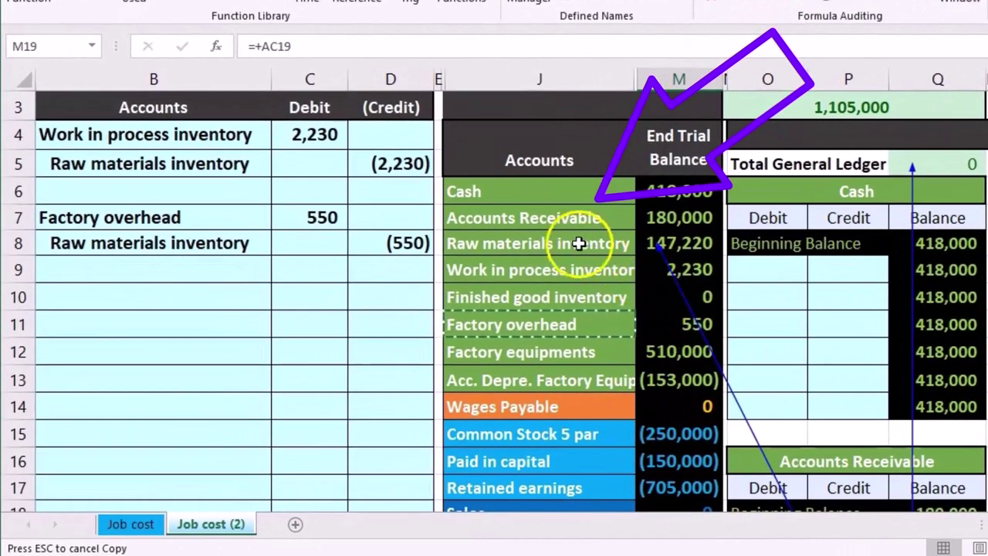